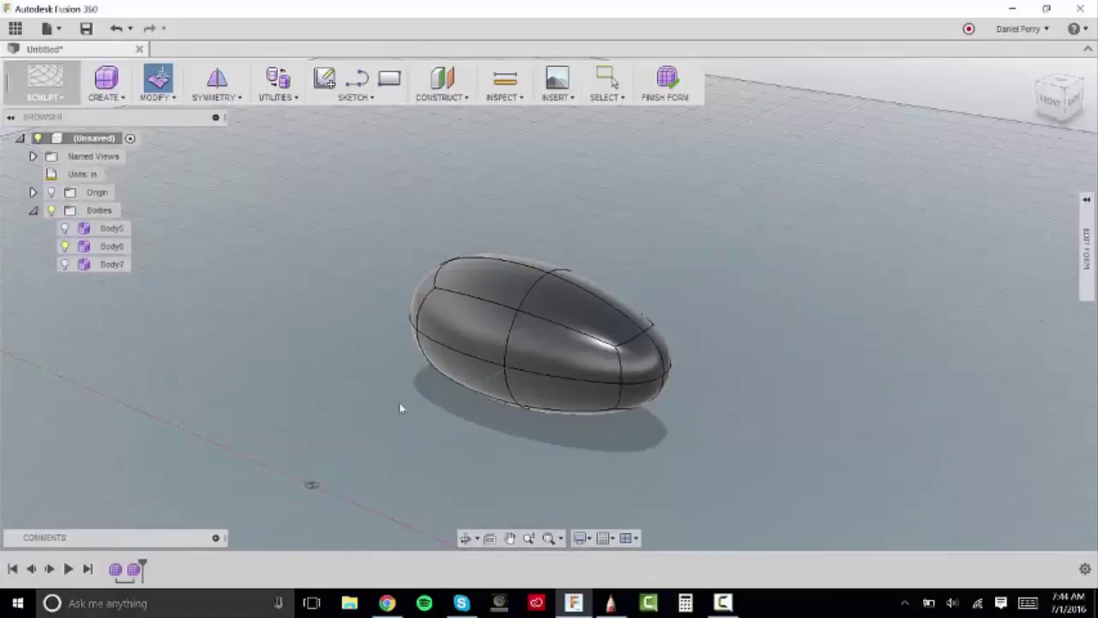
Show Body5 and Body7 beside Body6 to compare the three forms, and hide both again.
{"action": "left_click", "coordinate": [64, 229]}
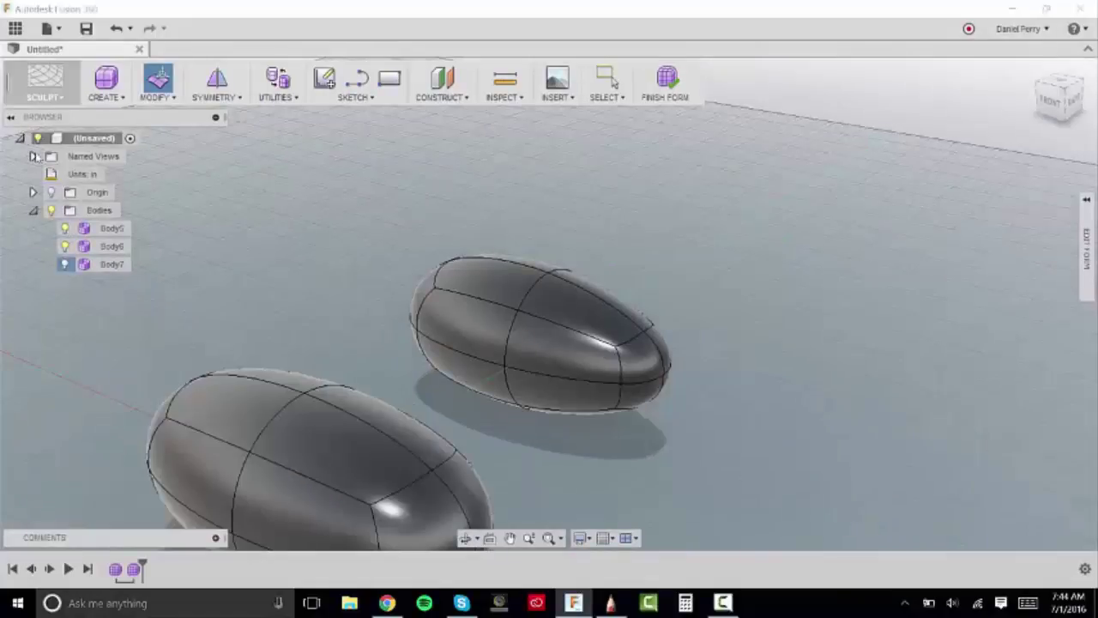
{"action": "left_click", "coordinate": [64, 265]}
{"action": "scroll", "coordinate": [321, 279], "scroll_direction": "down", "scroll_amount": 3}
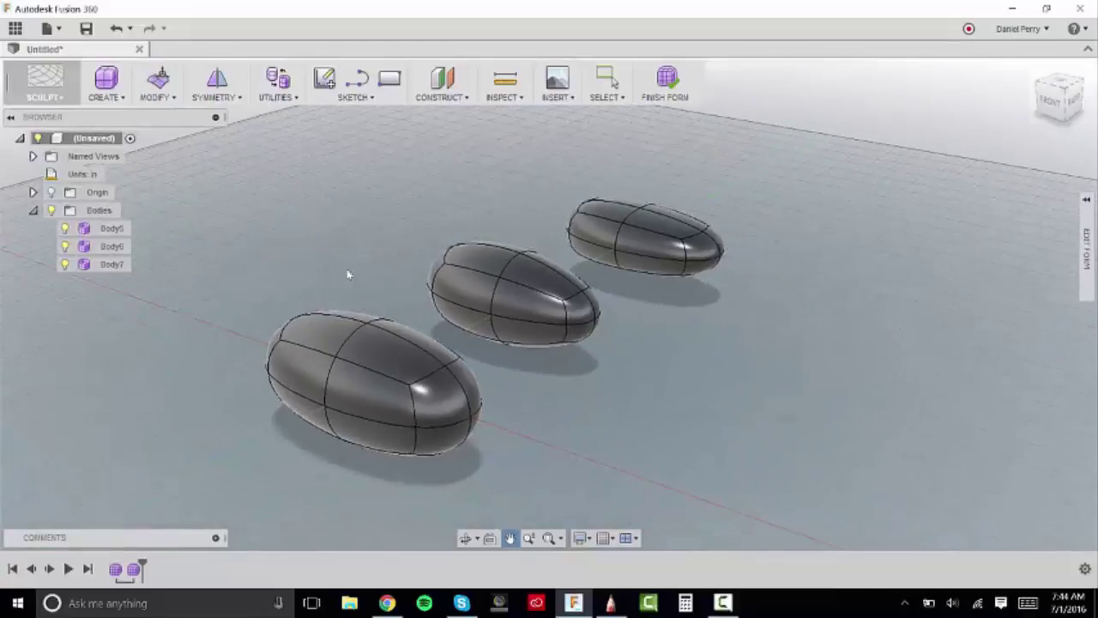
{"action": "left_click", "coordinate": [65, 228]}
{"action": "left_click", "coordinate": [64, 264]}
{"action": "left_click", "coordinate": [112, 246]}
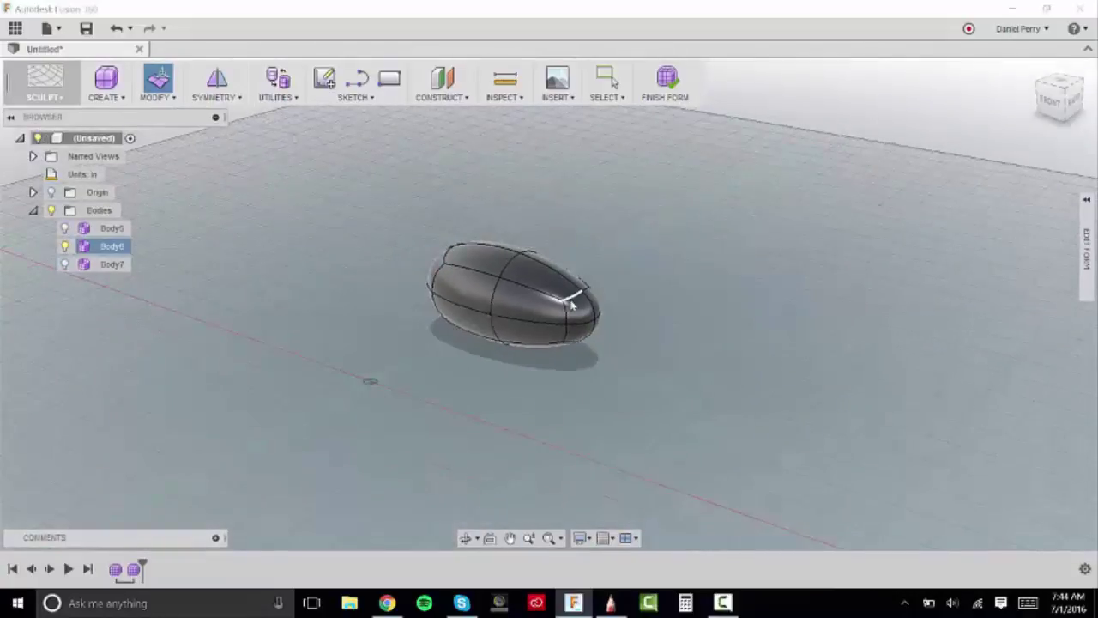
{"action": "scroll", "coordinate": [525, 264], "scroll_direction": "up", "scroll_amount": 3}
{"action": "scroll", "coordinate": [526, 259], "scroll_direction": "down", "scroll_amount": 2}
{"action": "middle_click_drag", "start_coordinate": [529, 267], "coordinate": [556, 293]}
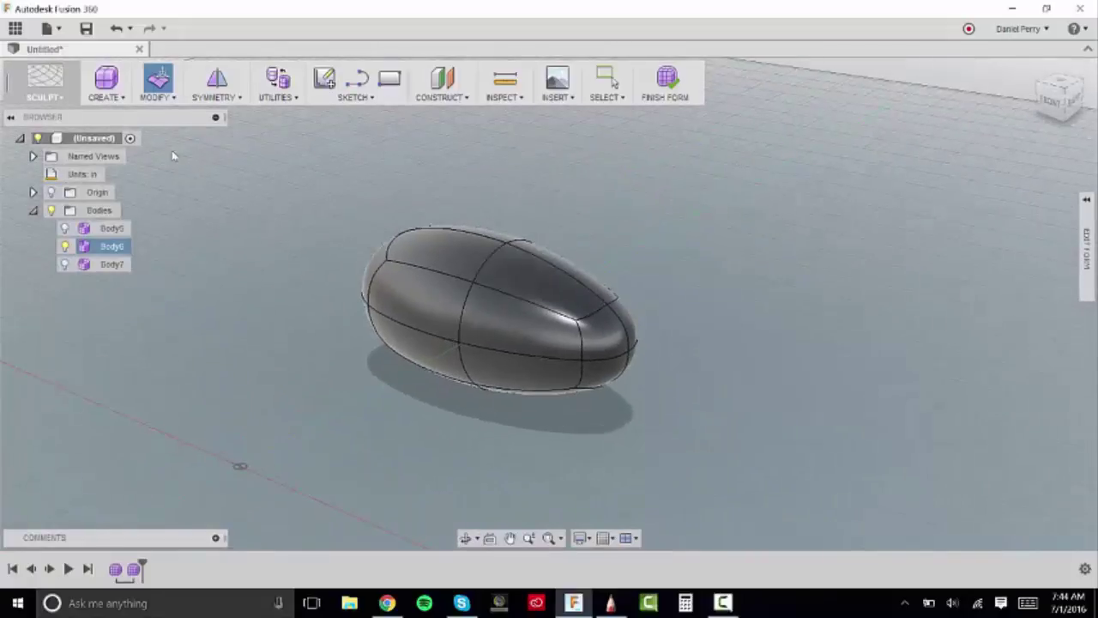
{"action": "left_click", "coordinate": [173, 154]}
{"action": "scroll", "coordinate": [495, 357], "scroll_direction": "up", "scroll_amount": 2}
{"action": "scroll", "coordinate": [494, 358], "scroll_direction": "up", "scroll_amount": 2}
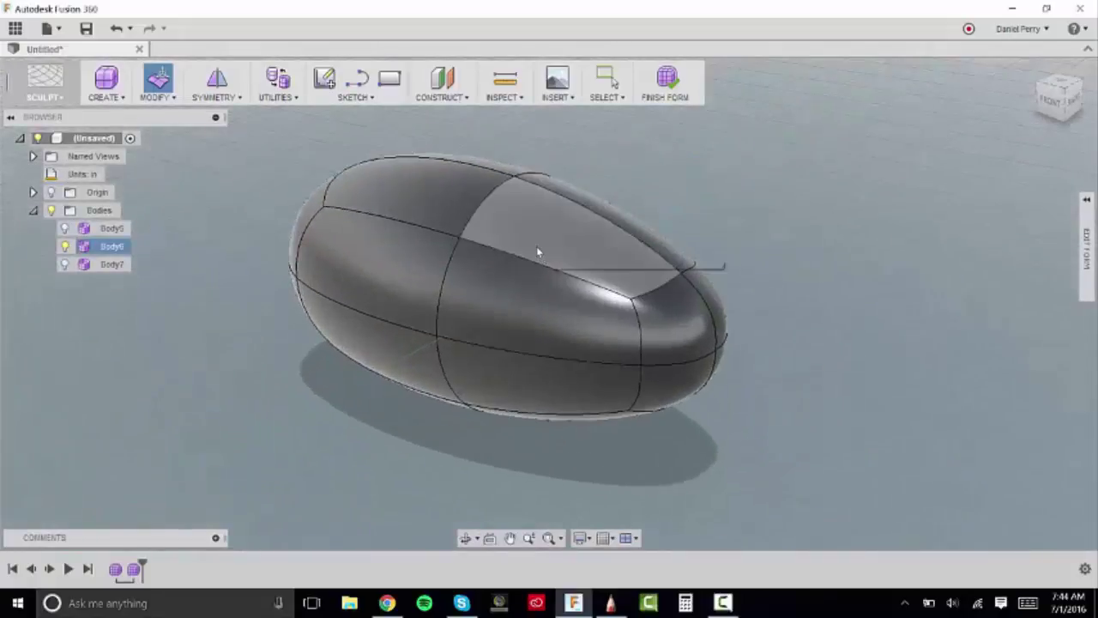
{"action": "left_click", "coordinate": [536, 246]}
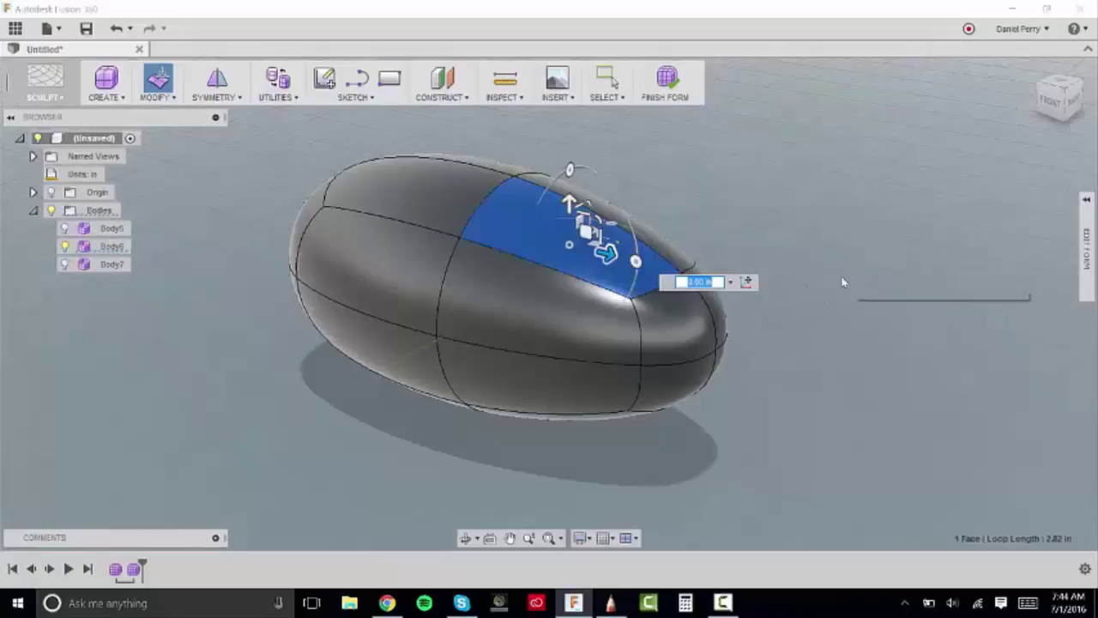
{"action": "key", "text": "Return"}
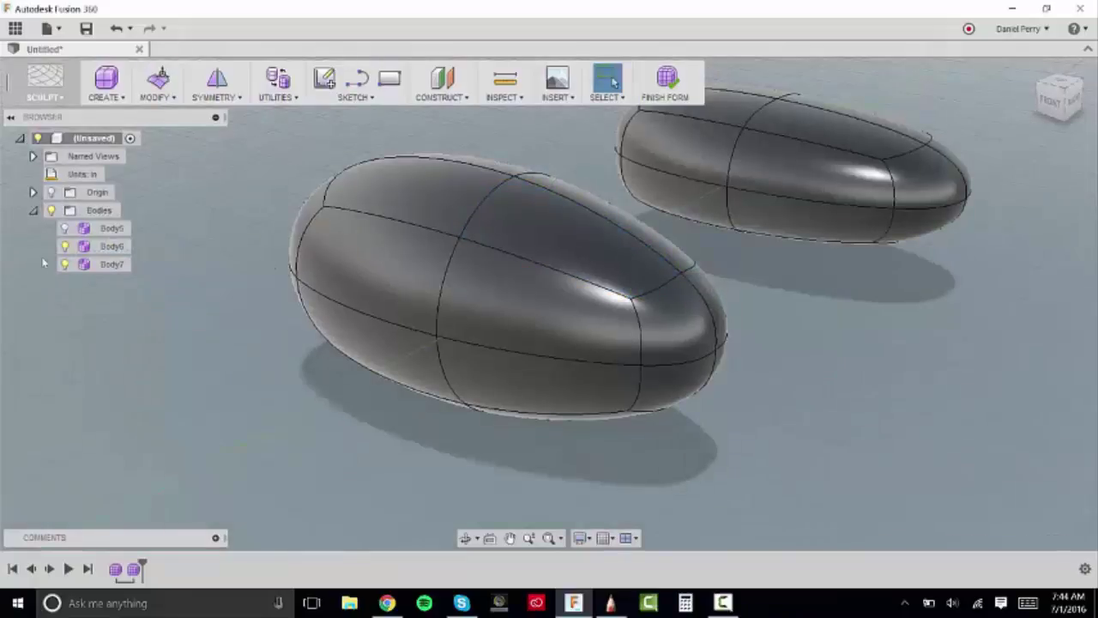
Hide Body7 so that only Body6 is shown.
{"action": "left_click", "coordinate": [66, 265]}
{"action": "scroll", "coordinate": [309, 255], "scroll_direction": "down", "scroll_amount": 3}
{"action": "middle_click_drag", "start_coordinate": [309, 255], "coordinate": [360, 276]}
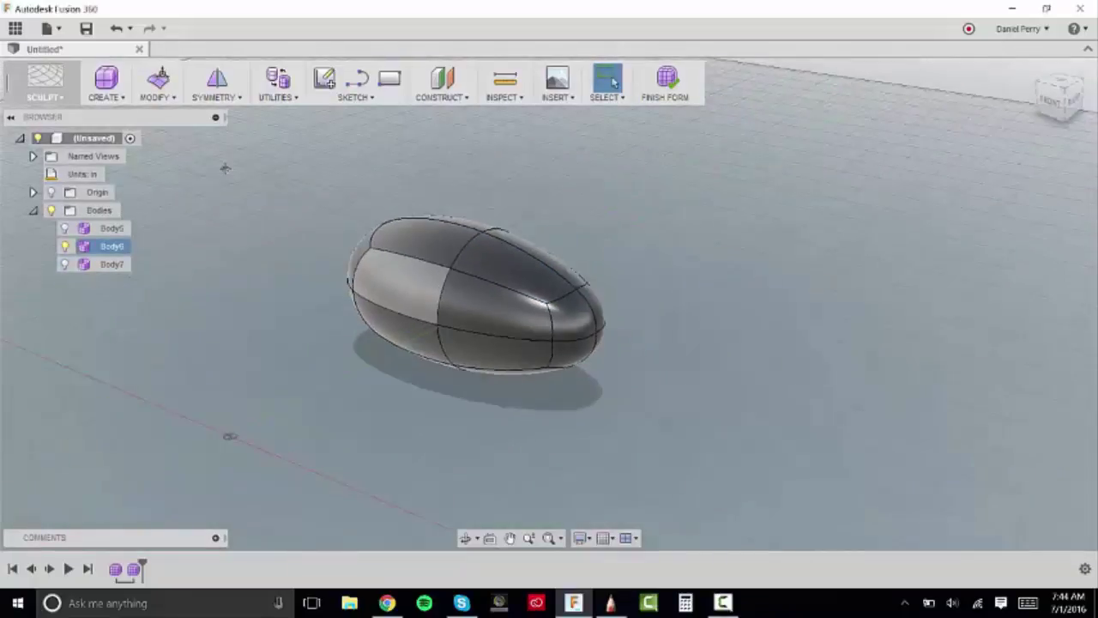
{"action": "middle_click_drag", "start_coordinate": [224, 169], "coordinate": [260, 189]}
Delete the upper face near the narrow end of Body6 to inspect its hollow interior, and undo the deletion.
{"action": "scroll", "coordinate": [459, 274], "scroll_direction": "up", "scroll_amount": 3}
{"action": "left_click", "coordinate": [648, 300]}
{"action": "key", "text": "Delete"}
{"action": "scroll", "coordinate": [652, 326], "scroll_direction": "up", "scroll_amount": 3}
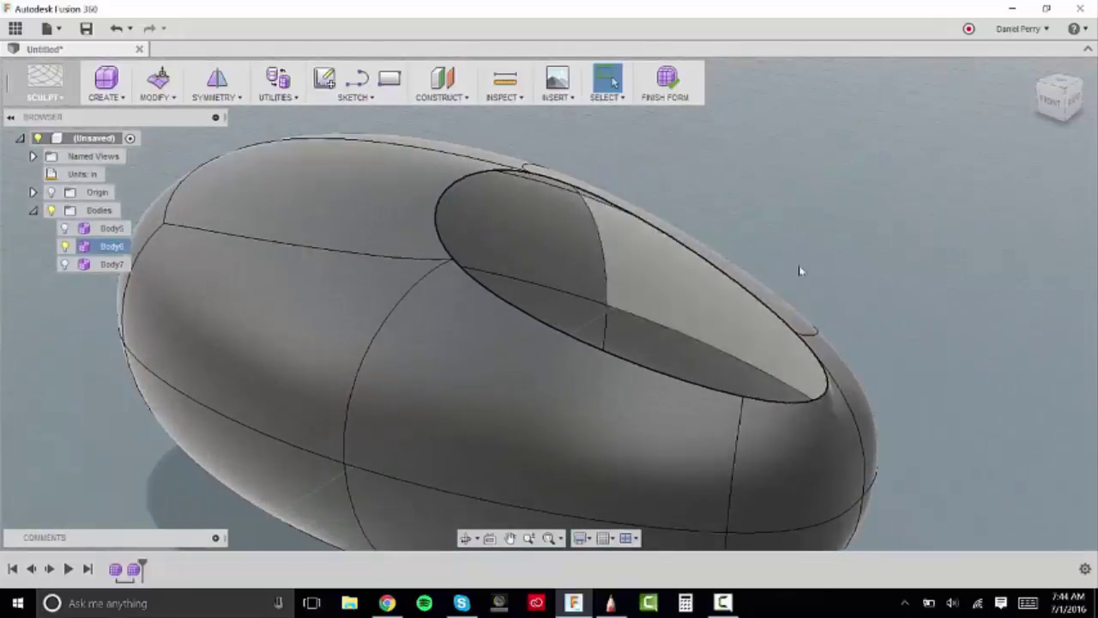
{"action": "mouse_move", "coordinate": [1054, 101]}
{"action": "left_mouse_down"}
{"action": "mouse_move", "coordinate": [995, 100]}
{"action": "mouse_move", "coordinate": [1018, 122]}
{"action": "mouse_move", "coordinate": [1050, 126]}
{"action": "left_mouse_up"}
{"action": "scroll", "coordinate": [825, 223], "scroll_direction": "down", "scroll_amount": 3}
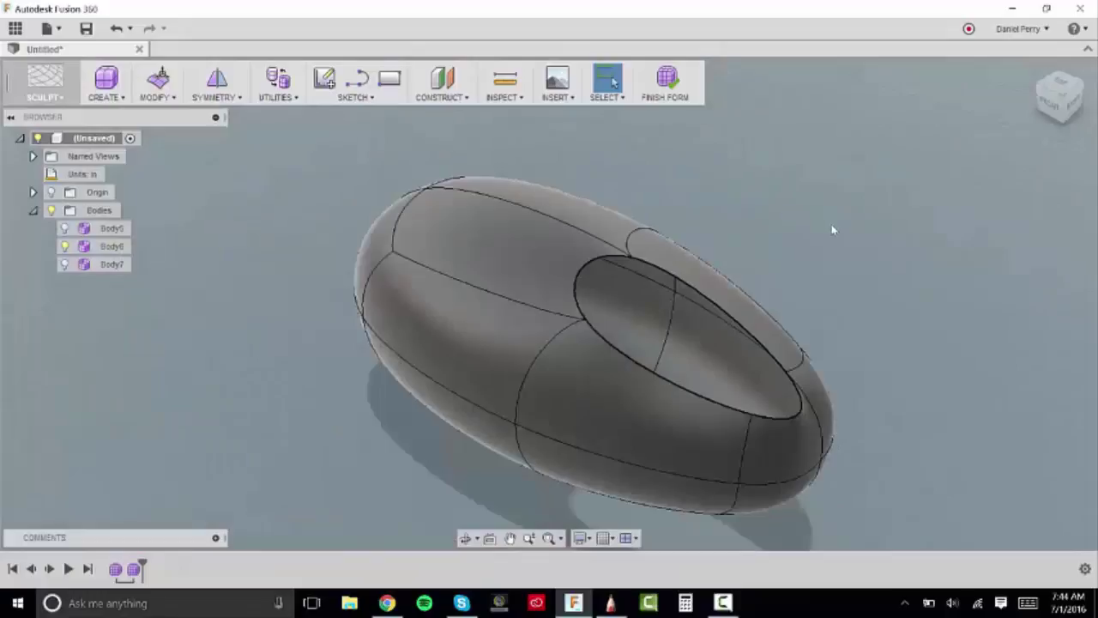
{"action": "key", "text": "ctrl+z"}
{"action": "scroll", "coordinate": [867, 230], "scroll_direction": "down", "scroll_amount": 4}
{"action": "middle_click_drag", "start_coordinate": [867, 231], "coordinate": [791, 240]}
Finish the form, and hide Body1 and Body3 so that only Body2 is shown.
{"action": "left_click", "coordinate": [674, 83]}
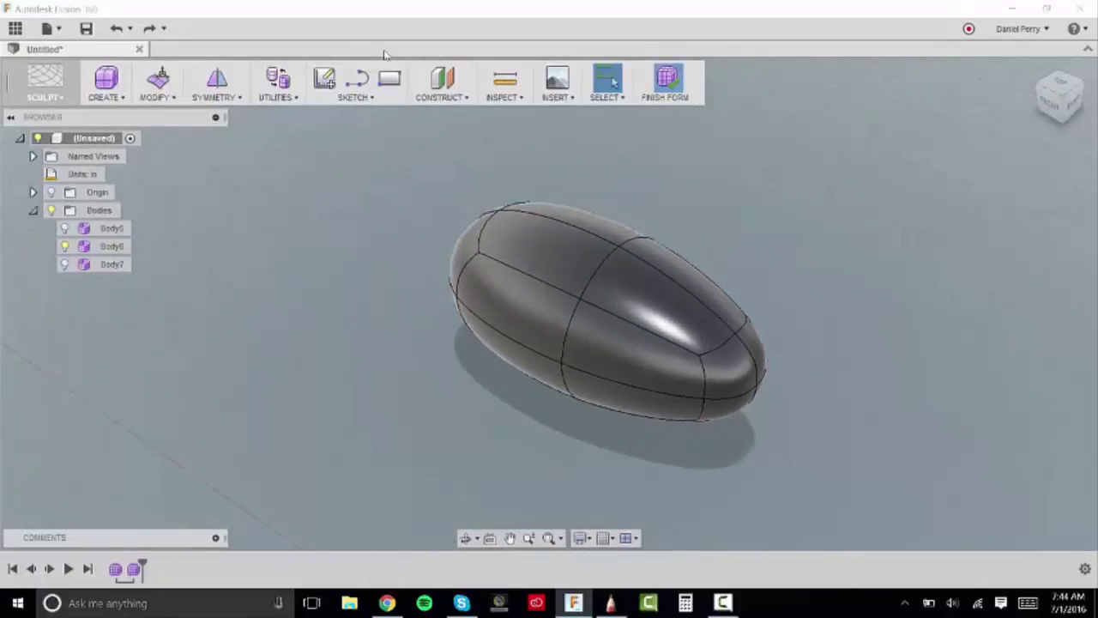
{"action": "scroll", "coordinate": [743, 225], "scroll_direction": "down", "scroll_amount": 5}
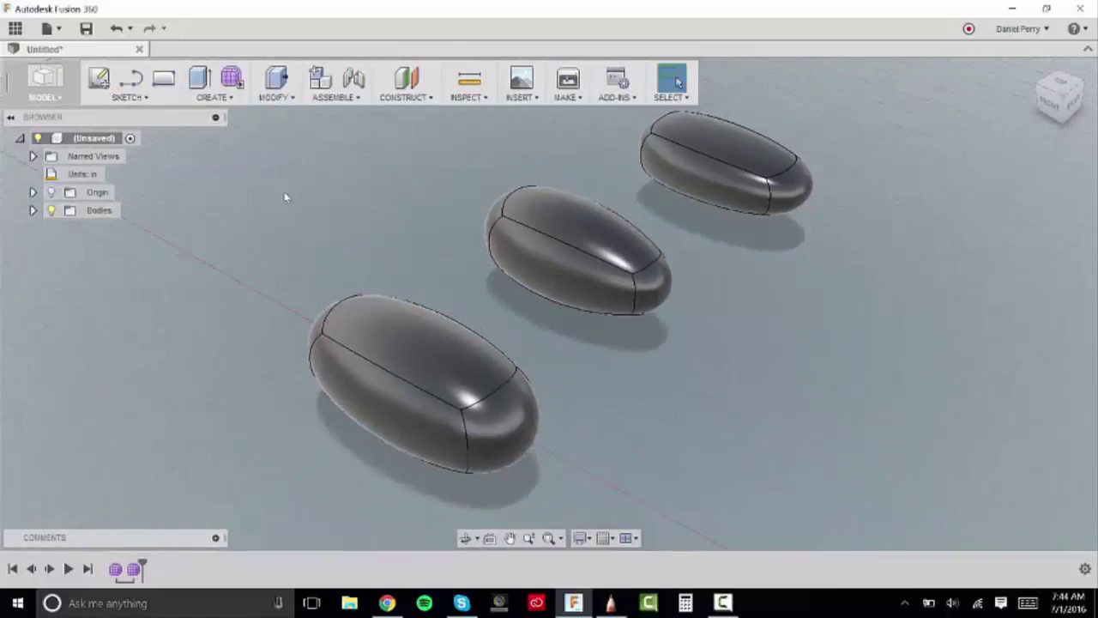
{"action": "left_click", "coordinate": [33, 210]}
{"action": "left_click", "coordinate": [65, 230]}
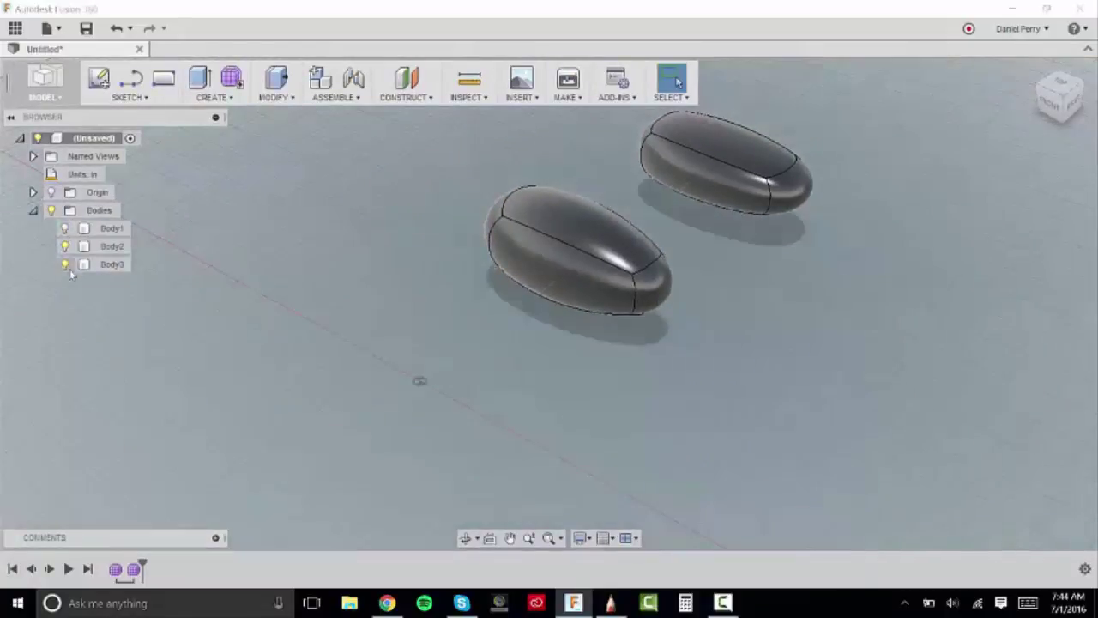
{"action": "left_click", "coordinate": [64, 264]}
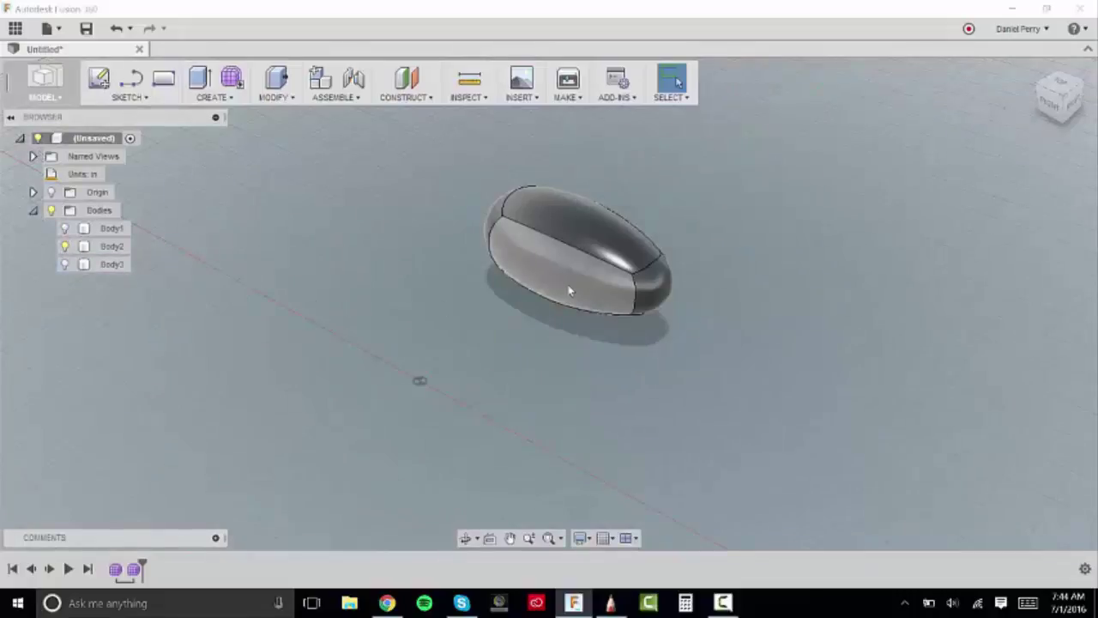
{"action": "scroll", "coordinate": [655, 265], "scroll_direction": "up", "scroll_amount": 4}
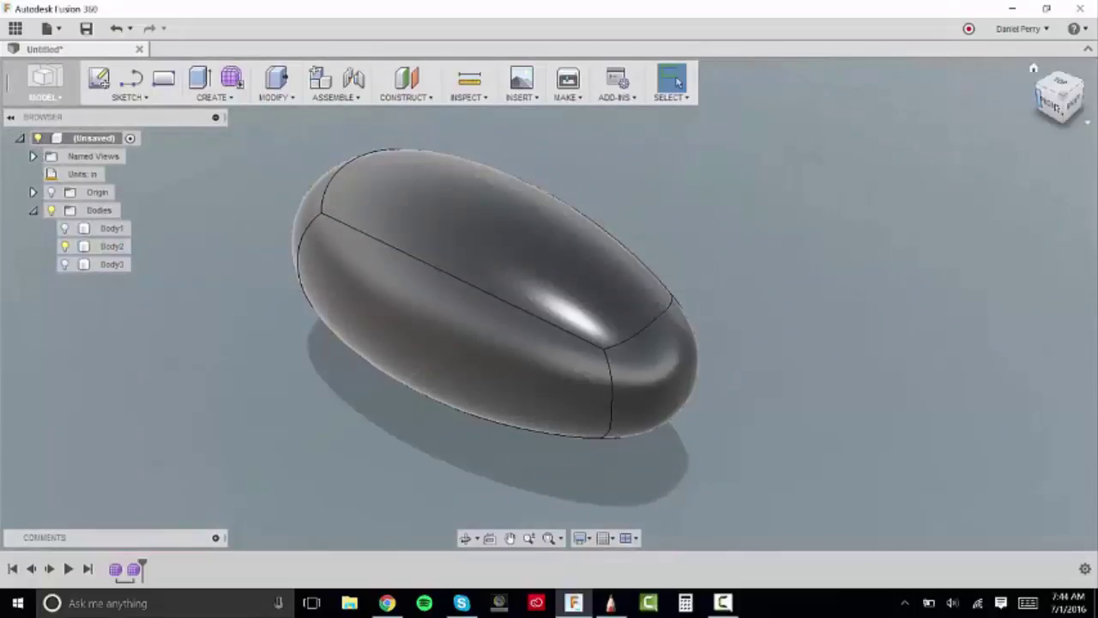
Examine the solid Body2 from the front and from oblique angles above it.
{"action": "mouse_move", "coordinate": [1059, 96]}
{"action": "left_mouse_down"}
{"action": "mouse_move", "coordinate": [1094, 96]}
{"action": "mouse_move", "coordinate": [1088, 77]}
{"action": "left_mouse_up"}
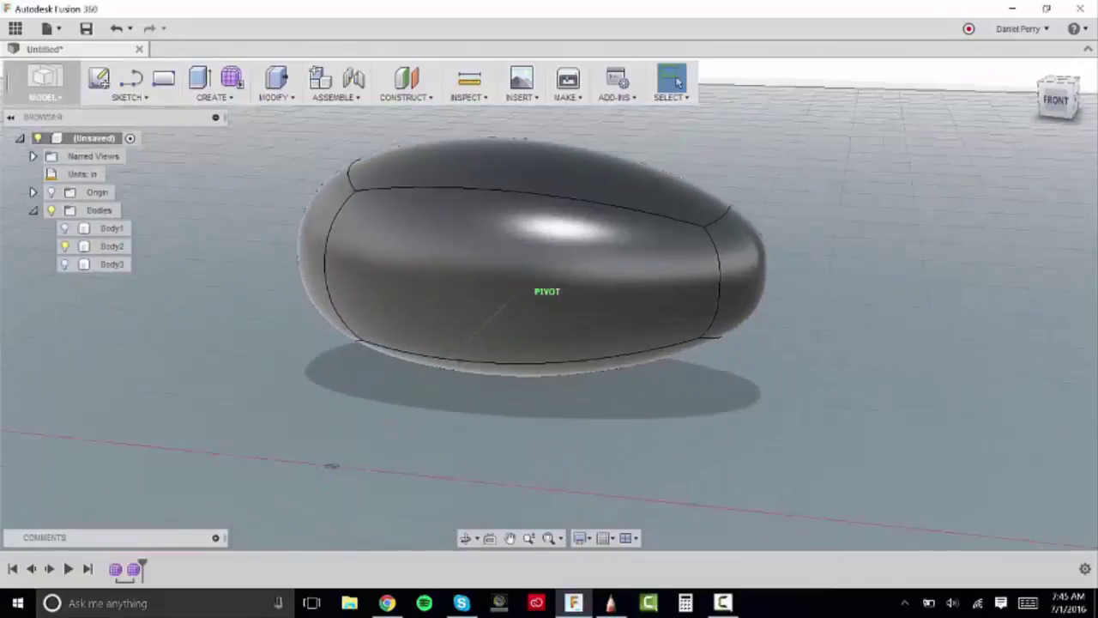
{"action": "scroll", "coordinate": [878, 177], "scroll_direction": "down", "scroll_amount": 3}
{"action": "middle_click_drag", "start_coordinate": [502, 108], "coordinate": [481, 145]}
{"action": "scroll", "coordinate": [782, 228], "scroll_direction": "up", "scroll_amount": 3}
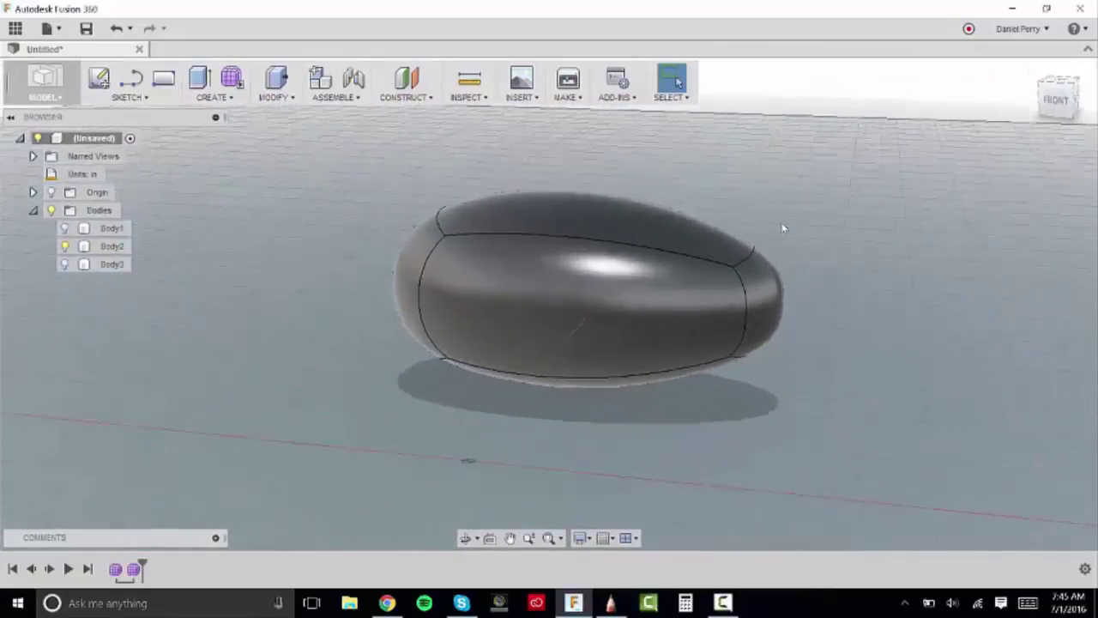
{"action": "left_click_drag", "start_coordinate": [1057, 109], "coordinate": [1024, 140]}
{"action": "left_click_drag", "start_coordinate": [652, 283], "coordinate": [718, 163]}
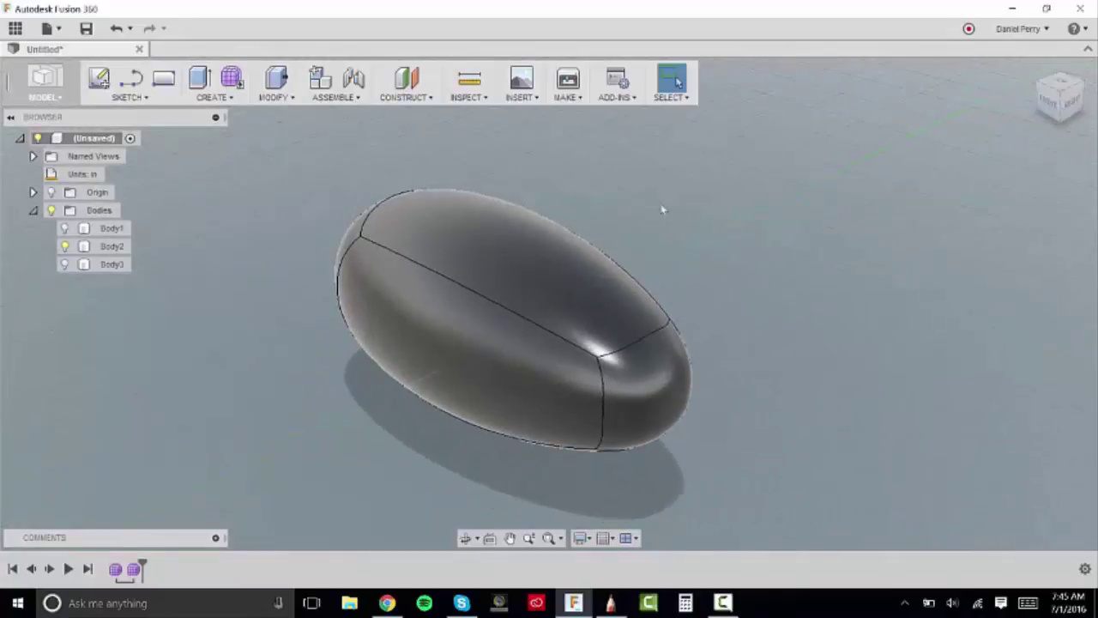
{"action": "scroll", "coordinate": [663, 210], "scroll_direction": "down", "scroll_amount": 3}
{"action": "middle_click_drag", "start_coordinate": [639, 206], "coordinate": [625, 245]}
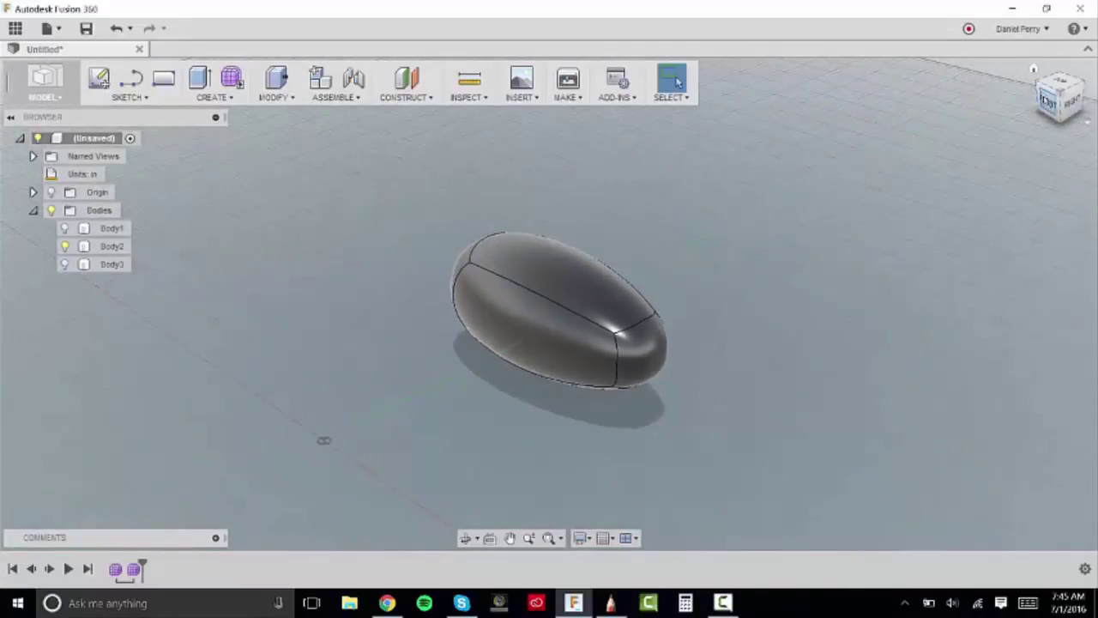
Set the view to Front and enlarge Body2 in it.
{"action": "left_click", "coordinate": [1048, 101]}
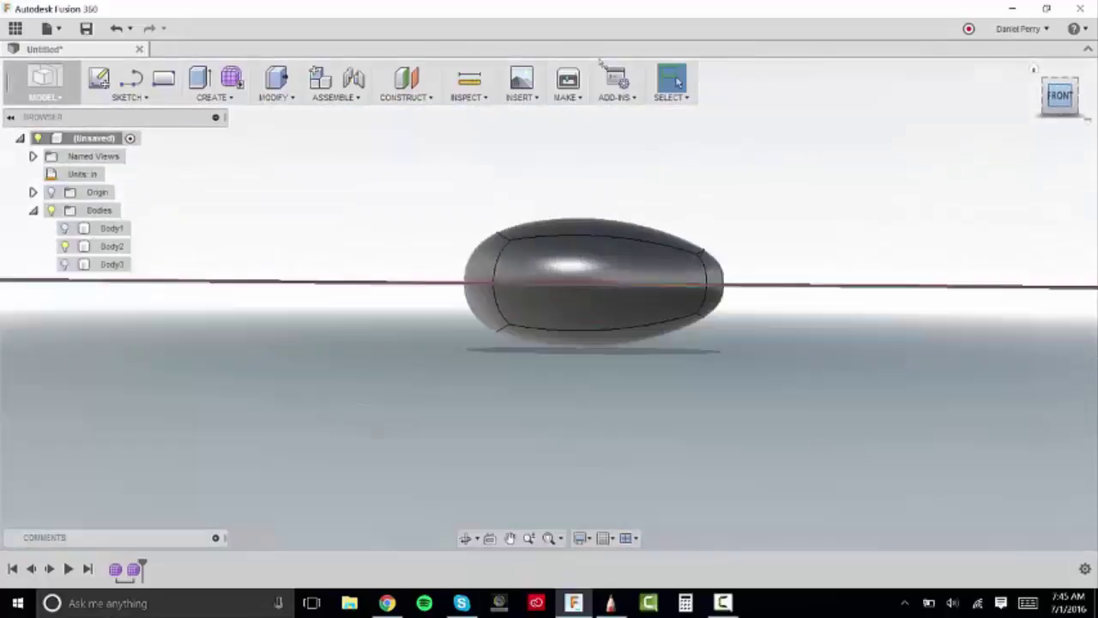
{"action": "scroll", "coordinate": [659, 246], "scroll_direction": "up", "scroll_amount": 3}
{"action": "left_click", "coordinate": [735, 243]}
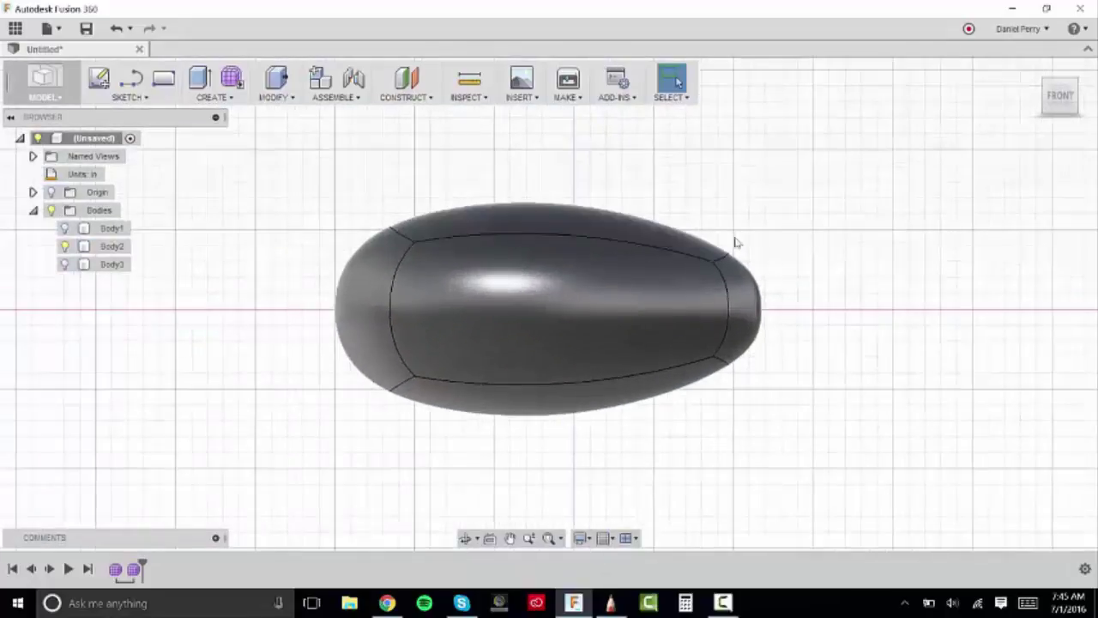
{"action": "left_click", "coordinate": [432, 400]}
Switch to SketchBook and hide Layer4, Layer3 and Layer1 of the concept drawing.
{"action": "left_click", "coordinate": [610, 603]}
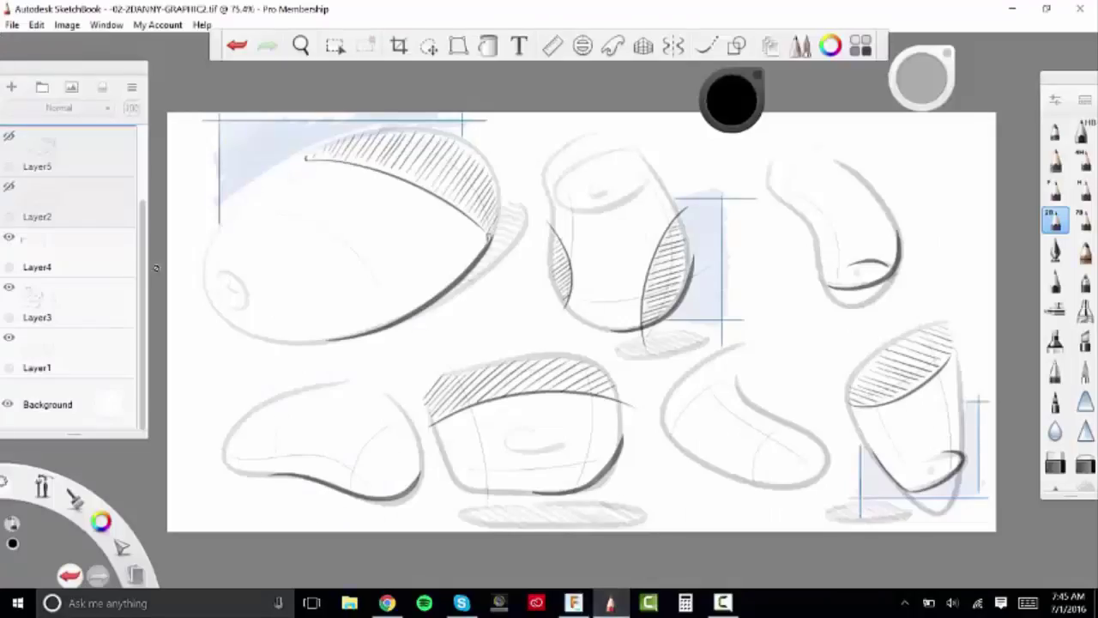
{"action": "left_click", "coordinate": [8, 237]}
{"action": "left_click", "coordinate": [8, 287]}
{"action": "left_click", "coordinate": [9, 336]}
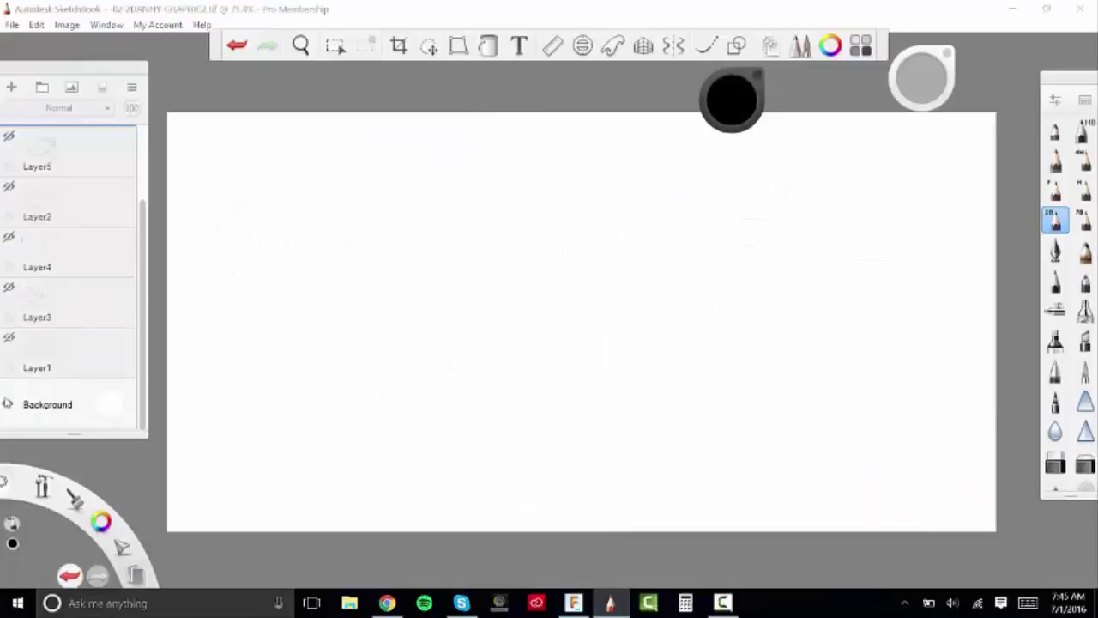
Show Layer5, Layer6 and Layer7 with the final concept sketch and its dimensioned views.
{"action": "scroll", "coordinate": [48, 296], "scroll_direction": "up", "scroll_amount": 2}
{"action": "left_click", "coordinate": [9, 236]}
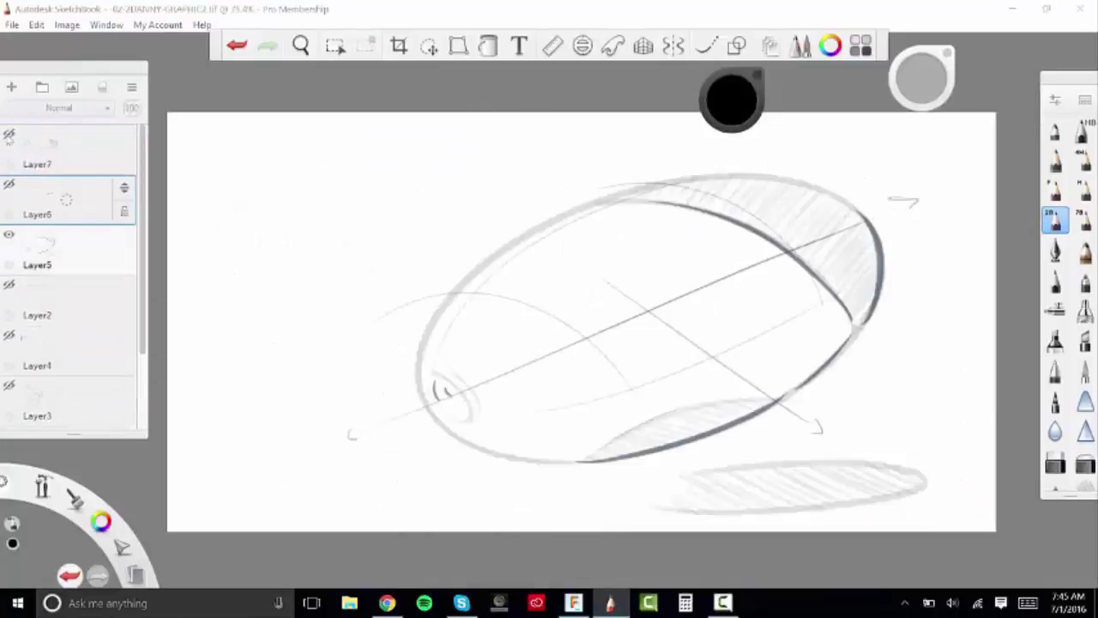
{"action": "left_click", "coordinate": [8, 186]}
{"action": "left_click", "coordinate": [9, 134]}
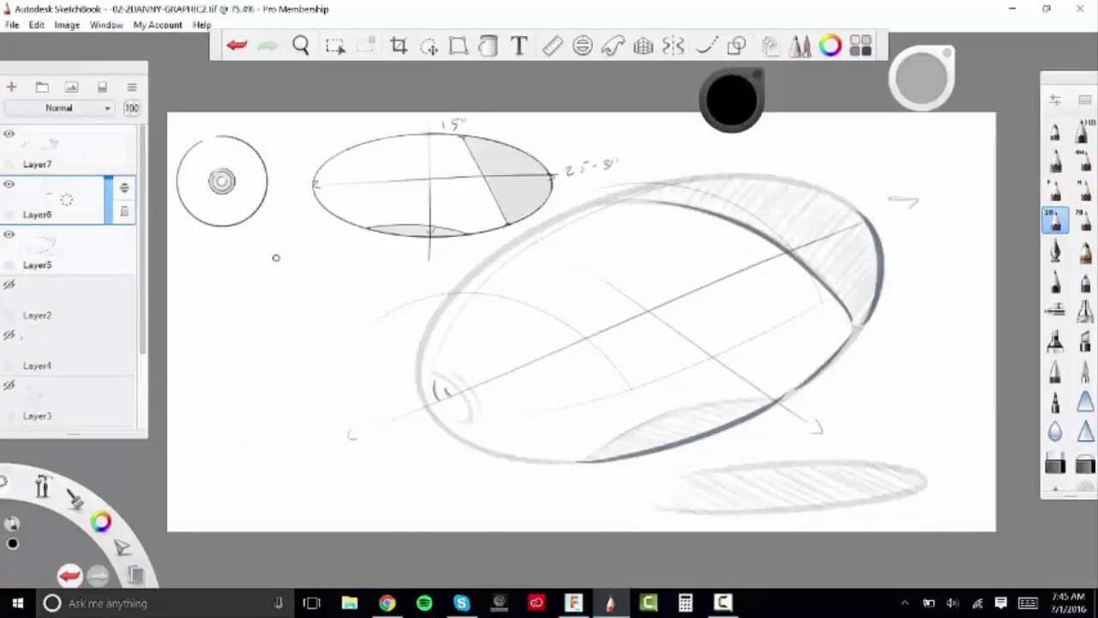
Examine the dimensioned side view and the shaded cut areas in the concept sketch.
{"action": "left_click", "coordinate": [607, 605]}
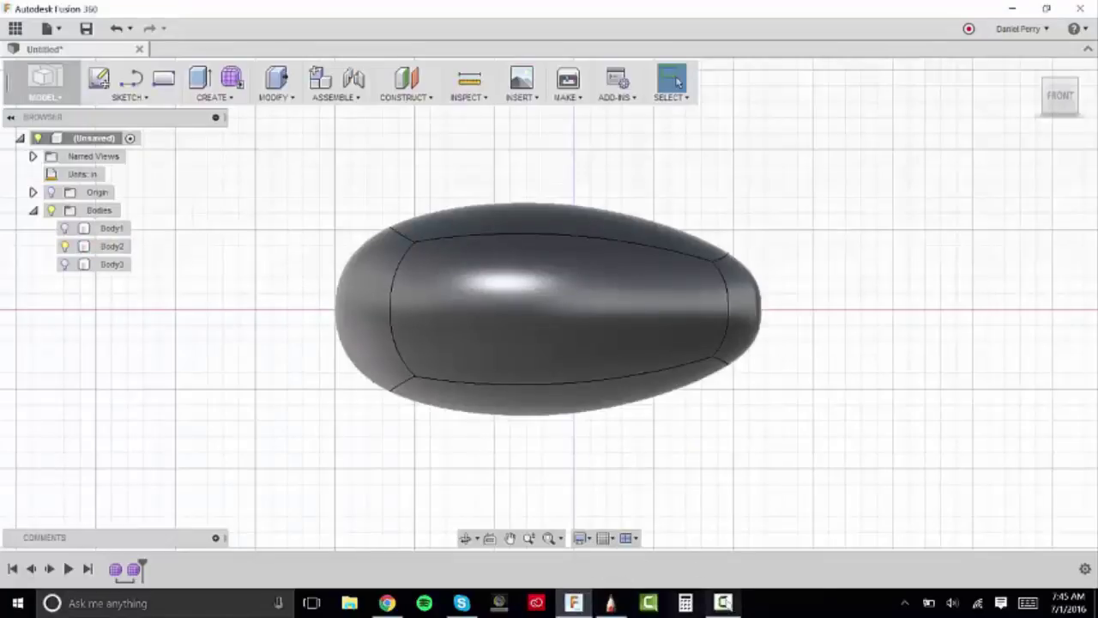
{"action": "left_click", "coordinate": [610, 603]}
{"action": "scroll", "coordinate": [459, 172], "scroll_direction": "down", "scroll_amount": 4}
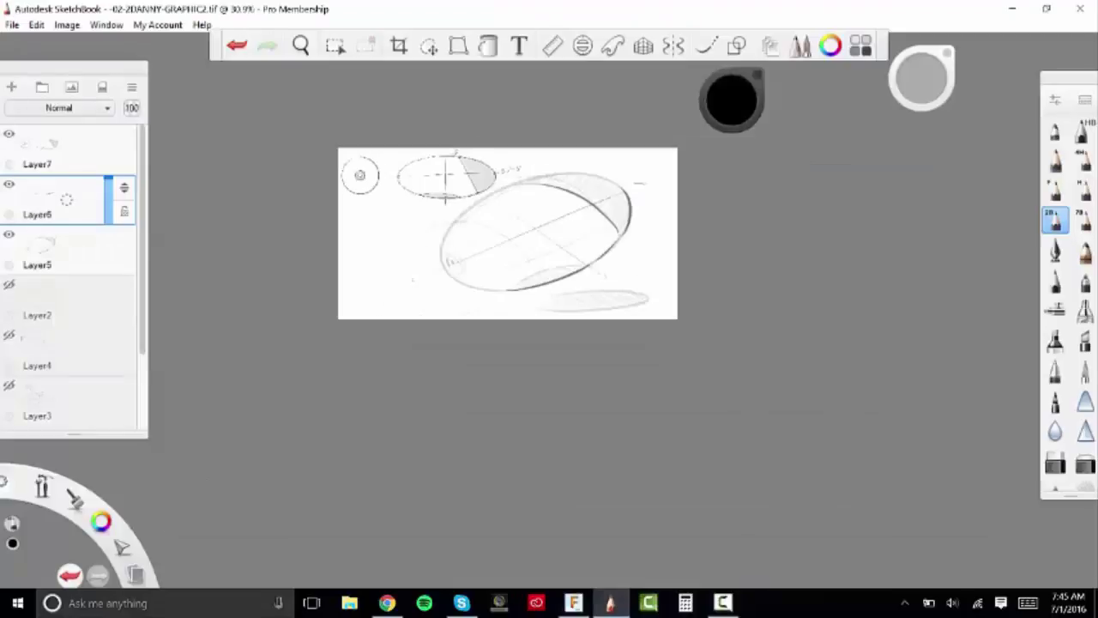
{"action": "scroll", "coordinate": [480, 173], "scroll_direction": "up", "scroll_amount": 7}
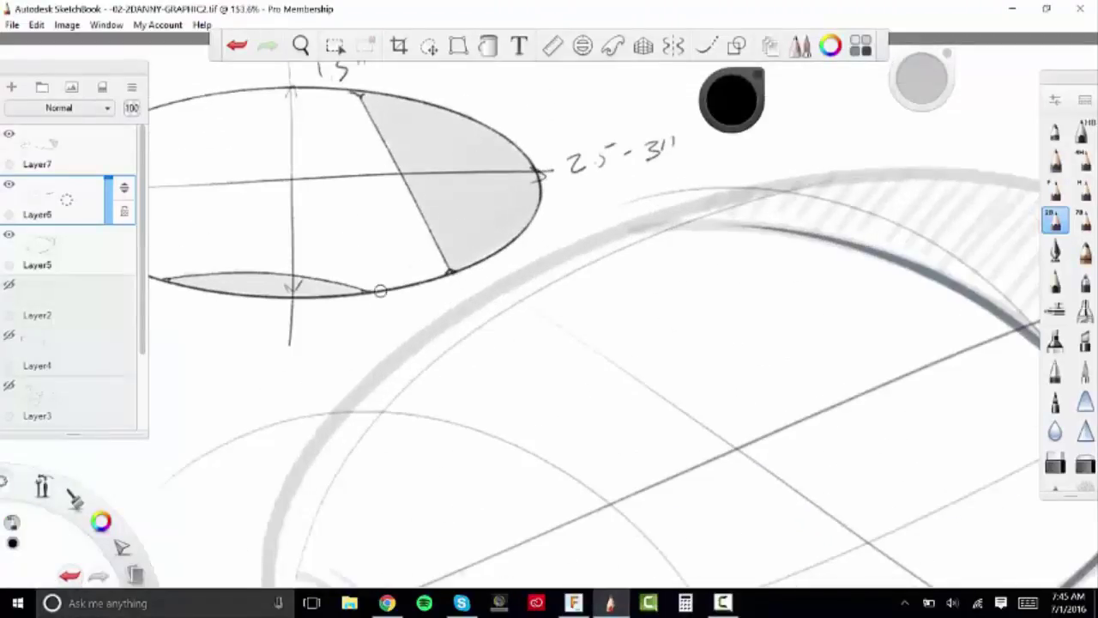
{"action": "scroll", "coordinate": [312, 258], "scroll_direction": "down", "scroll_amount": 3}
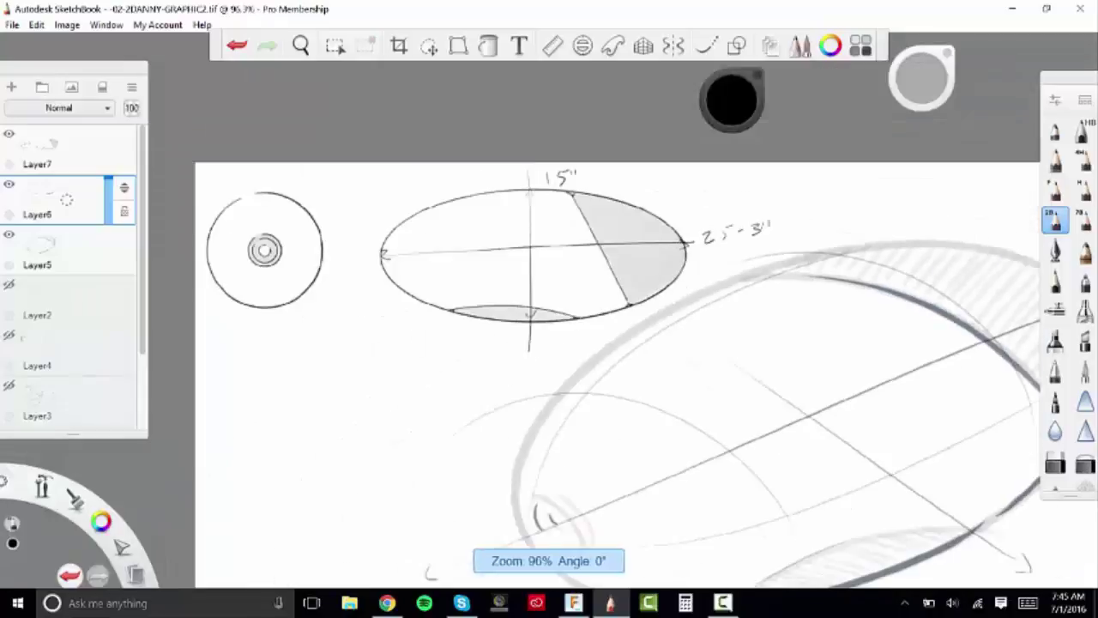
{"action": "scroll", "coordinate": [312, 258], "scroll_direction": "up", "scroll_amount": 1}
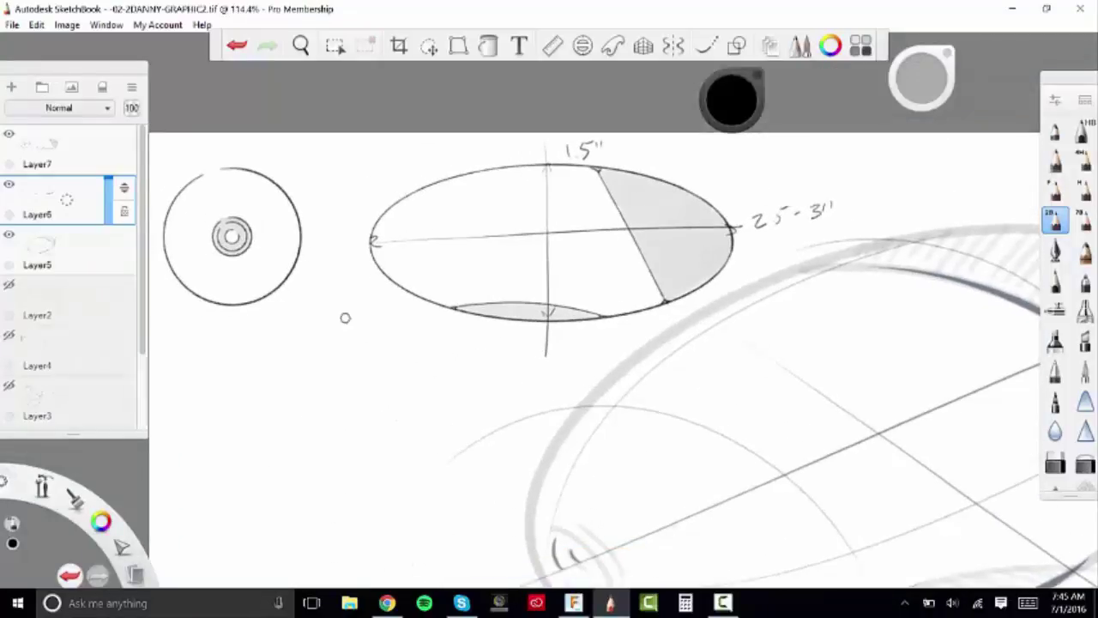
{"action": "scroll", "coordinate": [641, 352], "scroll_direction": "down", "scroll_amount": 3}
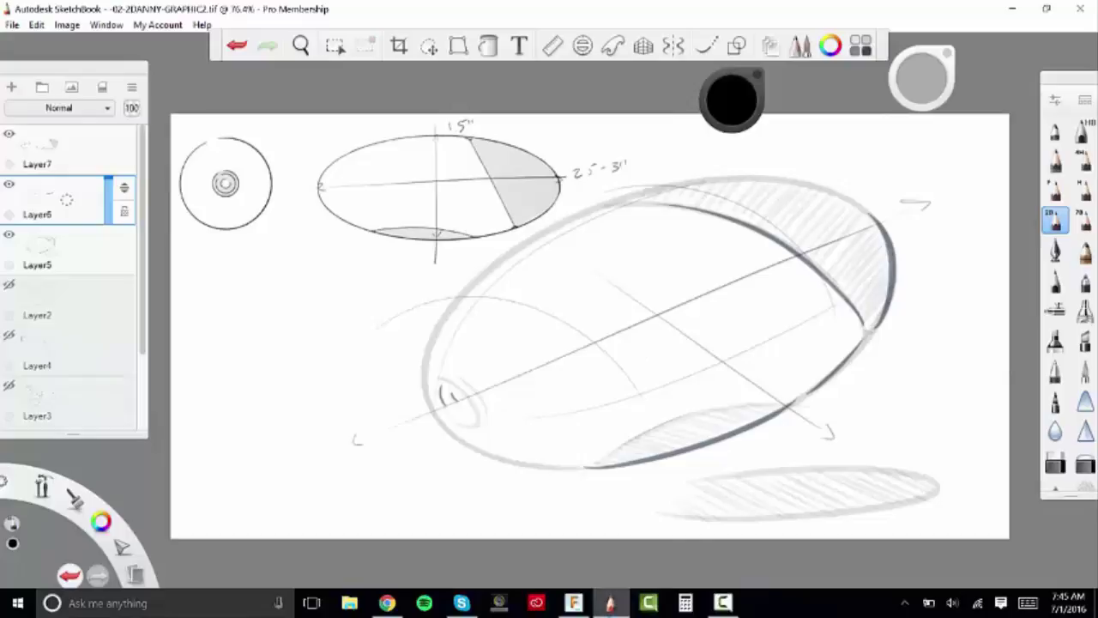
Switch to Fusion 360 and sketch a slanted line across the blunt end of Body2 on the front plane.
{"action": "left_click", "coordinate": [574, 602]}
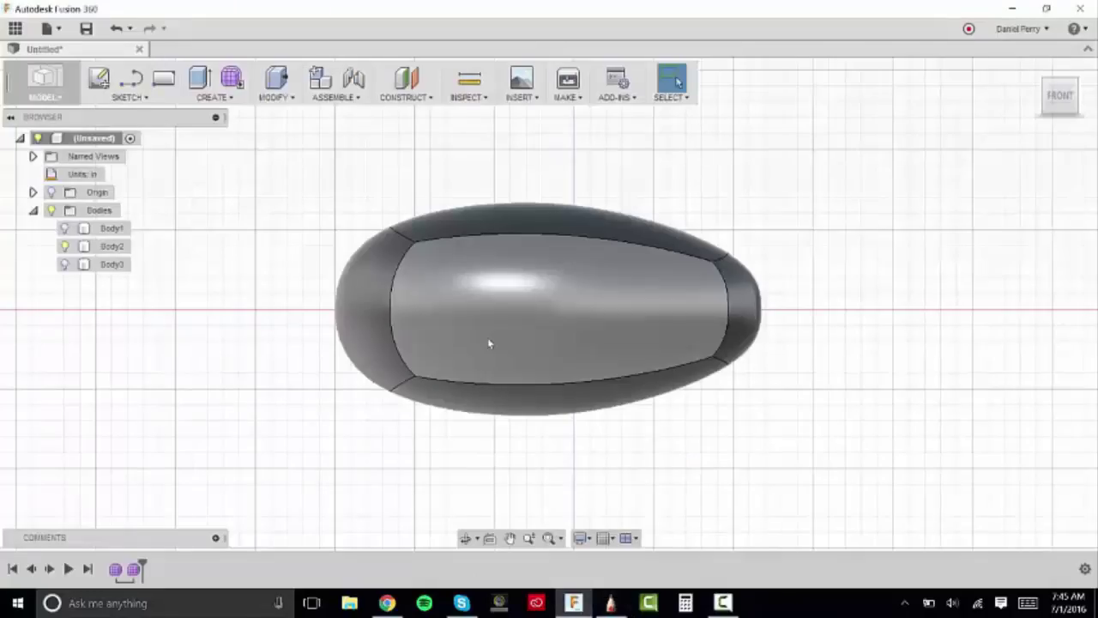
{"action": "left_click", "coordinate": [130, 78]}
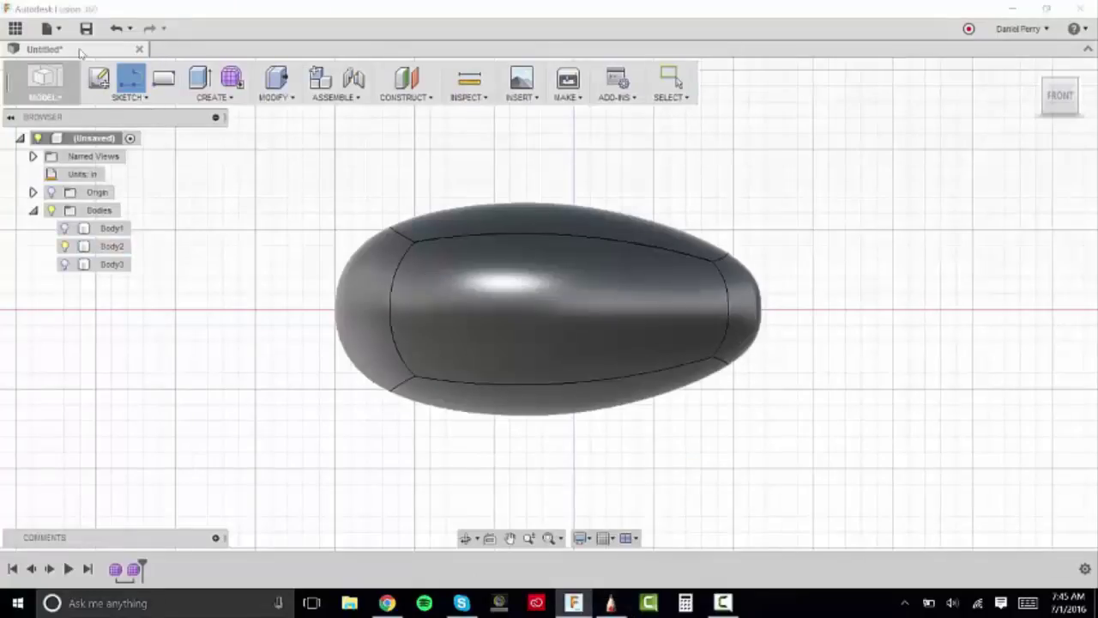
{"action": "left_click", "coordinate": [630, 268]}
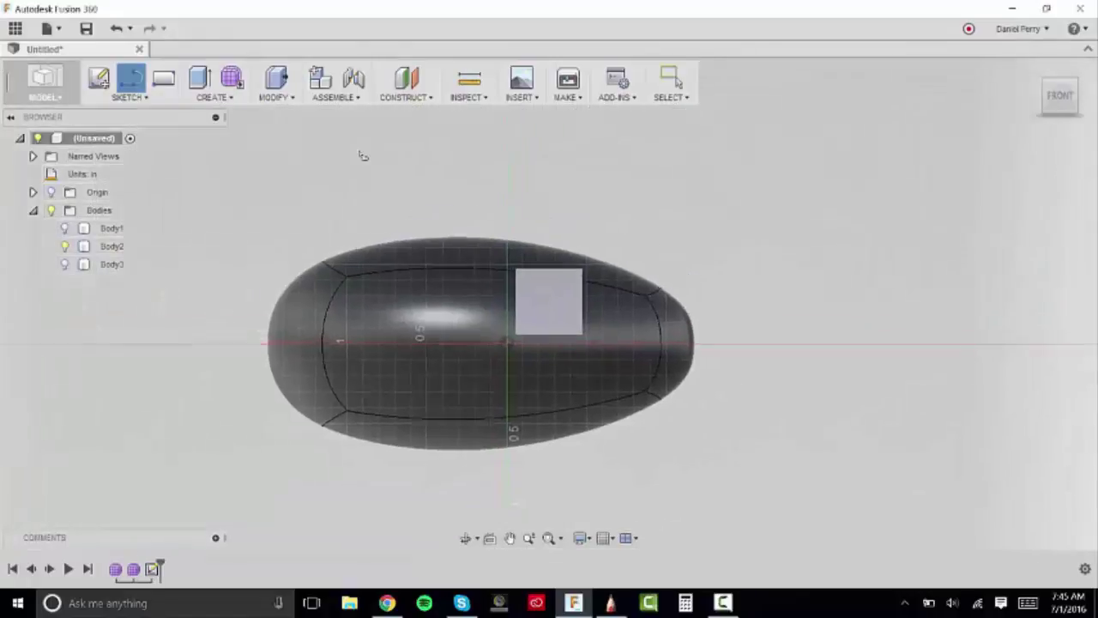
{"action": "scroll", "coordinate": [362, 344], "scroll_direction": "down", "scroll_amount": 1}
{"action": "middle_click_drag", "start_coordinate": [368, 340], "coordinate": [434, 297]}
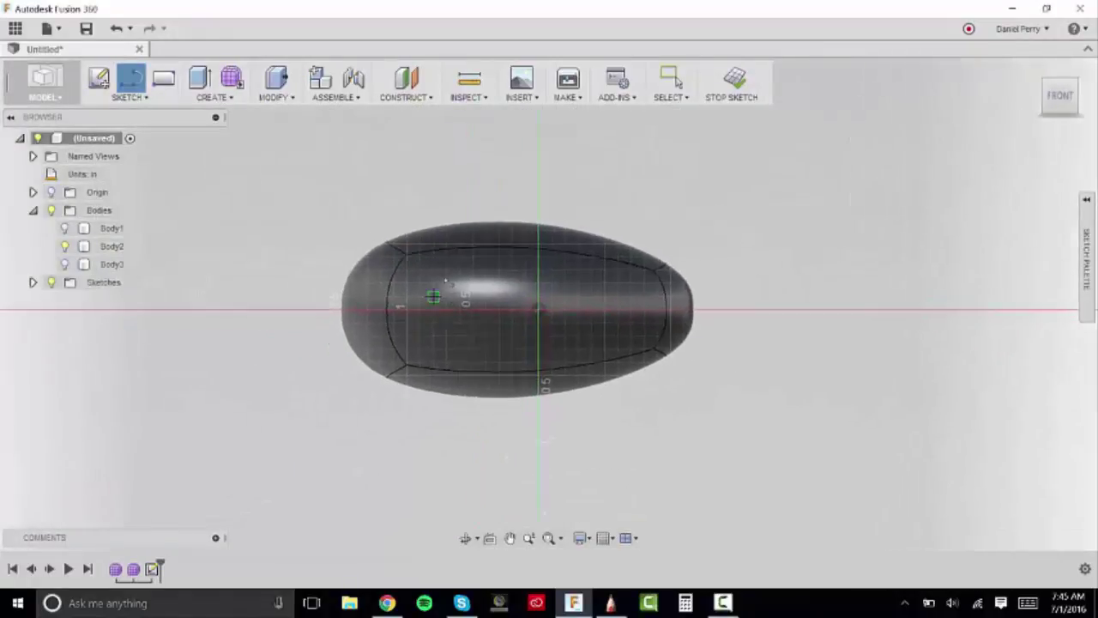
{"action": "scroll", "coordinate": [447, 277], "scroll_direction": "up", "scroll_amount": 2}
{"action": "left_click", "coordinate": [490, 160]}
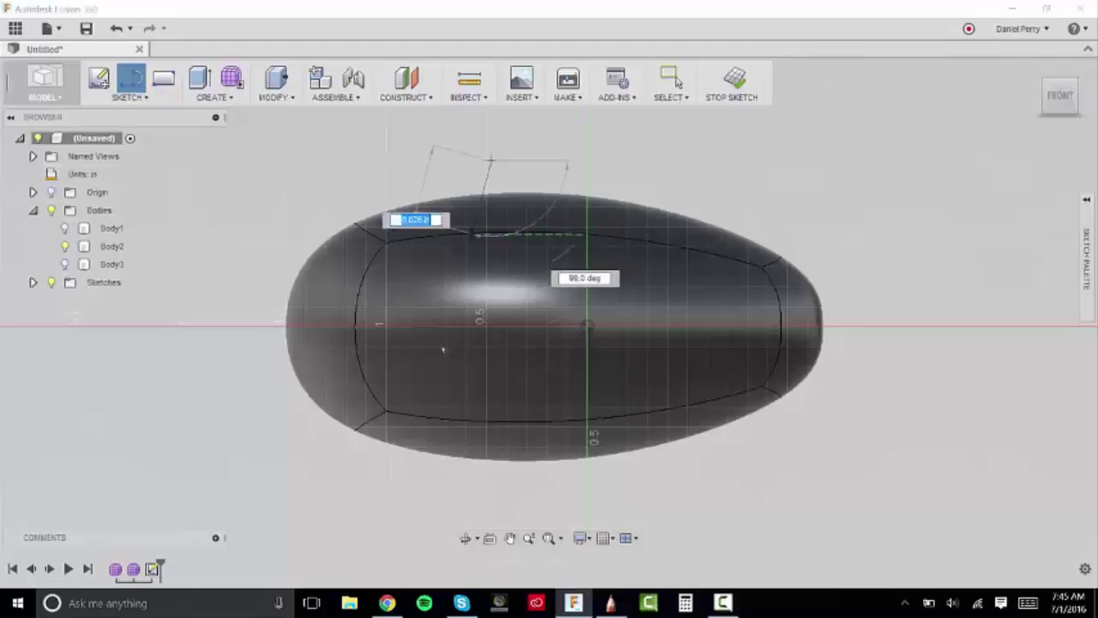
{"action": "left_click", "coordinate": [347, 506]}
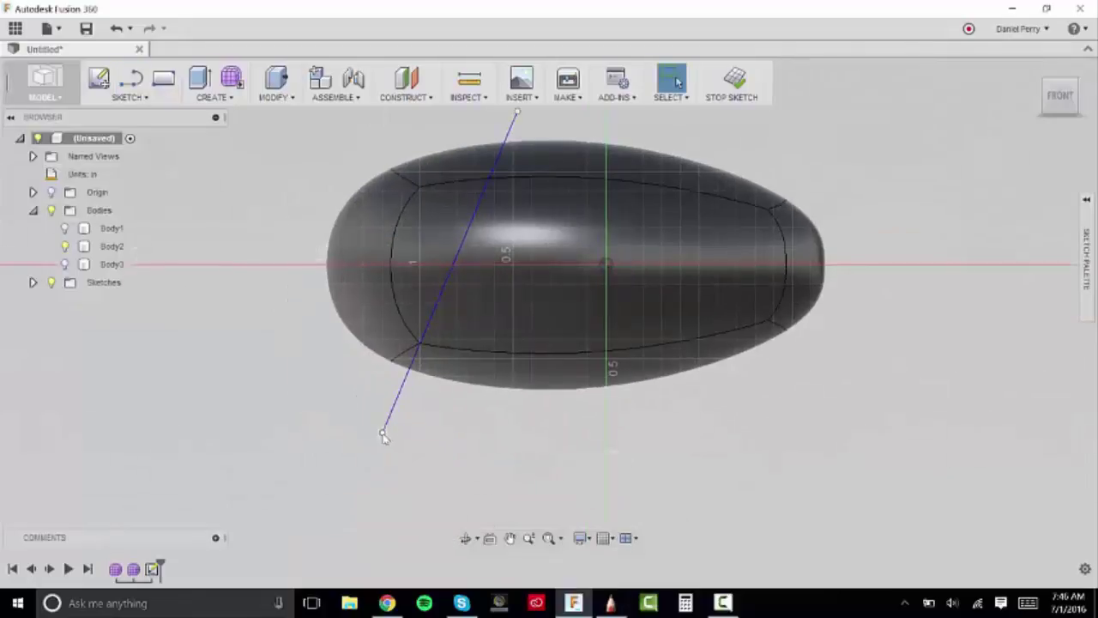
Adjust the slanted line's upper endpoint to about X -0.429, Z 0.868 in and its lower endpoint to about X -1.10, Z -0.90 in.
{"action": "left_click_drag", "start_coordinate": [383, 435], "coordinate": [401, 435]}
{"action": "middle_click_drag", "start_coordinate": [535, 209], "coordinate": [524, 277]}
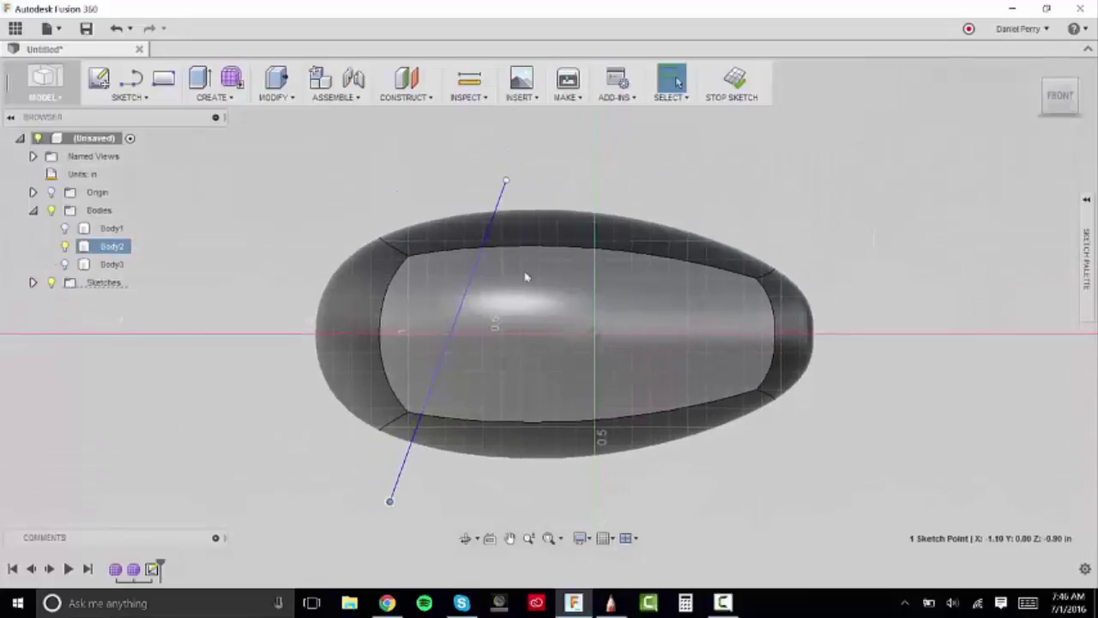
{"action": "left_click_drag", "start_coordinate": [509, 180], "coordinate": [523, 180]}
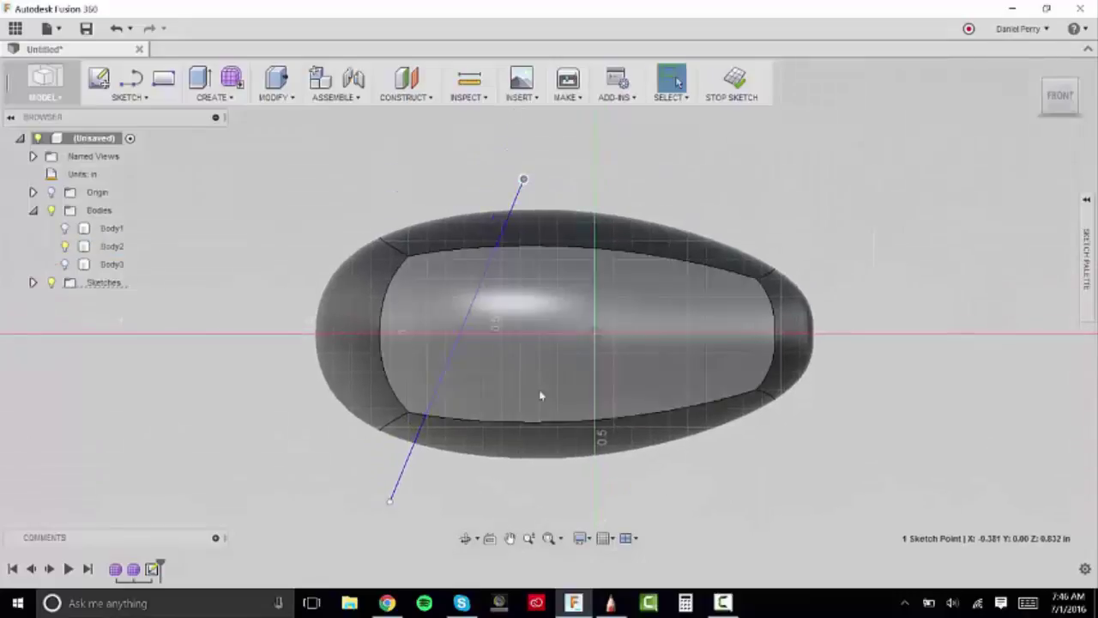
{"action": "mouse_move", "coordinate": [390, 501]}
{"action": "left_mouse_down"}
{"action": "mouse_move", "coordinate": [399, 497]}
{"action": "mouse_move", "coordinate": [388, 492]}
{"action": "left_mouse_up"}
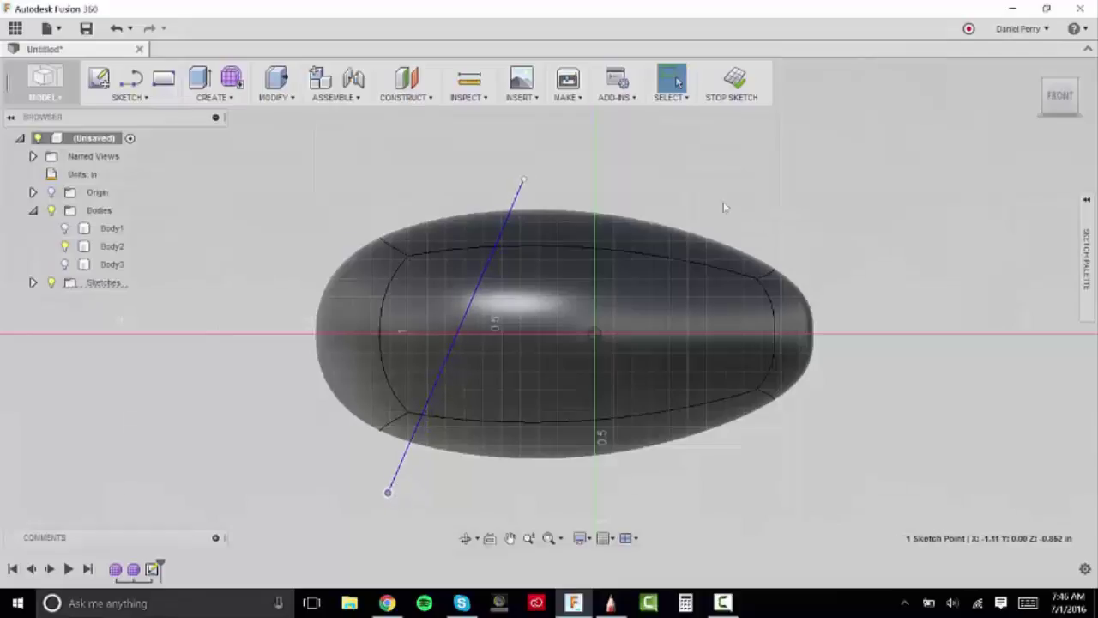
{"action": "left_click_drag", "start_coordinate": [523, 180], "coordinate": [515, 174]}
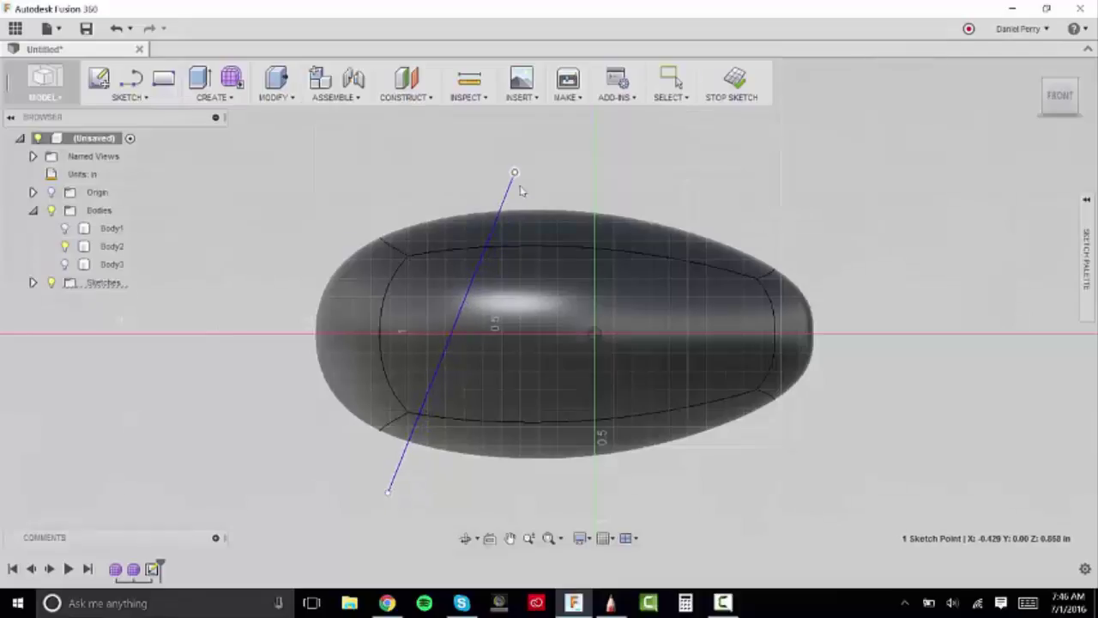
{"action": "key", "text": "Escape"}
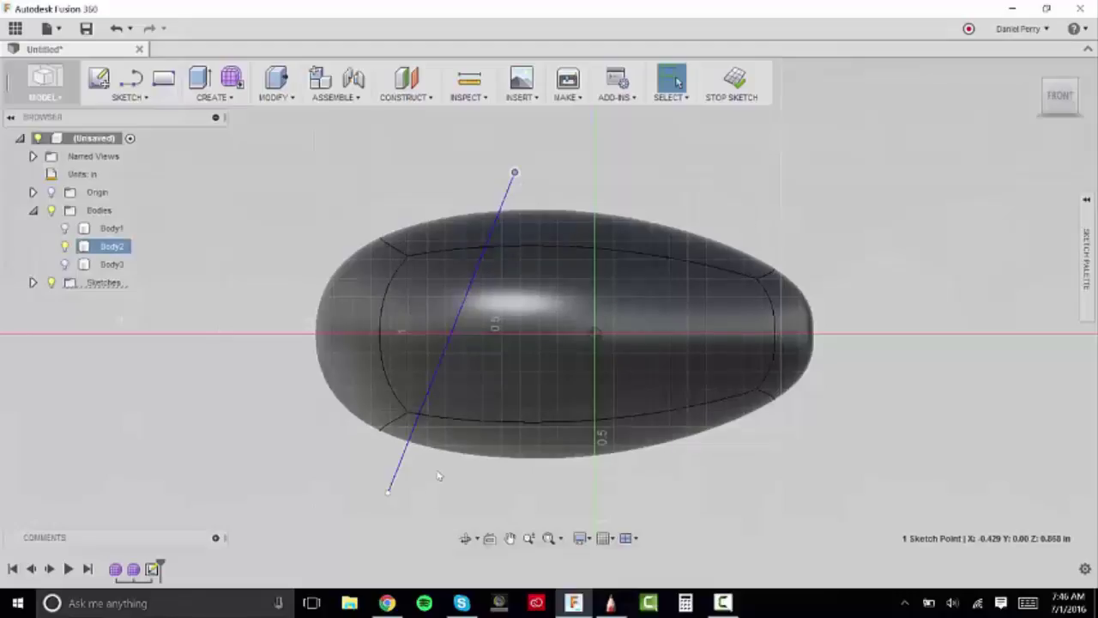
{"action": "left_click_drag", "start_coordinate": [388, 494], "coordinate": [390, 503]}
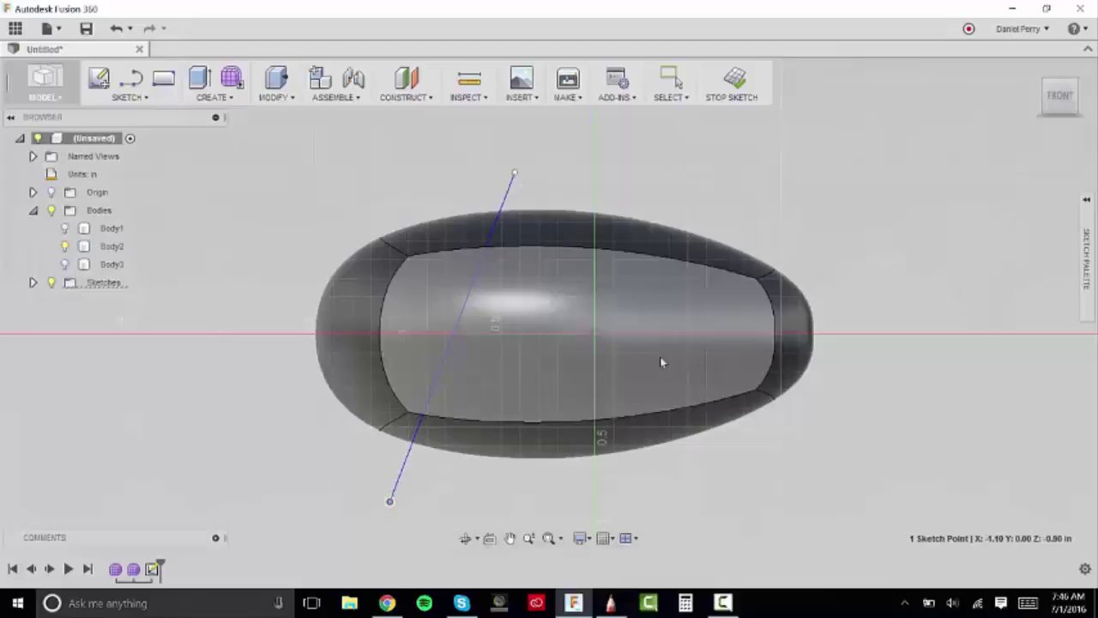
Sketch two parallel vertical lines 0.25 in apart across the body and shift the pair slightly toward the narrow end.
{"action": "middle_click_drag", "start_coordinate": [660, 357], "coordinate": [599, 336]}
{"action": "left_click", "coordinate": [396, 128]}
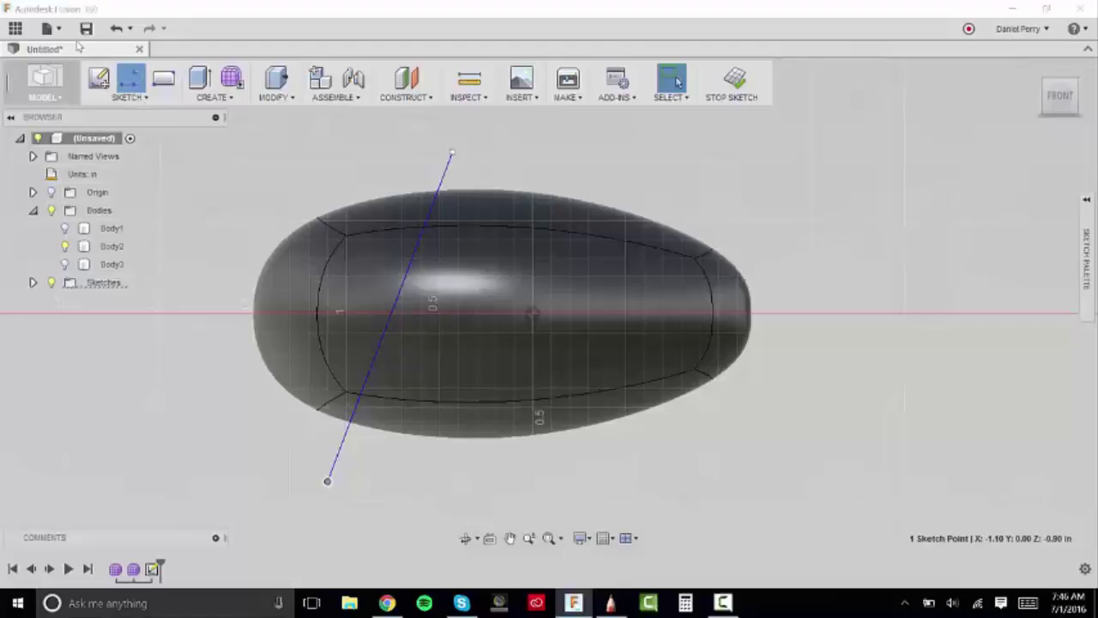
{"action": "left_click", "coordinate": [131, 78]}
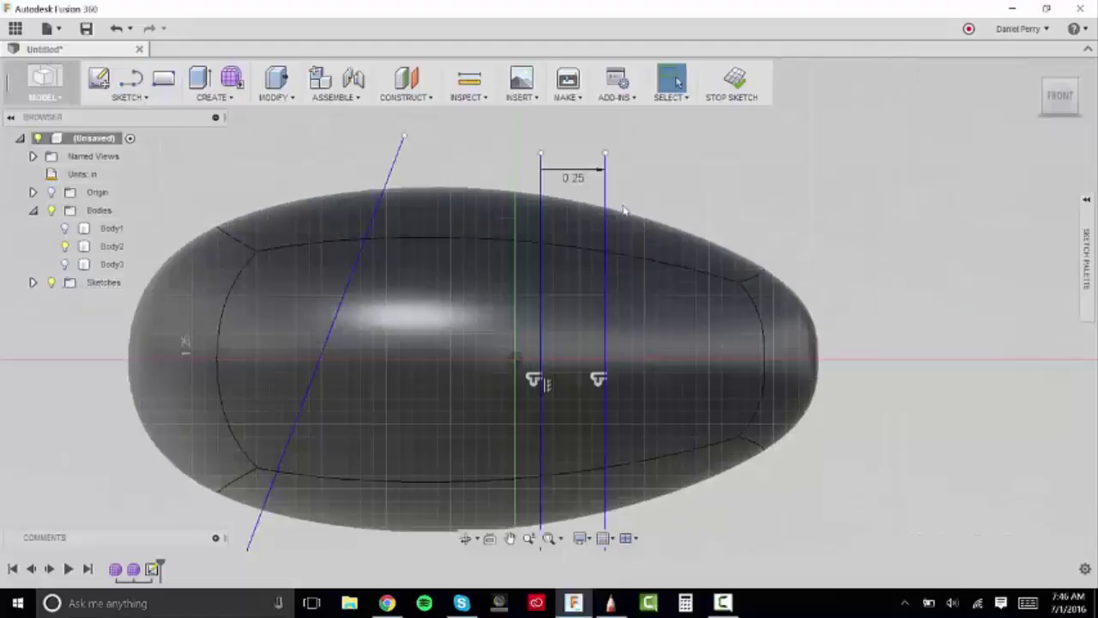
{"action": "scroll", "coordinate": [625, 210], "scroll_direction": "down", "scroll_amount": 2}
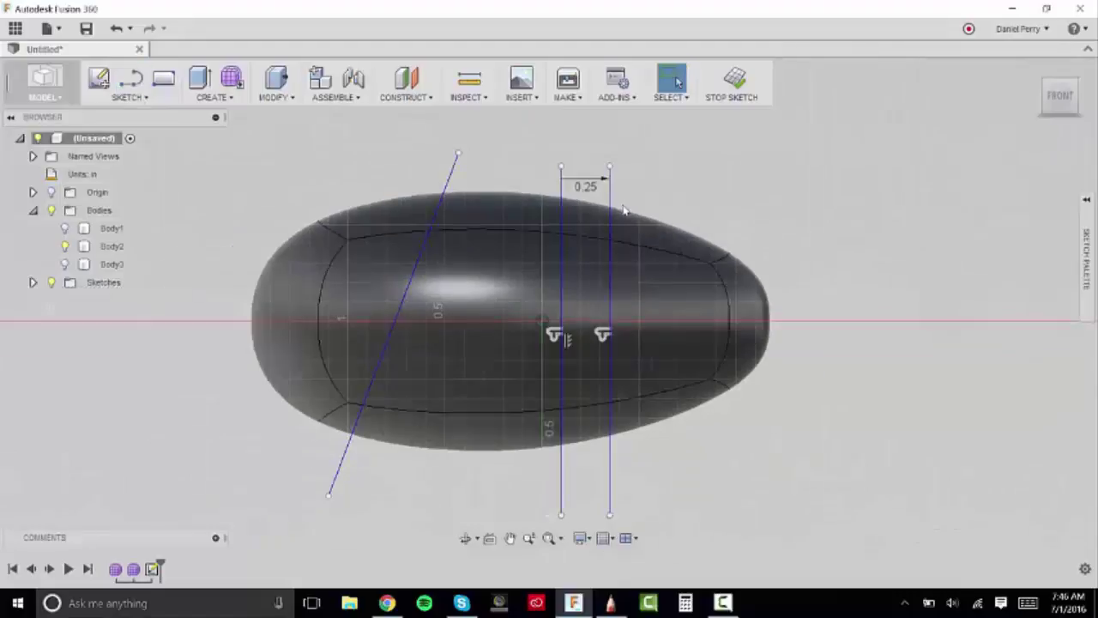
{"action": "left_click", "coordinate": [570, 193]}
{"action": "mouse_move", "coordinate": [571, 193]}
{"action": "left_mouse_down"}
{"action": "mouse_move", "coordinate": [594, 186]}
{"action": "mouse_move", "coordinate": [582, 183]}
{"action": "left_mouse_up"}
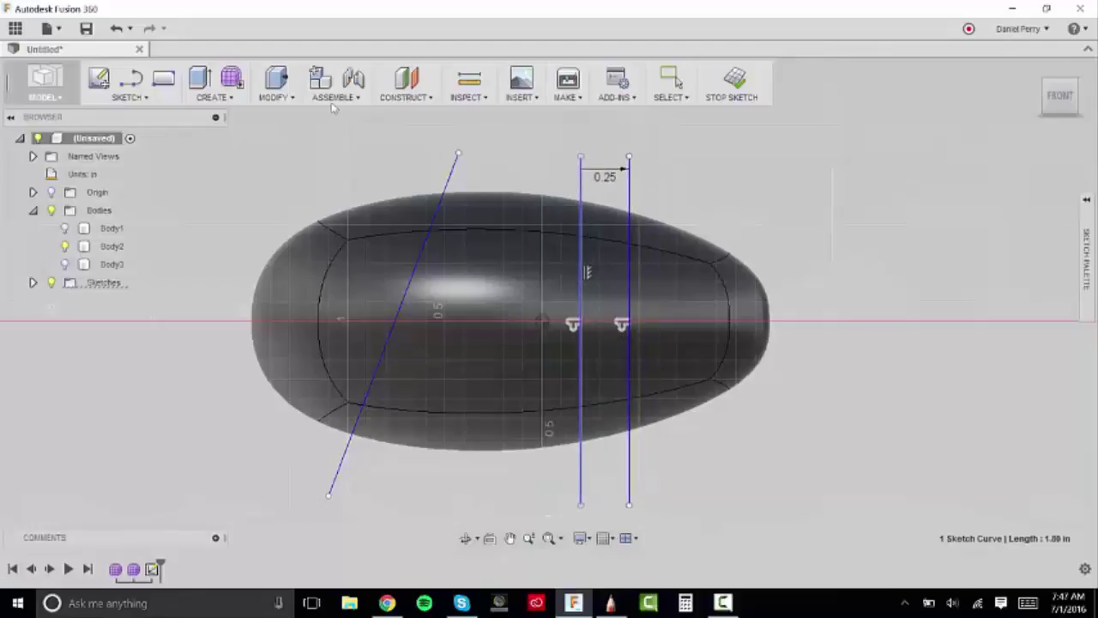
Finish the sketch, collapse the list of bodies and expand the list of sketches.
{"action": "left_click", "coordinate": [741, 94]}
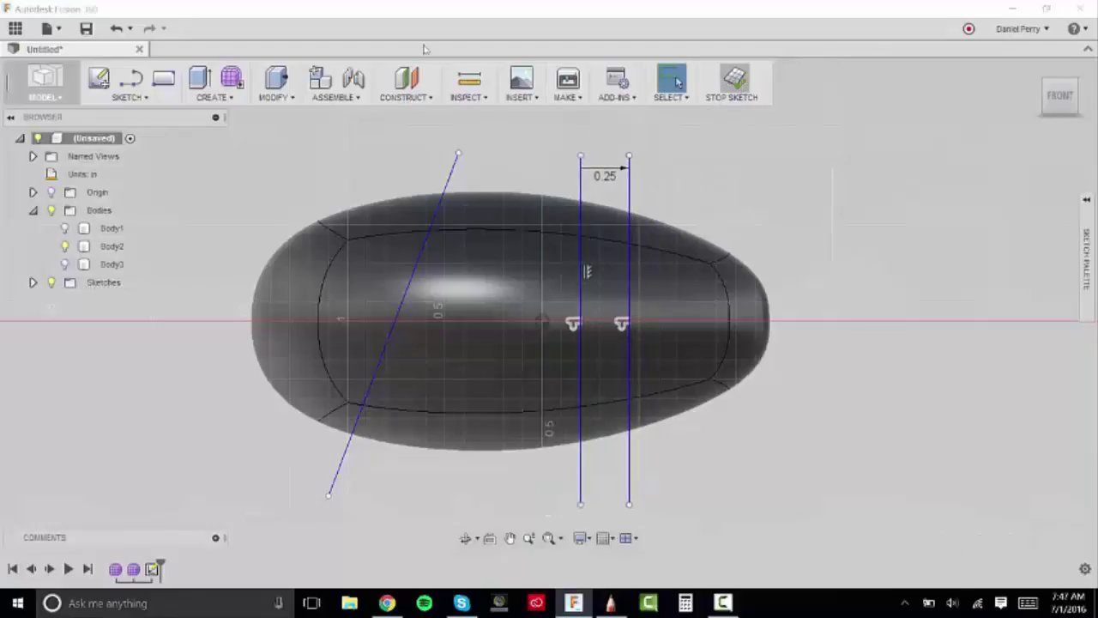
{"action": "left_click", "coordinate": [33, 210]}
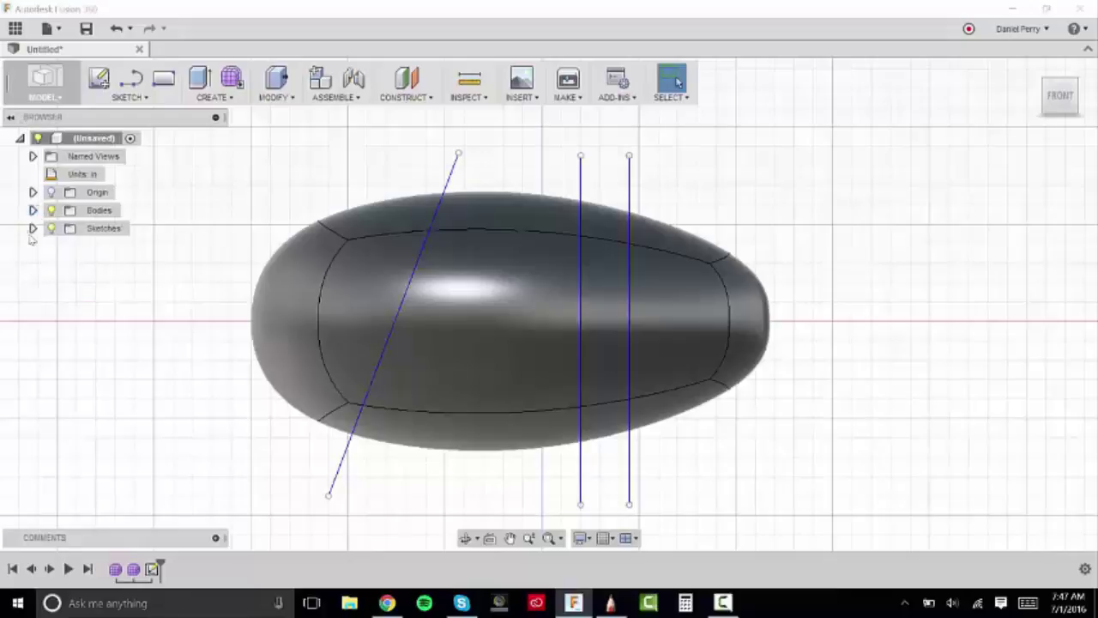
{"action": "left_click", "coordinate": [34, 228]}
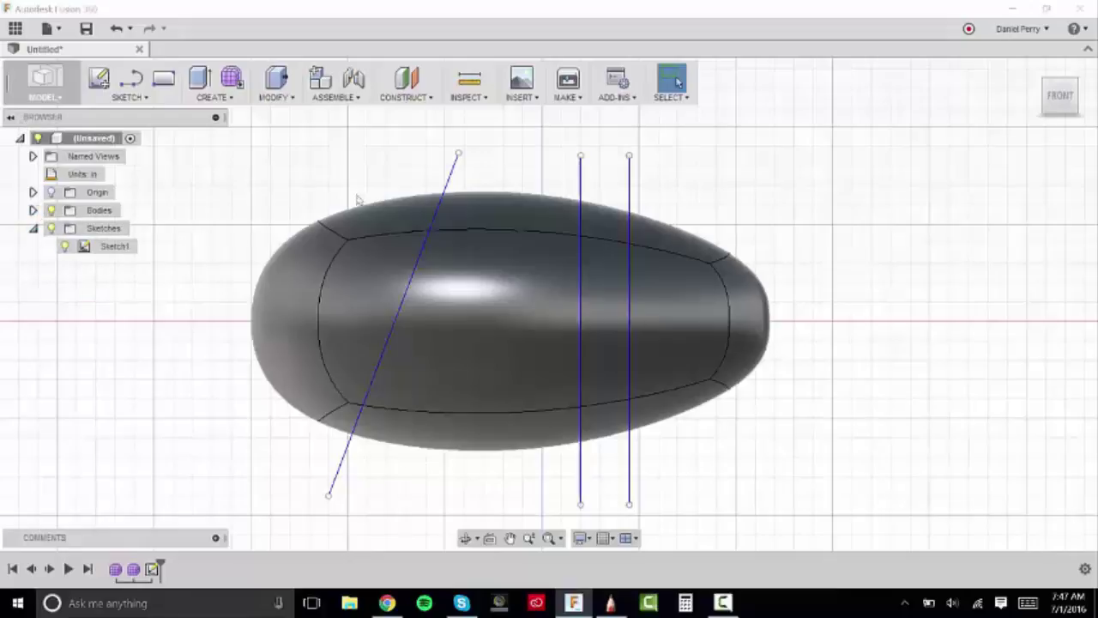
{"action": "scroll", "coordinate": [717, 182], "scroll_direction": "down", "scroll_amount": 3}
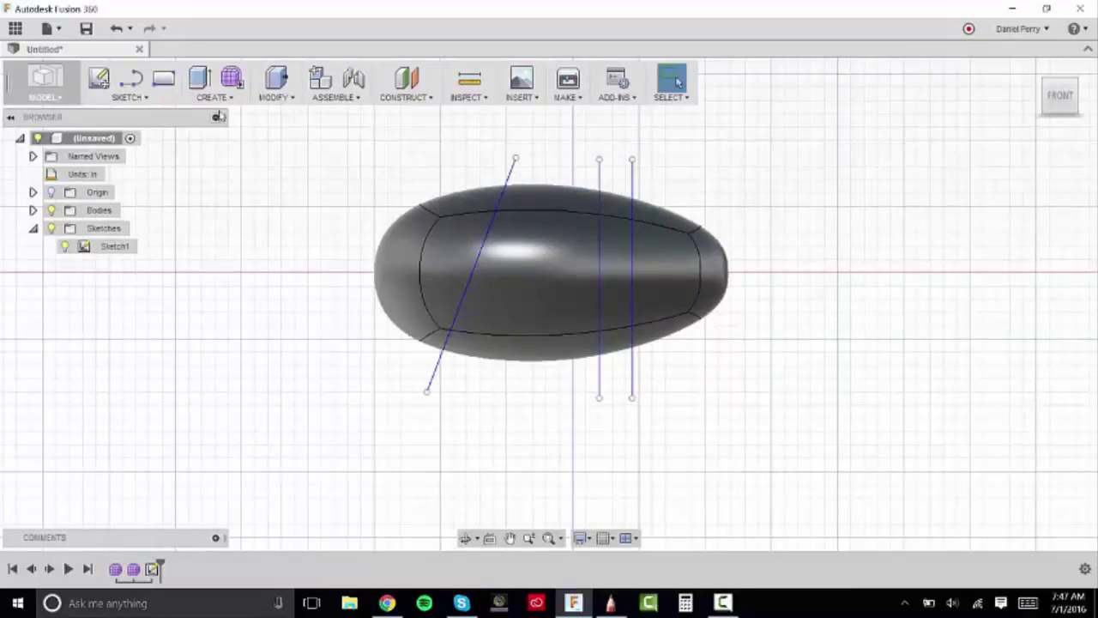
Split the egg-shaped body using the slanted sketch line as the splitting tool, with Extend Splitting Tool enabled.
{"action": "left_click", "coordinate": [273, 96]}
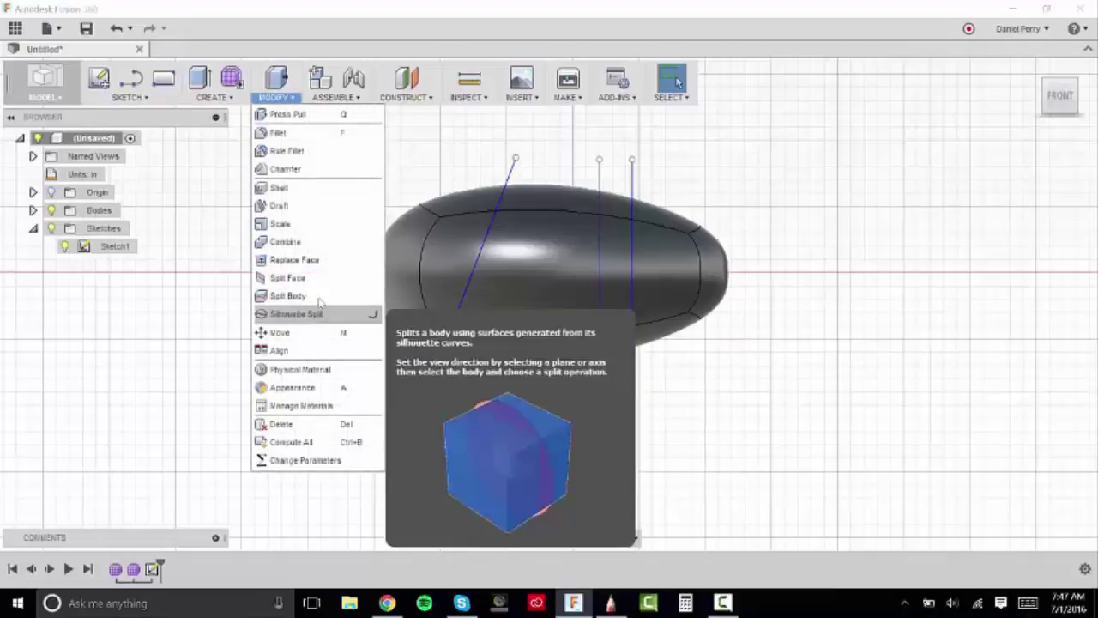
{"action": "left_click", "coordinate": [287, 295]}
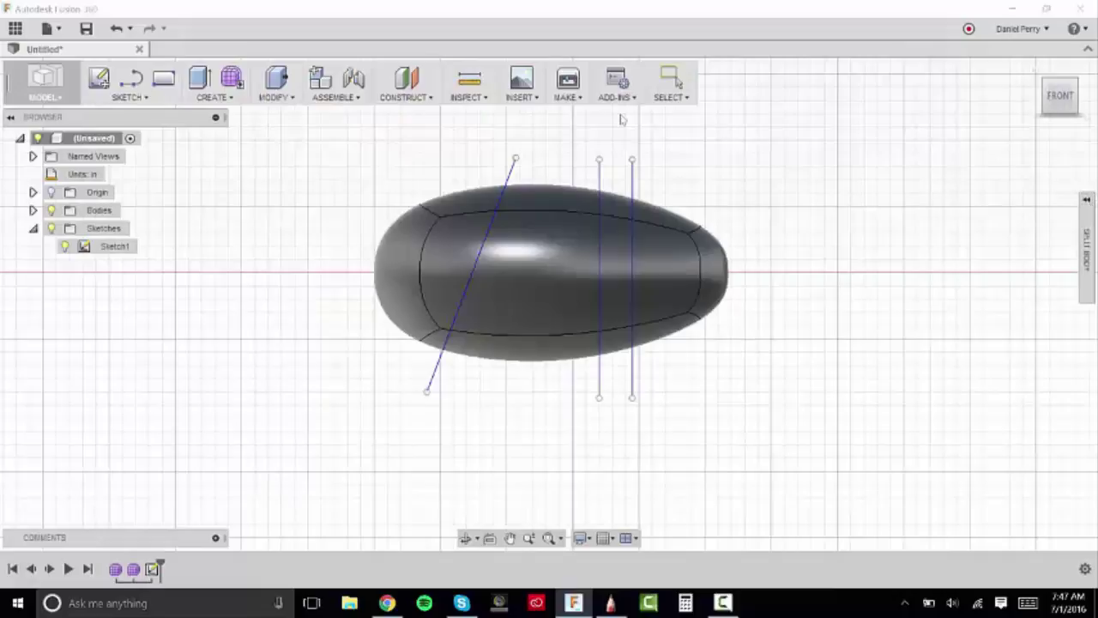
{"action": "left_click", "coordinate": [1086, 200]}
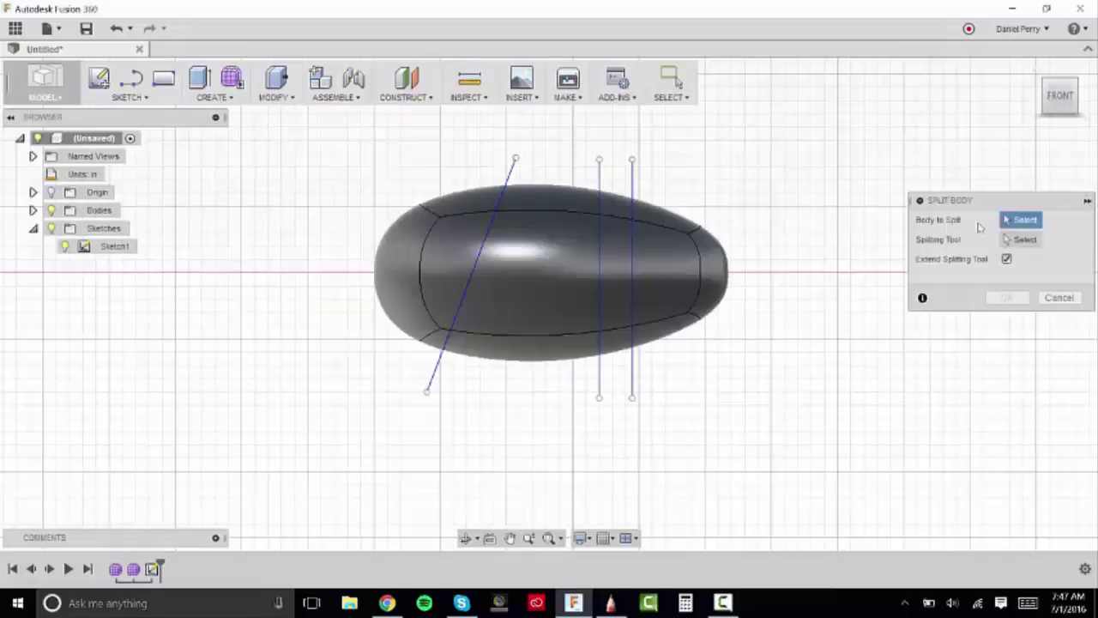
{"action": "left_click", "coordinate": [696, 279]}
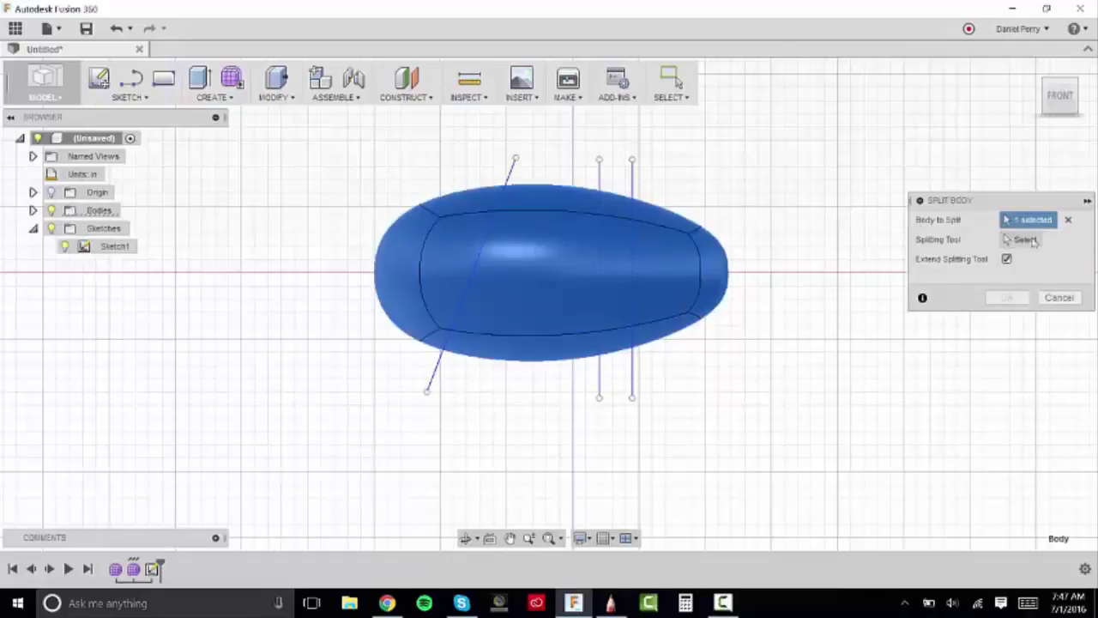
{"action": "left_click", "coordinate": [1033, 242]}
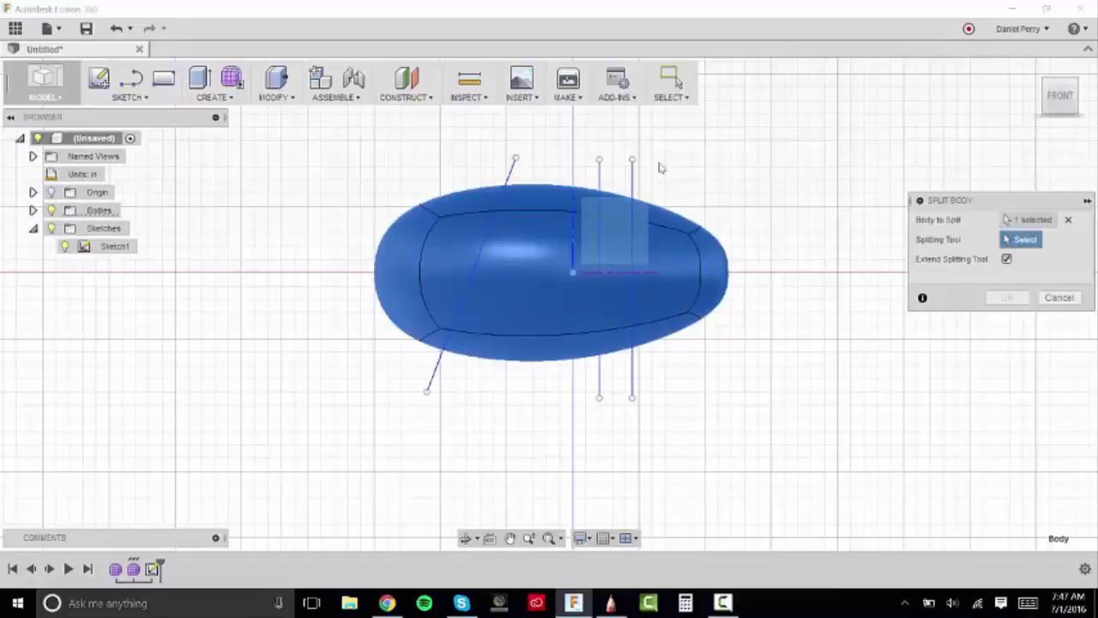
{"action": "left_click", "coordinate": [510, 174]}
{"action": "scroll", "coordinate": [692, 189], "scroll_direction": "down", "scroll_amount": 3}
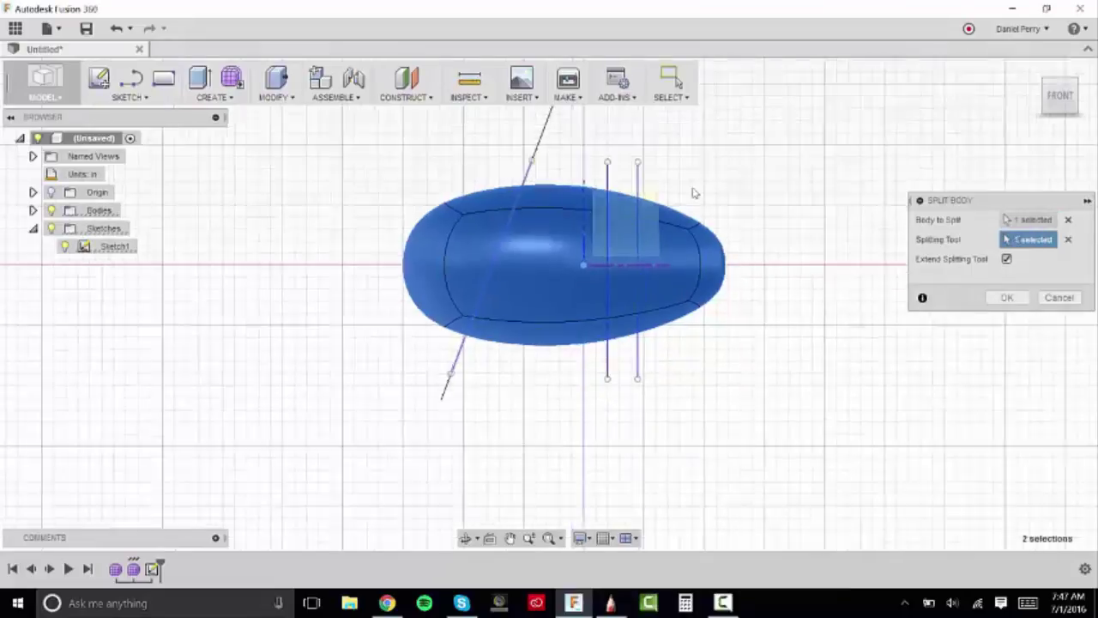
{"action": "left_click_drag", "start_coordinate": [1065, 101], "coordinate": [1088, 118]}
{"action": "scroll", "coordinate": [431, 187], "scroll_direction": "up", "scroll_amount": 3}
{"action": "middle_click_drag", "start_coordinate": [431, 186], "coordinate": [520, 253]}
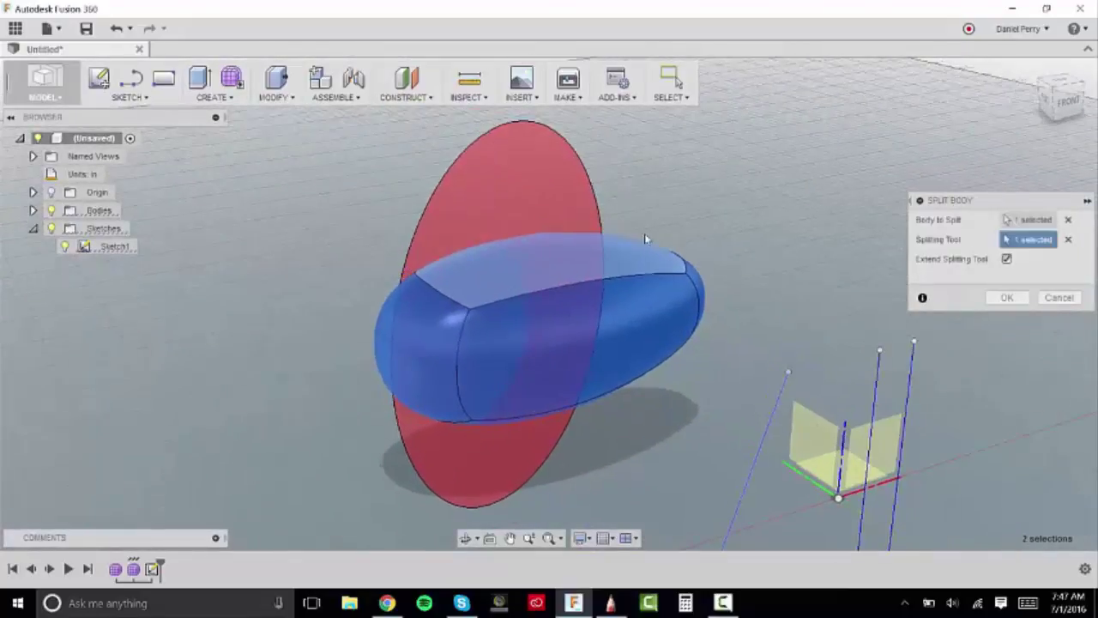
Expand the list of bodies, then hide and show Body2 to inspect the cut face.
{"action": "left_click", "coordinate": [33, 211]}
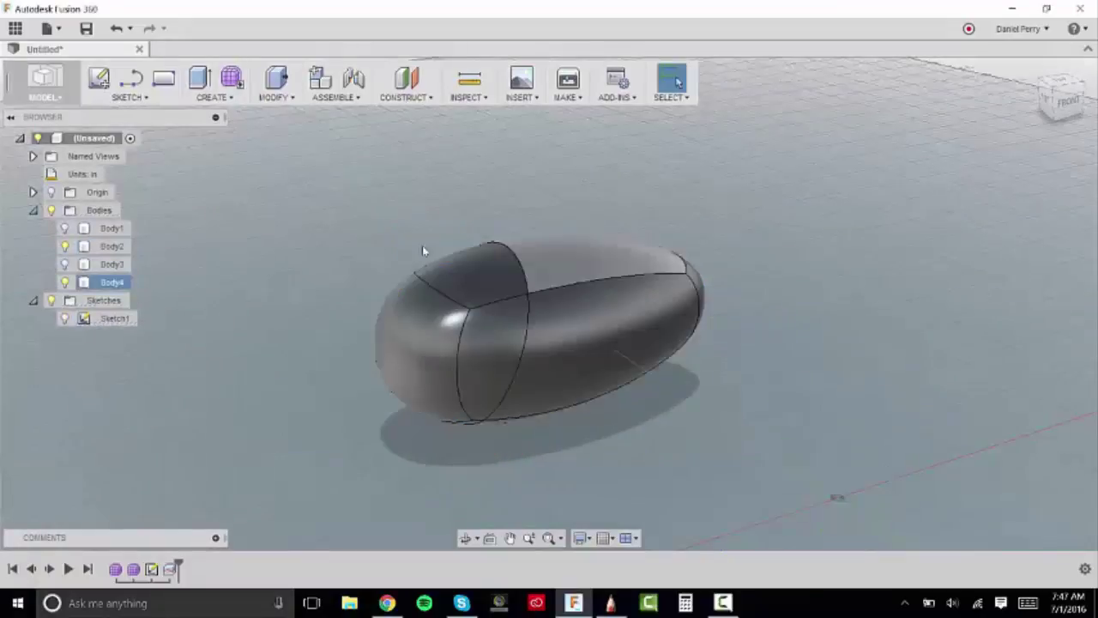
{"action": "left_click", "coordinate": [64, 246]}
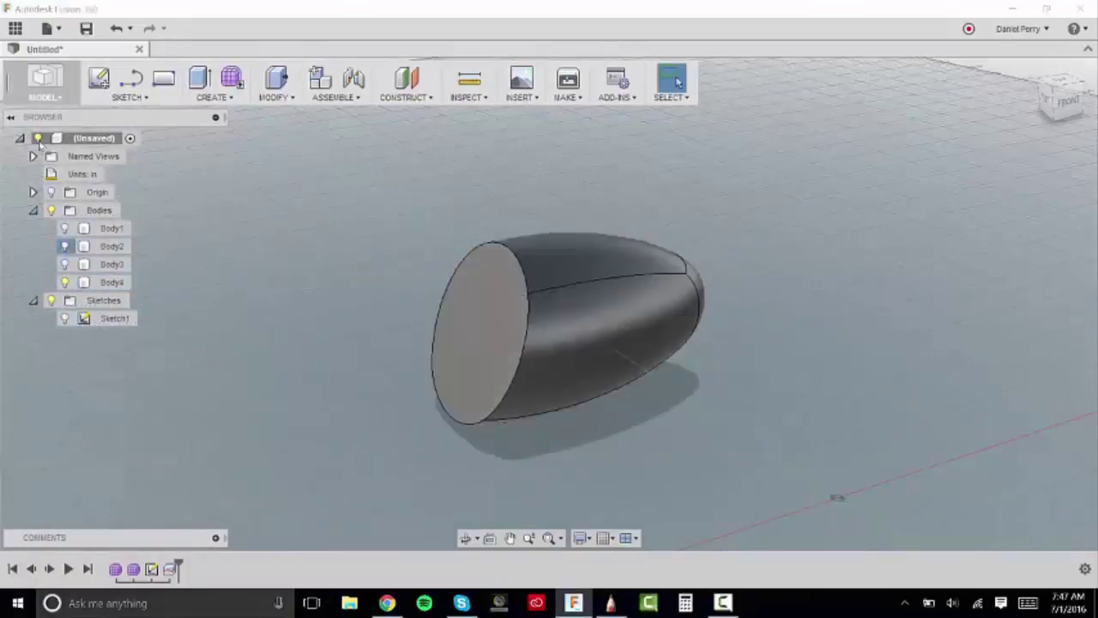
{"action": "left_click", "coordinate": [65, 248]}
Move Body2, the blunt end piece, along the X axis away from the rest of the egg-shaped form.
{"action": "scroll", "coordinate": [463, 283], "scroll_direction": "down", "scroll_amount": 2}
{"action": "middle_click_drag", "start_coordinate": [463, 283], "coordinate": [395, 305]}
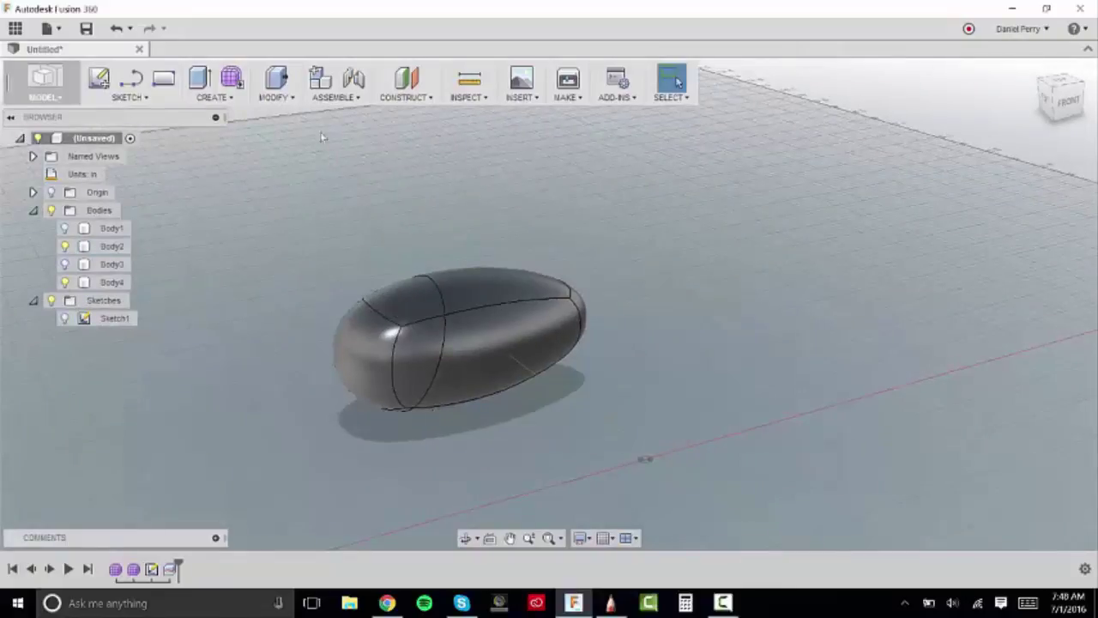
{"action": "left_click", "coordinate": [1066, 101]}
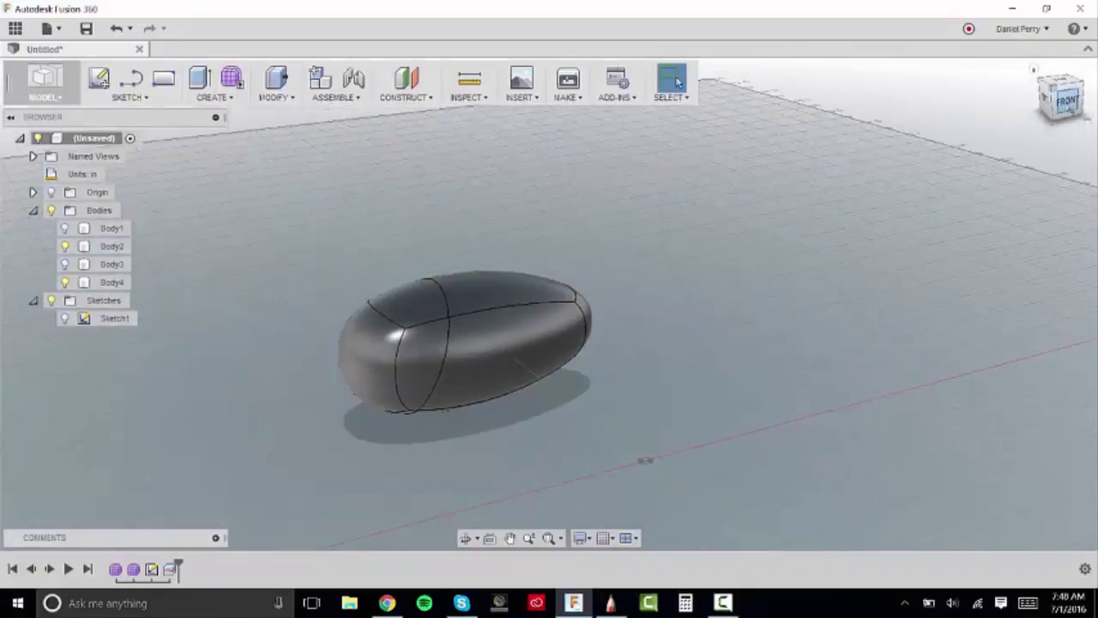
{"action": "left_click", "coordinate": [112, 246]}
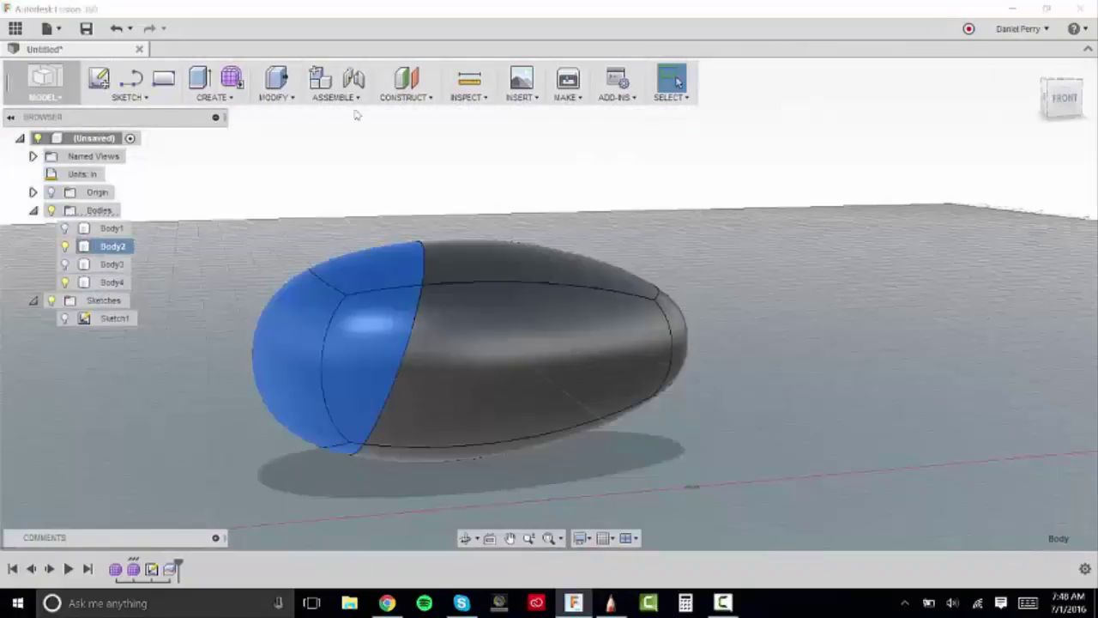
{"action": "key", "text": "m"}
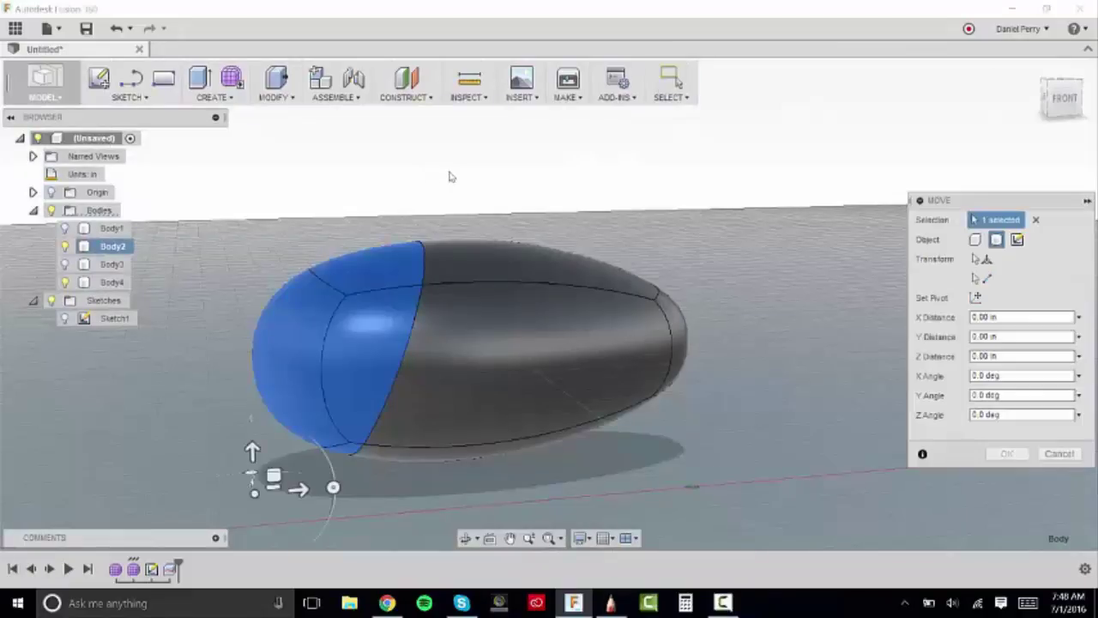
{"action": "scroll", "coordinate": [448, 176], "scroll_direction": "down", "scroll_amount": 2}
{"action": "middle_click_drag", "start_coordinate": [448, 177], "coordinate": [540, 190]}
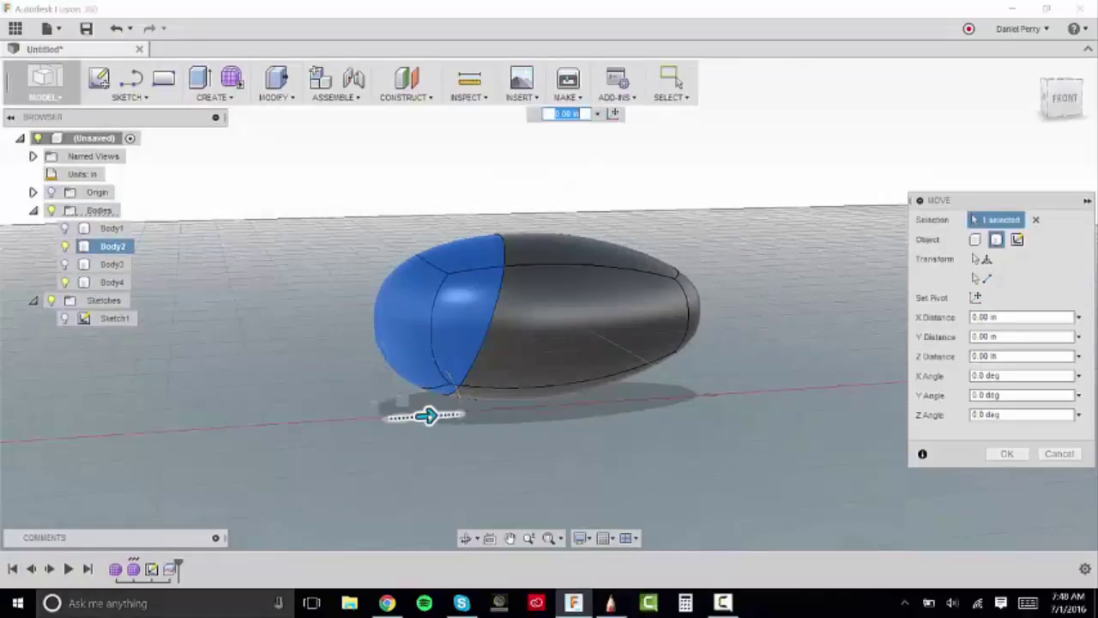
{"action": "left_click_drag", "start_coordinate": [427, 416], "coordinate": [272, 426]}
{"action": "left_click", "coordinate": [1006, 454]}
{"action": "mouse_move", "coordinate": [858, 386]}
{"action": "middle_mouse_down", "text": "shift"}
{"action": "mouse_move", "coordinate": [755, 420]}
{"action": "mouse_move", "coordinate": [686, 416]}
{"action": "mouse_move", "coordinate": [747, 414]}
{"action": "middle_mouse_up", "text": "shift"}
{"action": "middle_click_drag", "start_coordinate": [789, 443], "coordinate": [469, 332], "text": "shift"}
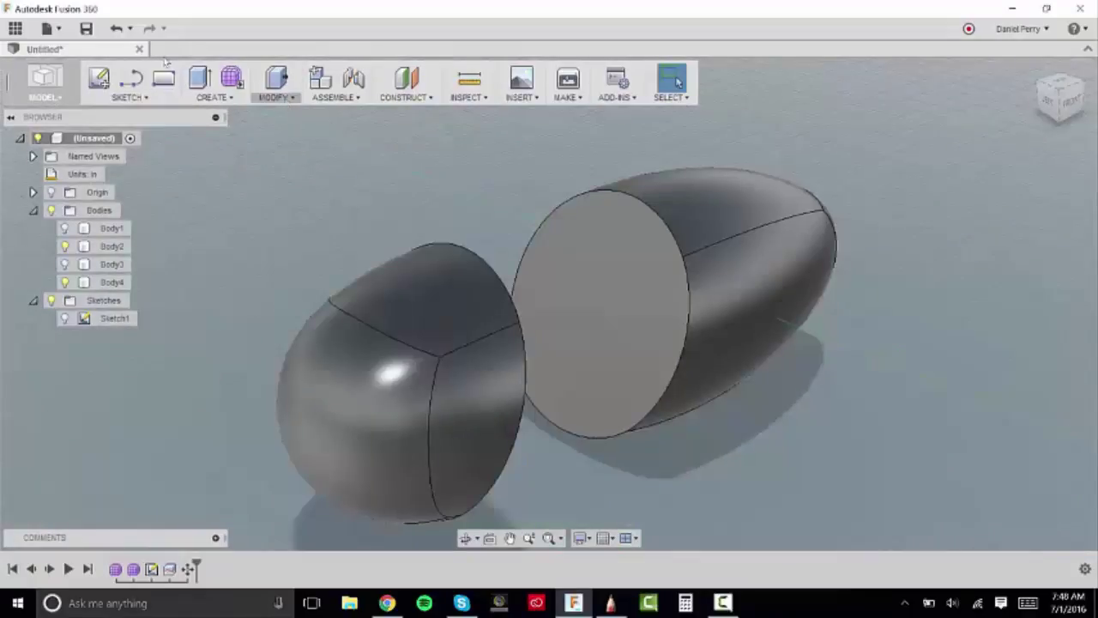
Shell Body4, the longer egg piece, by removing its flat cut face with an inside thickness of 0.0625 in.
{"action": "left_click", "coordinate": [275, 96]}
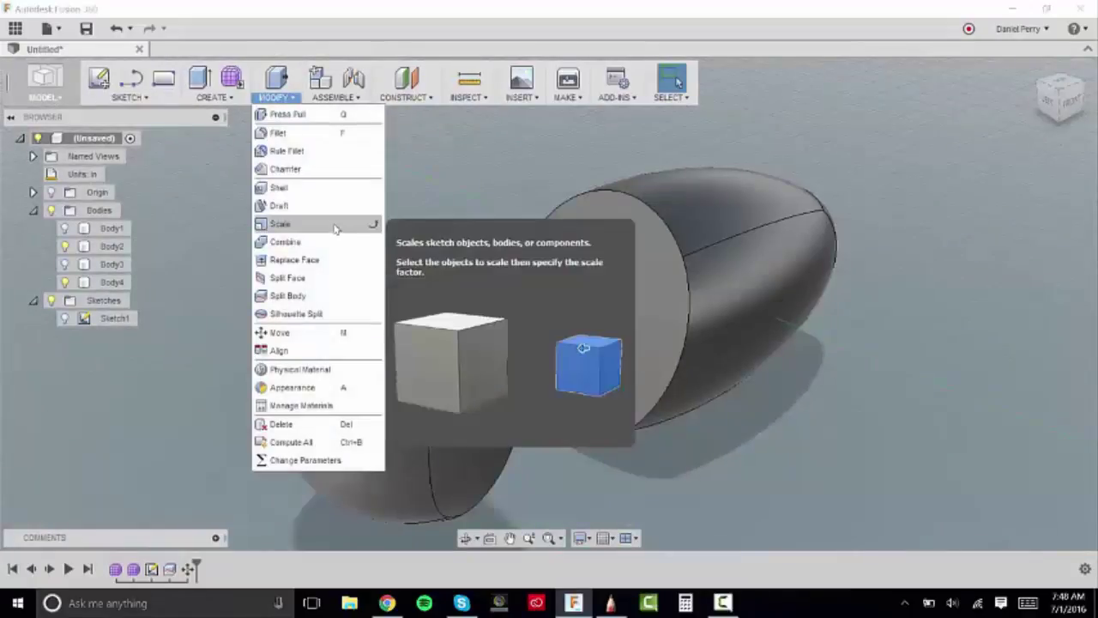
{"action": "left_click", "coordinate": [309, 187]}
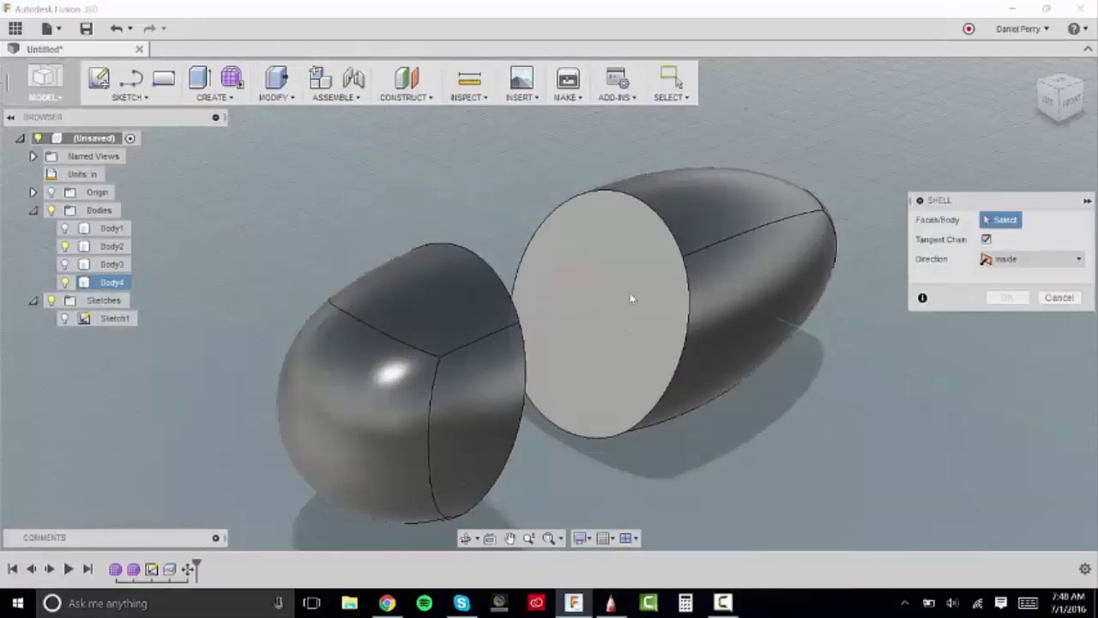
{"action": "left_click", "coordinate": [611, 316]}
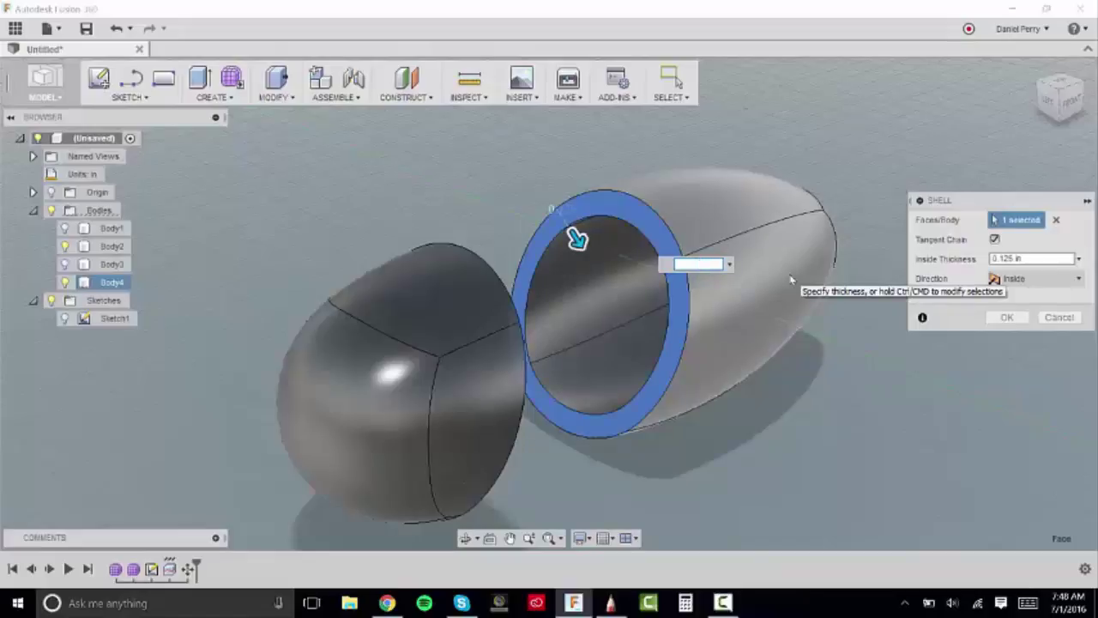
{"action": "type", "text": ".0625"}
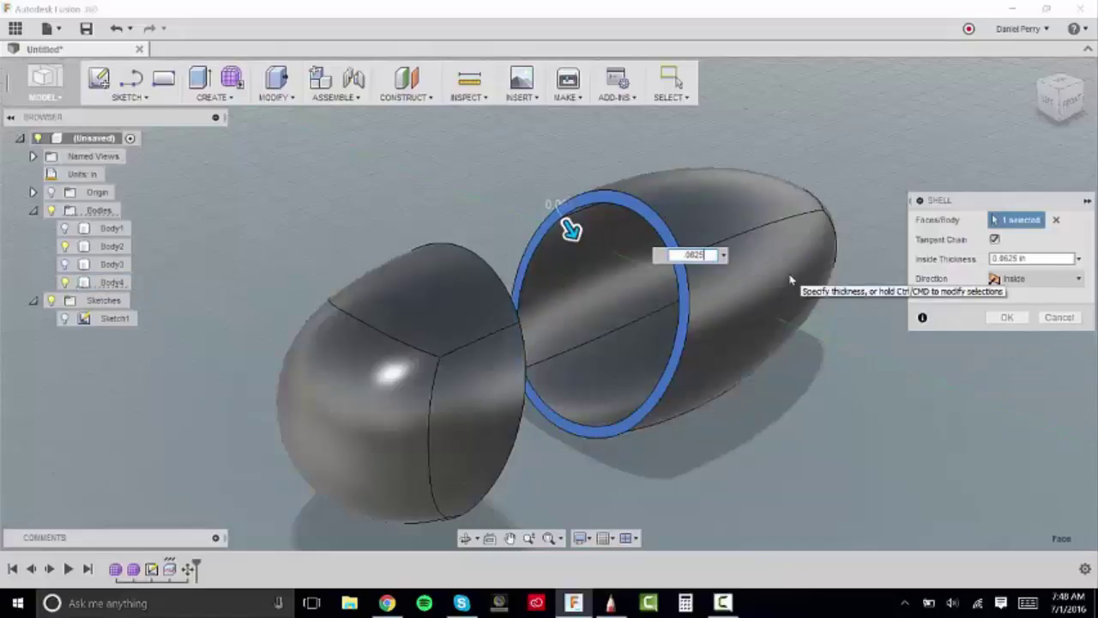
{"action": "key", "text": "Return"}
Shell Body2, the separated blunt end piece, by removing its flat cut face with an inside thickness of 0.0625 in.
{"action": "mouse_move", "coordinate": [1054, 103]}
{"action": "left_mouse_down"}
{"action": "mouse_move", "coordinate": [1074, 83]}
{"action": "mouse_move", "coordinate": [1088, 105]}
{"action": "mouse_move", "coordinate": [1051, 98]}
{"action": "mouse_move", "coordinate": [1040, 108]}
{"action": "mouse_move", "coordinate": [1057, 105]}
{"action": "mouse_move", "coordinate": [1041, 85]}
{"action": "left_mouse_up"}
{"action": "middle_click_drag", "start_coordinate": [883, 254], "coordinate": [872, 246]}
{"action": "right_click", "coordinate": [651, 226]}
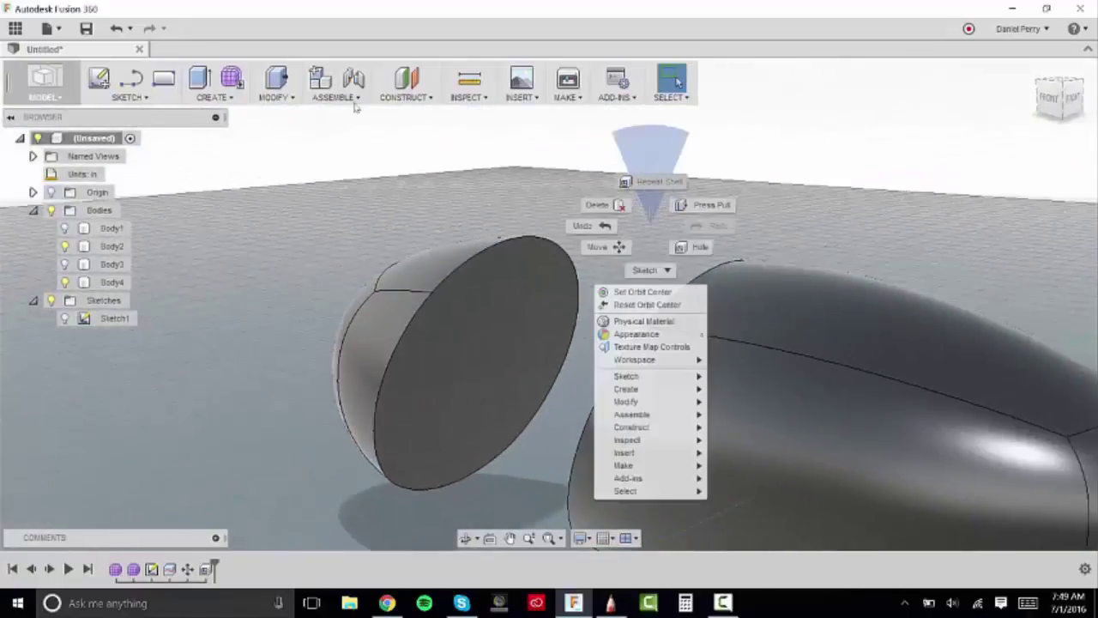
{"action": "left_click", "coordinate": [652, 182]}
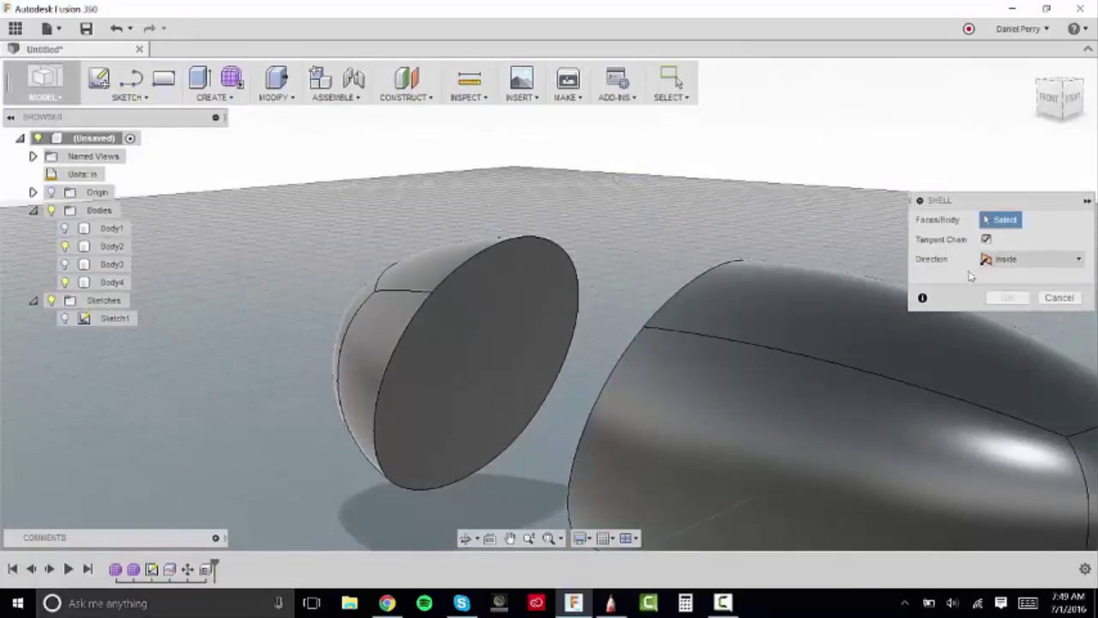
{"action": "left_click", "coordinate": [515, 317]}
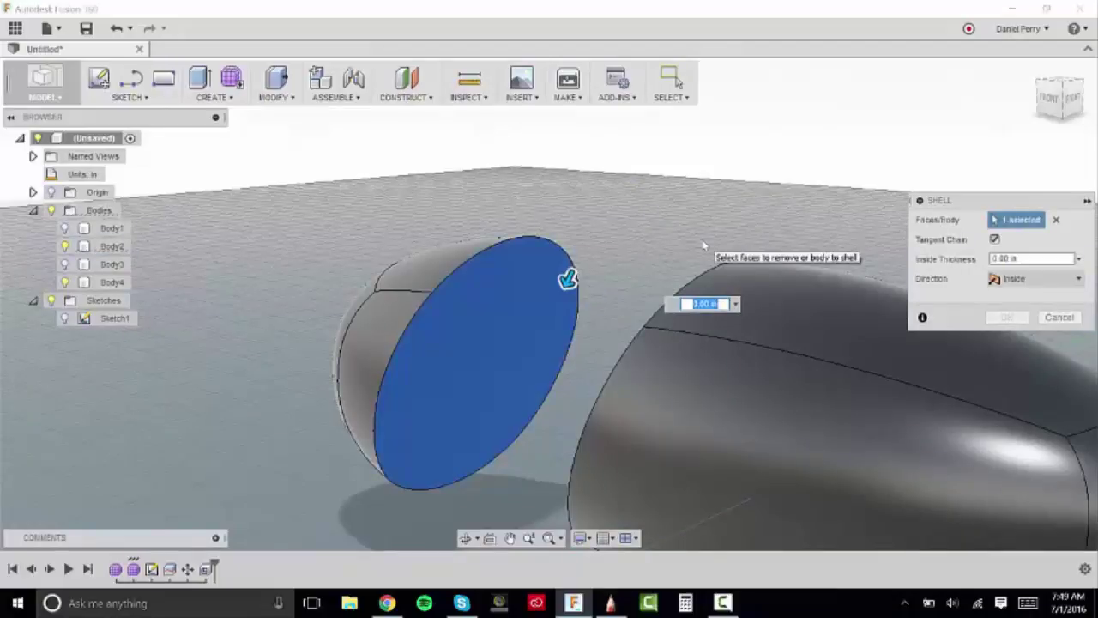
{"action": "type", "text": ".0625"}
{"action": "key", "text": "Return"}
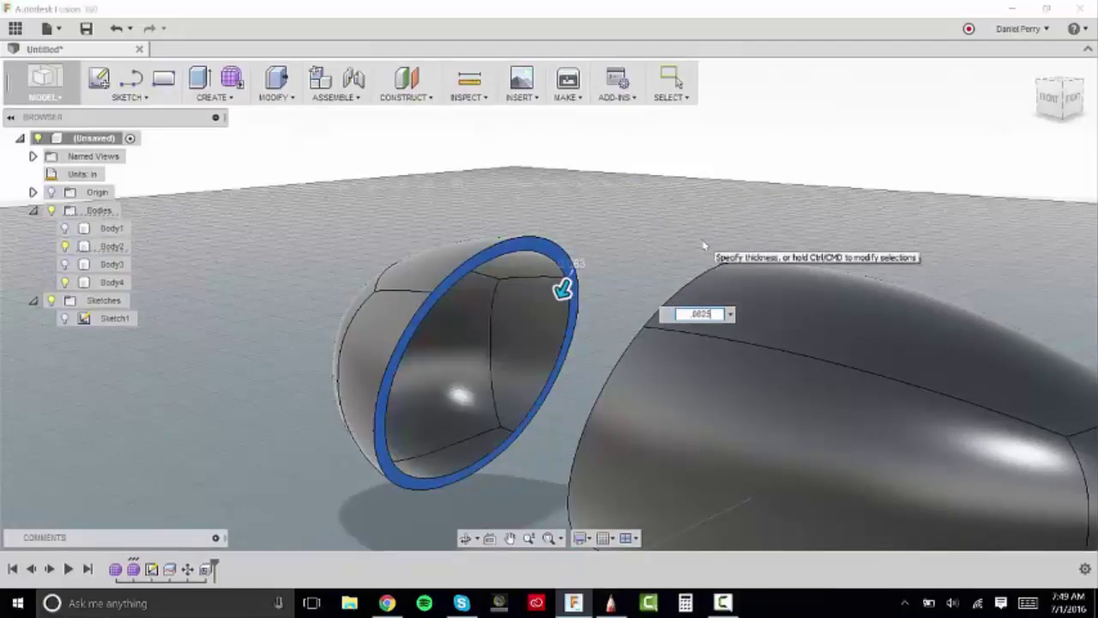
Start a new sketch on the vertical origin plane facing the right view, looking at the egg end-on.
{"action": "scroll", "coordinate": [694, 244], "scroll_direction": "down", "scroll_amount": 3}
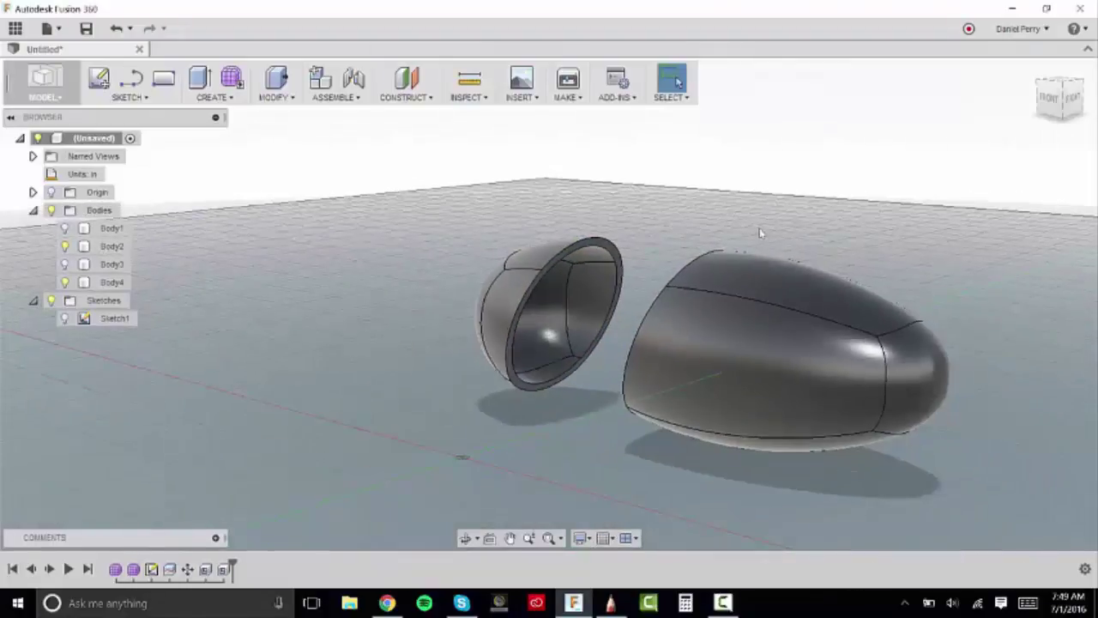
{"action": "left_click", "coordinate": [1075, 100]}
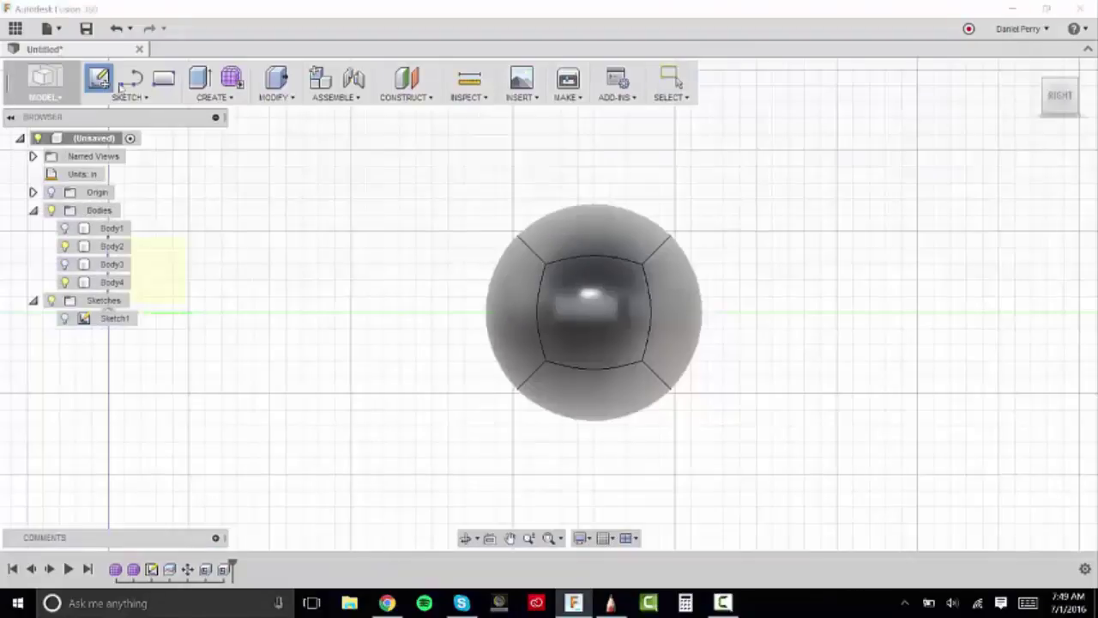
{"action": "left_click", "coordinate": [157, 270]}
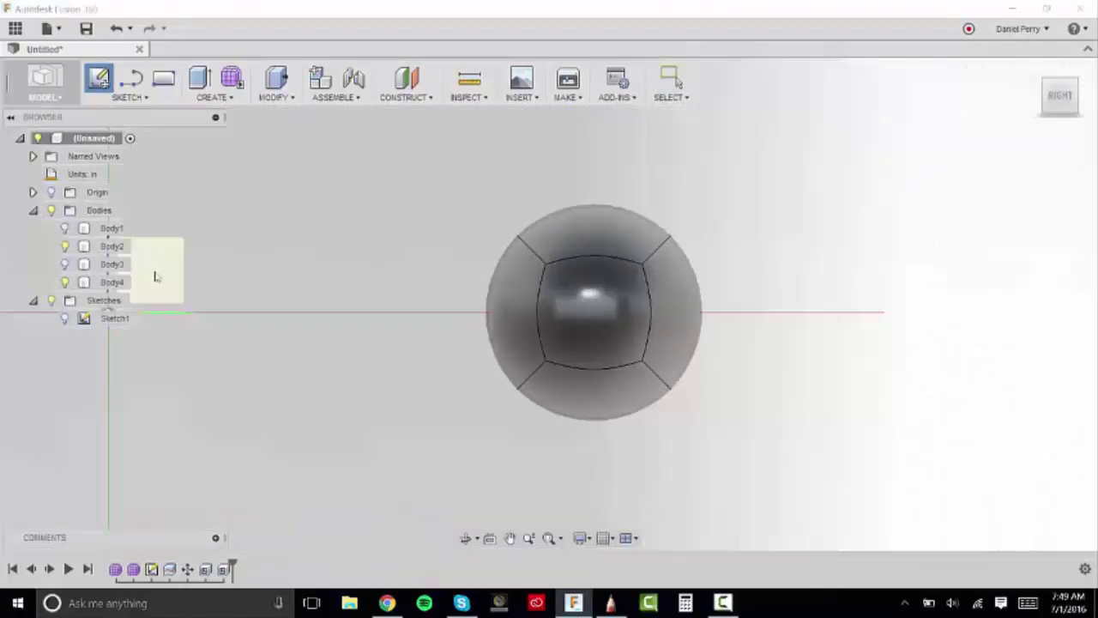
{"action": "left_click", "coordinate": [162, 256]}
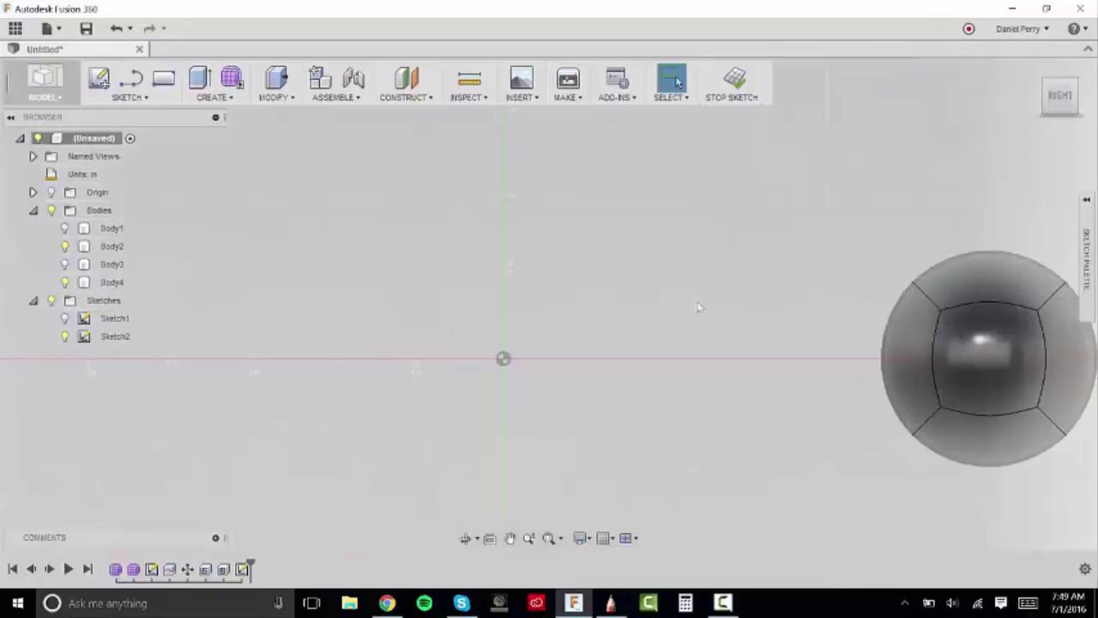
{"action": "middle_click_drag", "start_coordinate": [764, 308], "coordinate": [398, 253]}
{"action": "scroll", "coordinate": [535, 248], "scroll_direction": "up", "scroll_amount": 2}
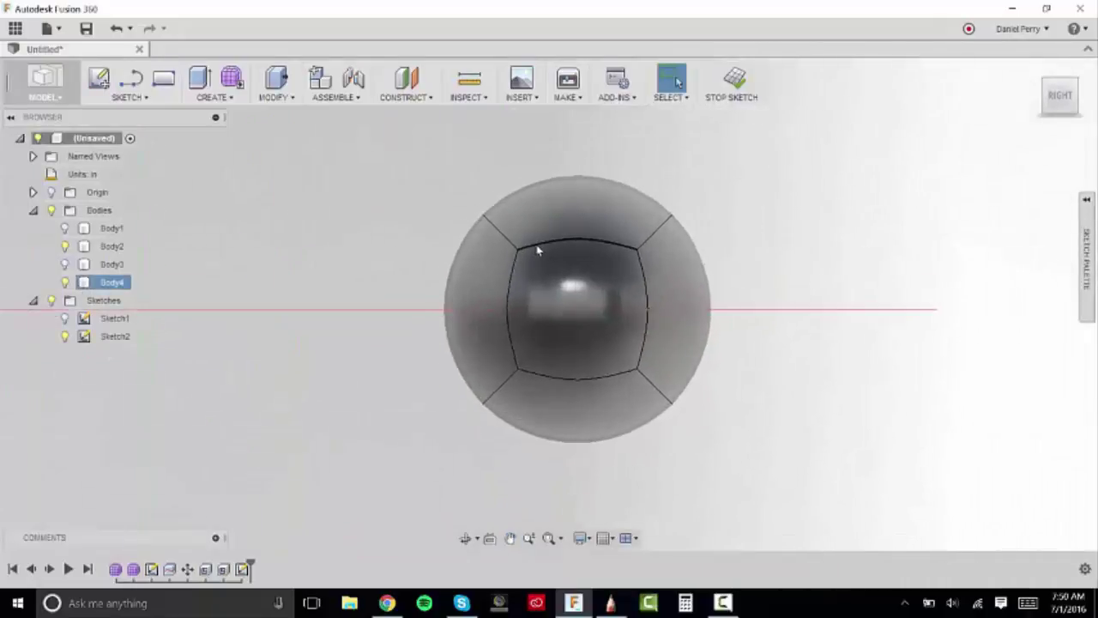
{"action": "scroll", "coordinate": [644, 320], "scroll_direction": "down", "scroll_amount": 1}
Sketch a circle with a diameter of 0.125 in at the centre of the egg's round end-on outline.
{"action": "key", "text": "c"}
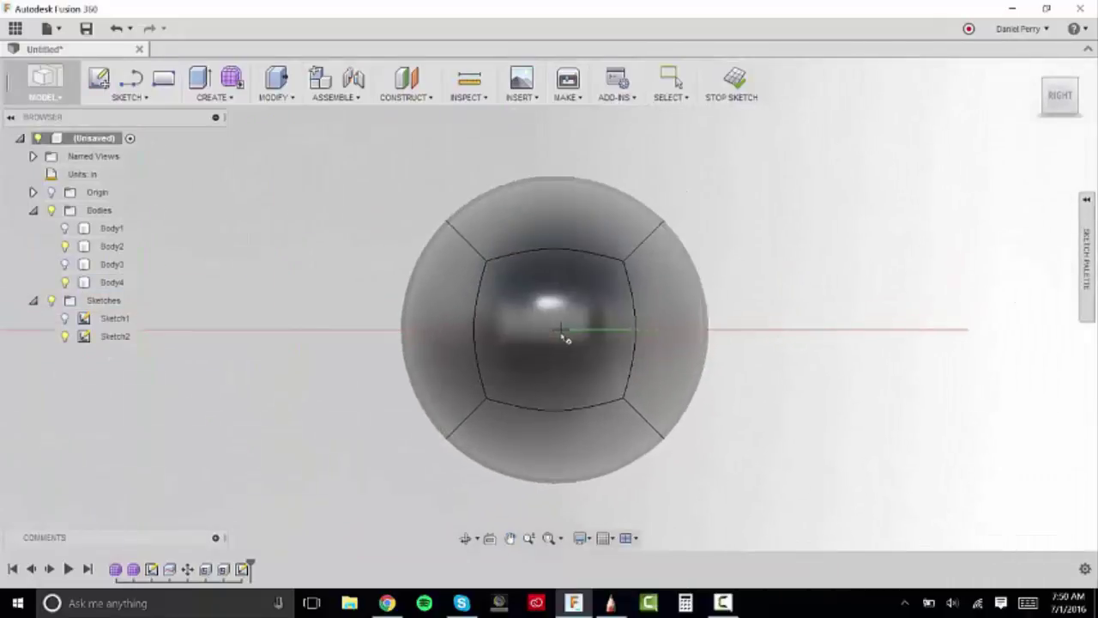
{"action": "left_click", "coordinate": [554, 328]}
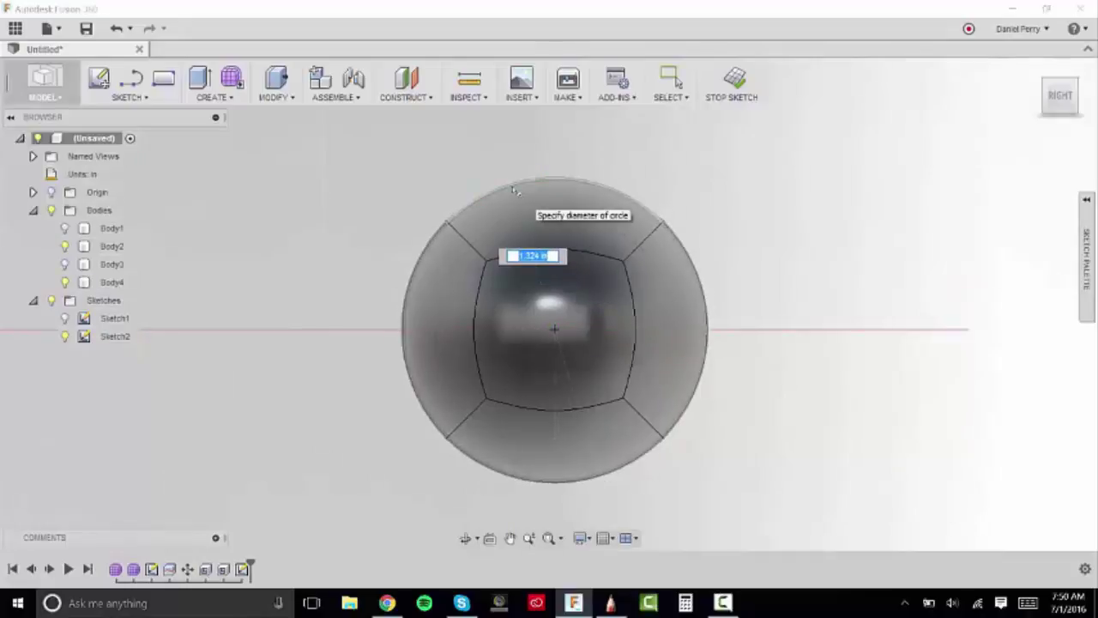
{"action": "scroll", "coordinate": [514, 188], "scroll_direction": "up", "scroll_amount": 2}
{"action": "scroll", "coordinate": [510, 188], "scroll_direction": "down", "scroll_amount": 1}
{"action": "scroll", "coordinate": [559, 373], "scroll_direction": "up", "scroll_amount": 3}
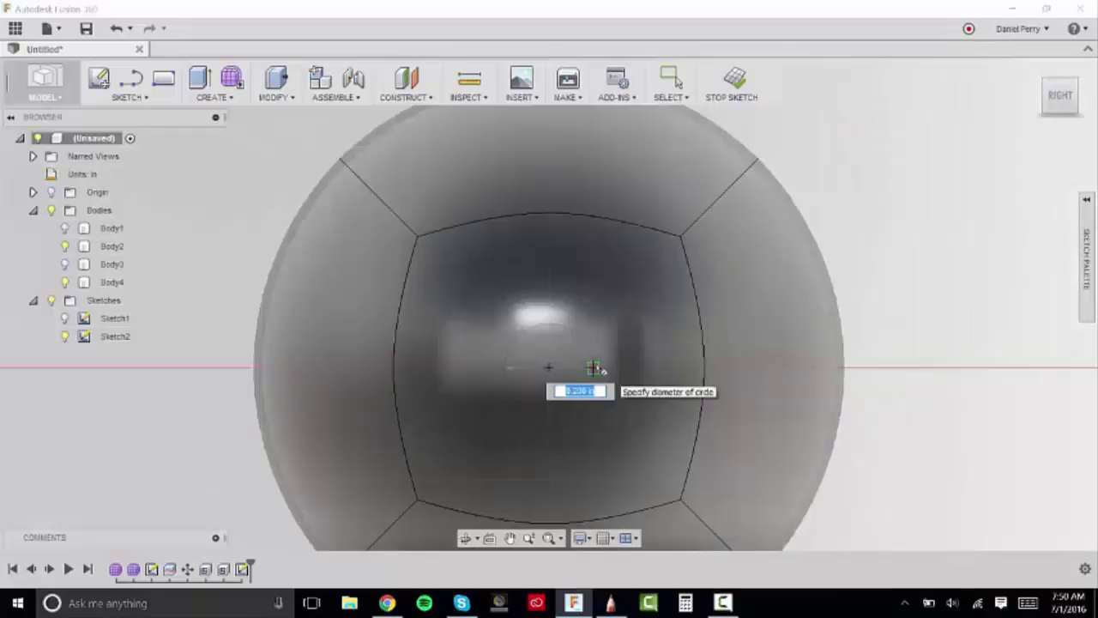
{"action": "type", "text": ".125"}
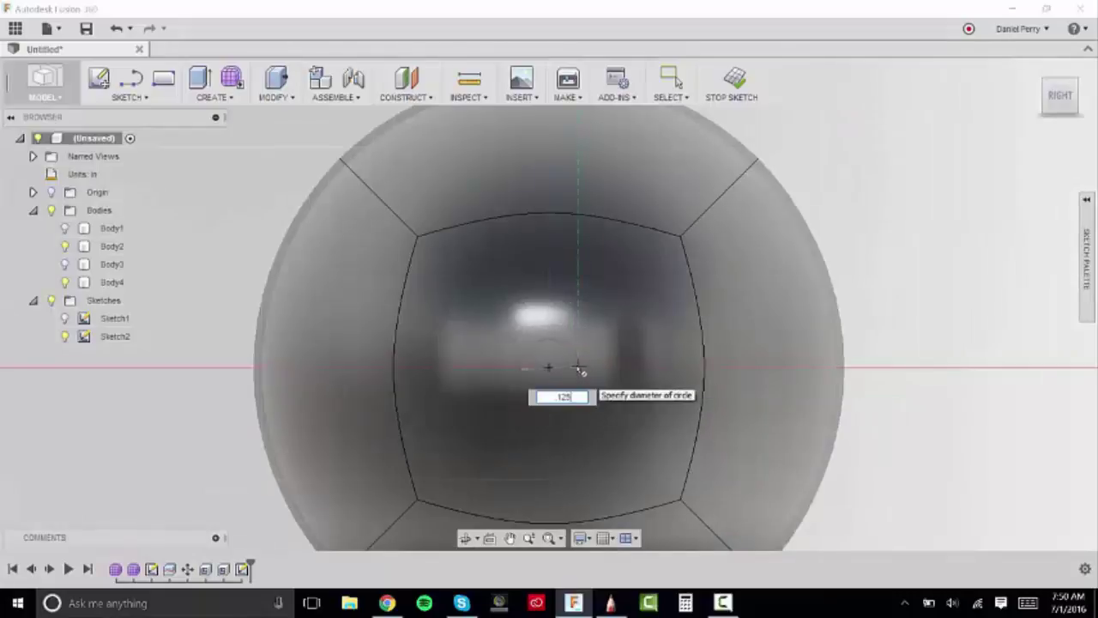
{"action": "key", "text": "Return"}
{"action": "key", "text": "Escape"}
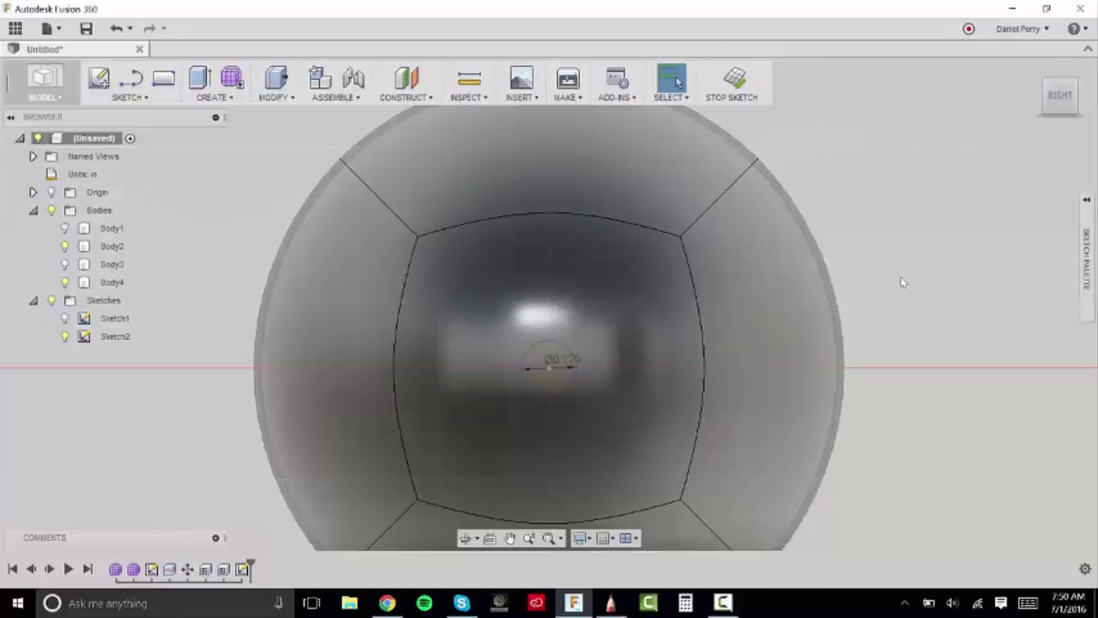
Offset the 0.125 in circle outward by 0.0625 in and finish the sketch.
{"action": "key", "text": "o"}
{"action": "left_click", "coordinate": [896, 268]}
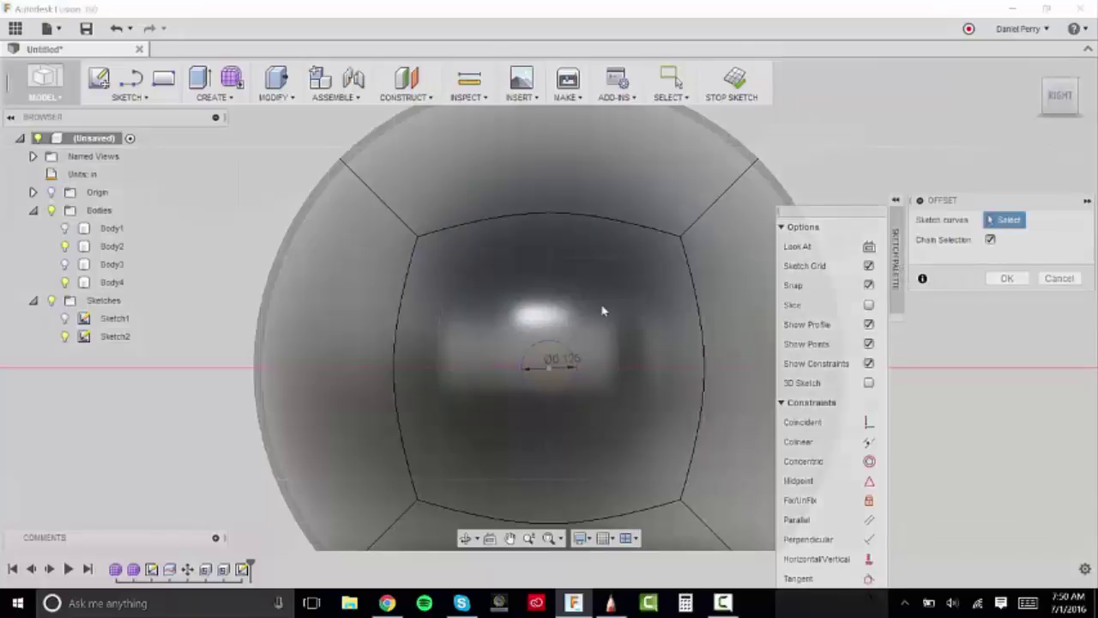
{"action": "left_click", "coordinate": [560, 345]}
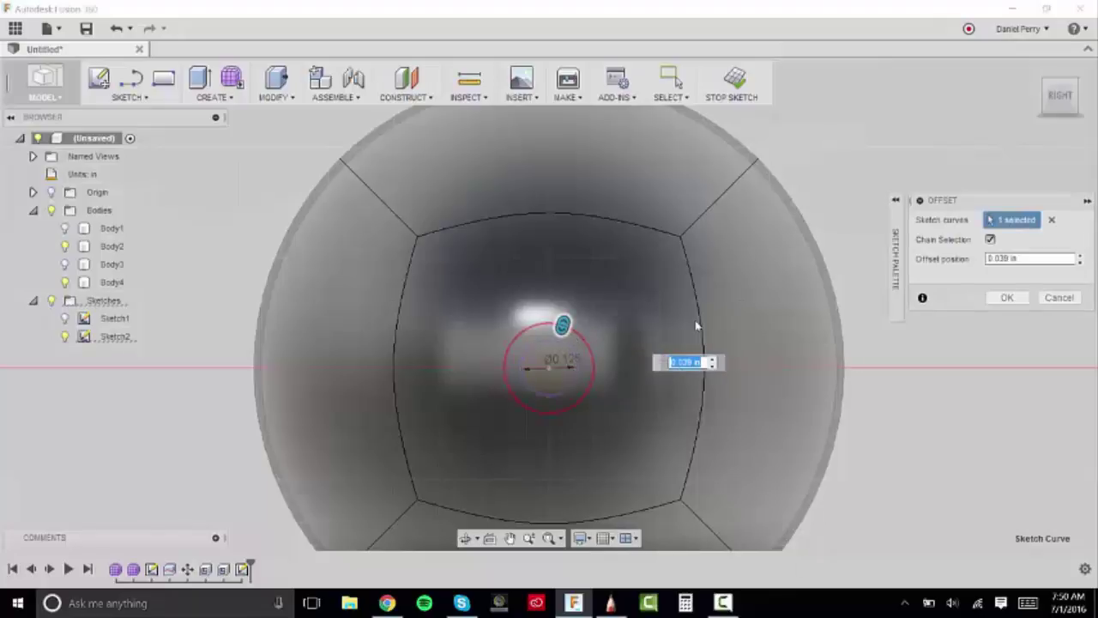
{"action": "type", "text": "0.0625"}
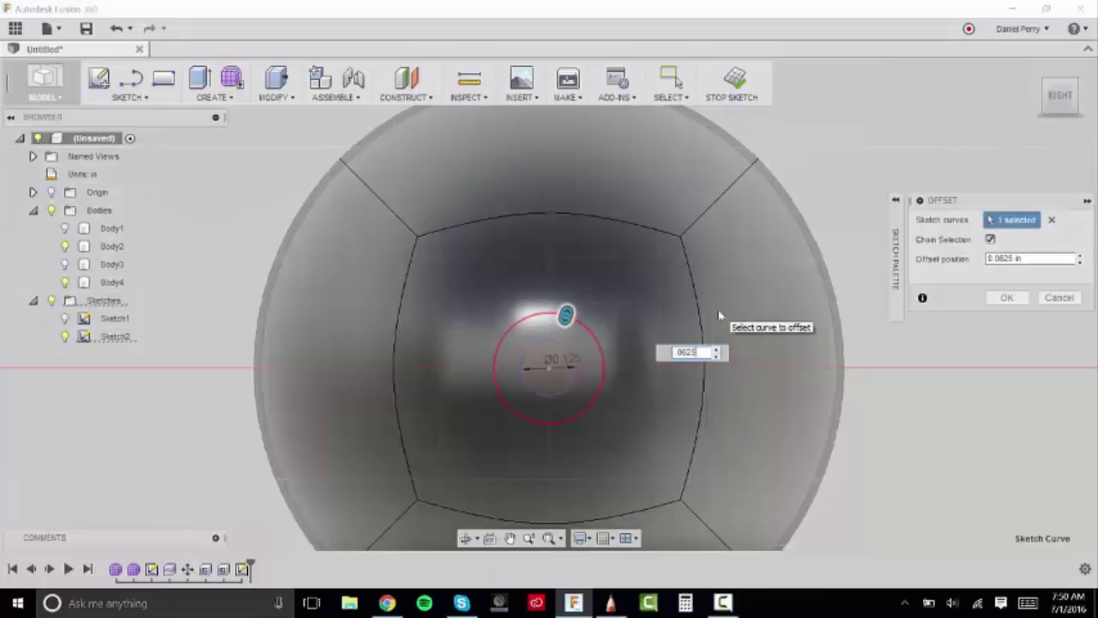
{"action": "key", "text": "Return"}
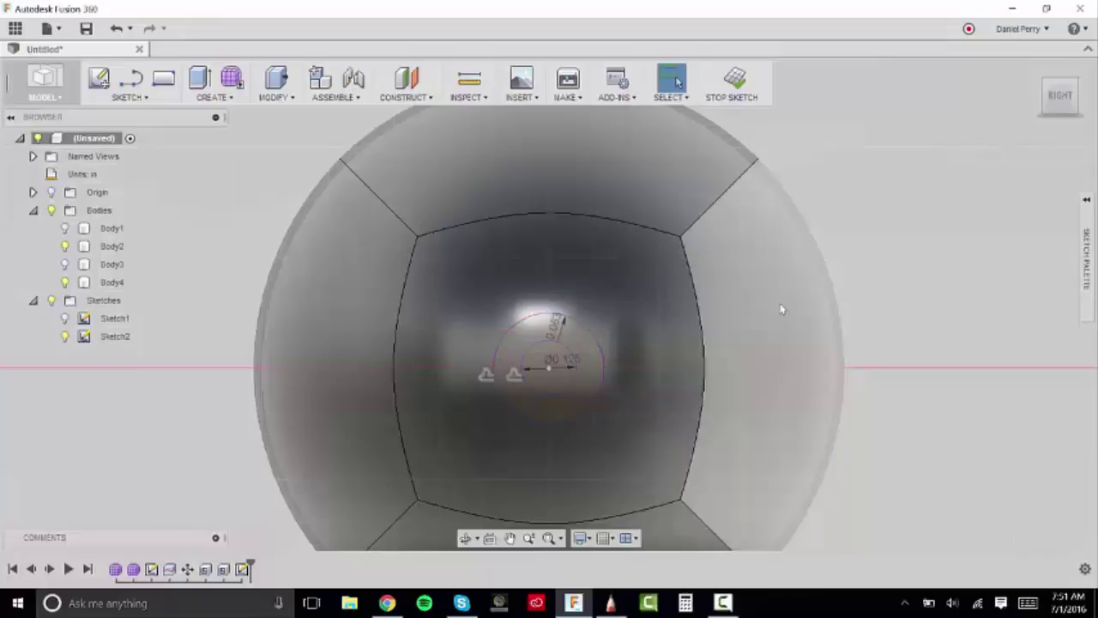
{"action": "scroll", "coordinate": [780, 303], "scroll_direction": "down", "scroll_amount": 2}
{"action": "mouse_move", "coordinate": [1067, 96]}
{"action": "left_mouse_down"}
{"action": "mouse_move", "coordinate": [1078, 119]}
{"action": "mouse_move", "coordinate": [1092, 121]}
{"action": "mouse_move", "coordinate": [1087, 111]}
{"action": "left_mouse_up"}
{"action": "scroll", "coordinate": [909, 161], "scroll_direction": "down", "scroll_amount": 2}
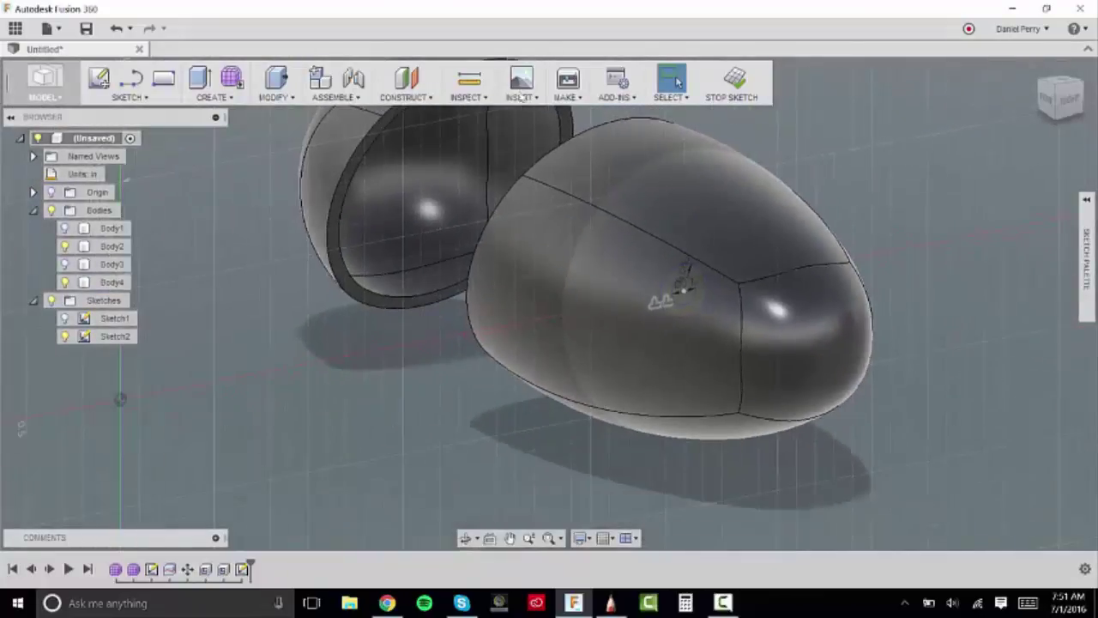
{"action": "middle_click_drag", "start_coordinate": [909, 161], "coordinate": [860, 154]}
{"action": "left_click", "coordinate": [726, 92]}
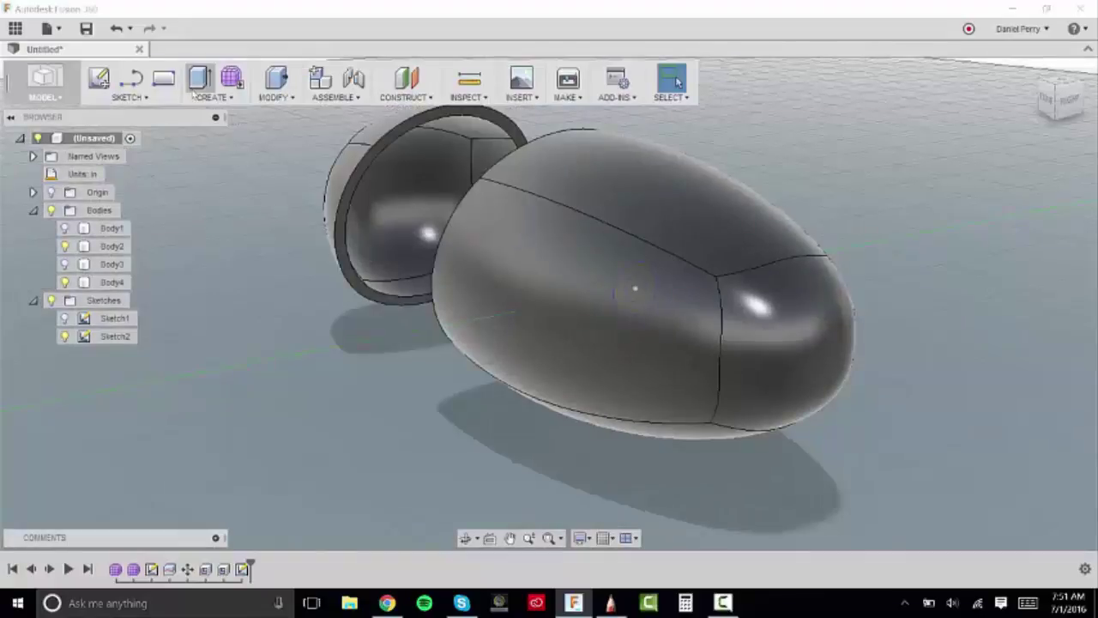
Split Body4 using the outer sketch circle as the splitting tool, with Extend Splitting Tool enabled.
{"action": "left_click", "coordinate": [275, 97]}
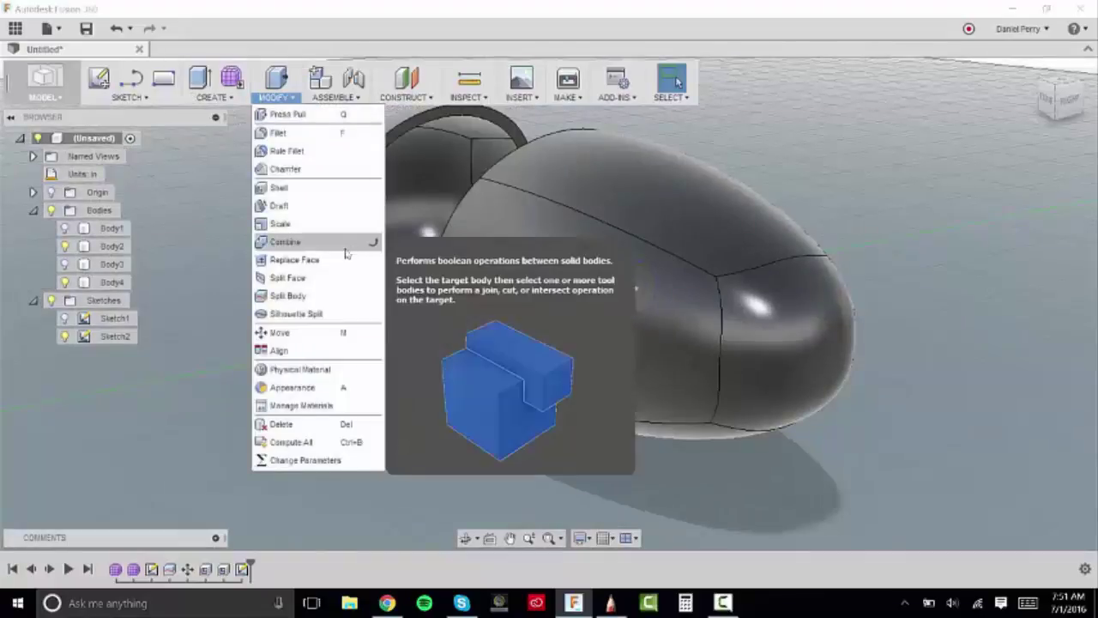
{"action": "left_click", "coordinate": [339, 295]}
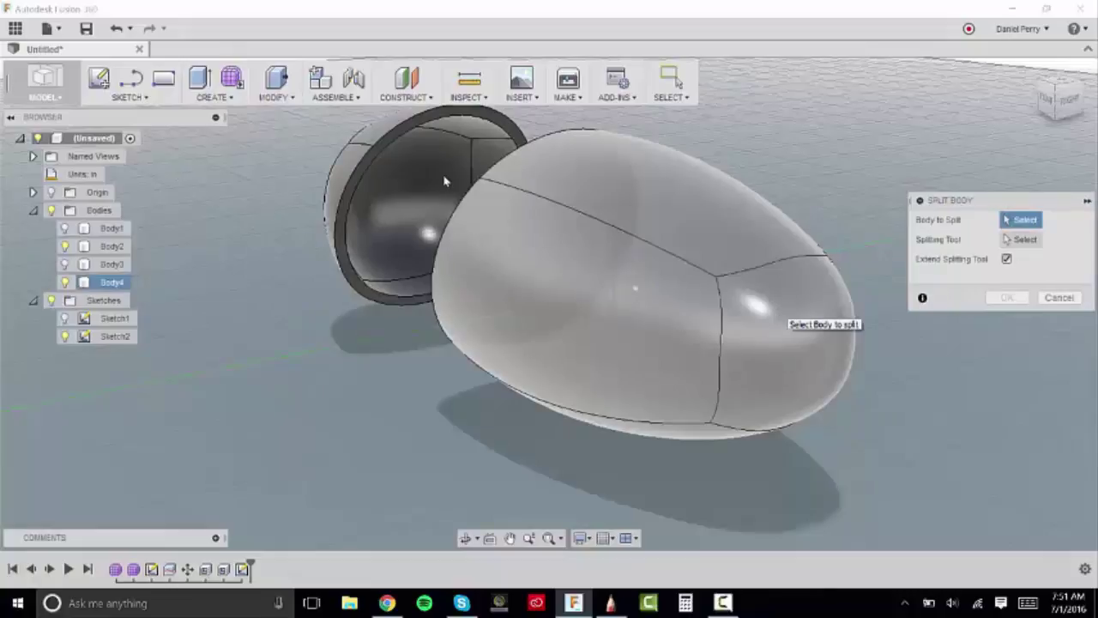
{"action": "left_click", "coordinate": [783, 315]}
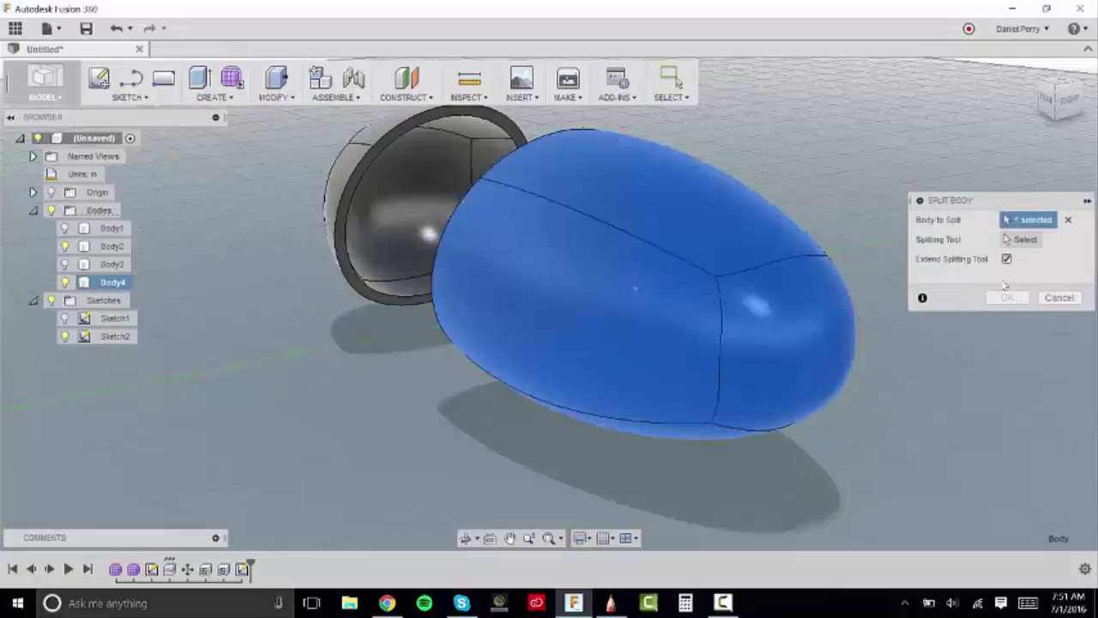
{"action": "left_click", "coordinate": [359, 158]}
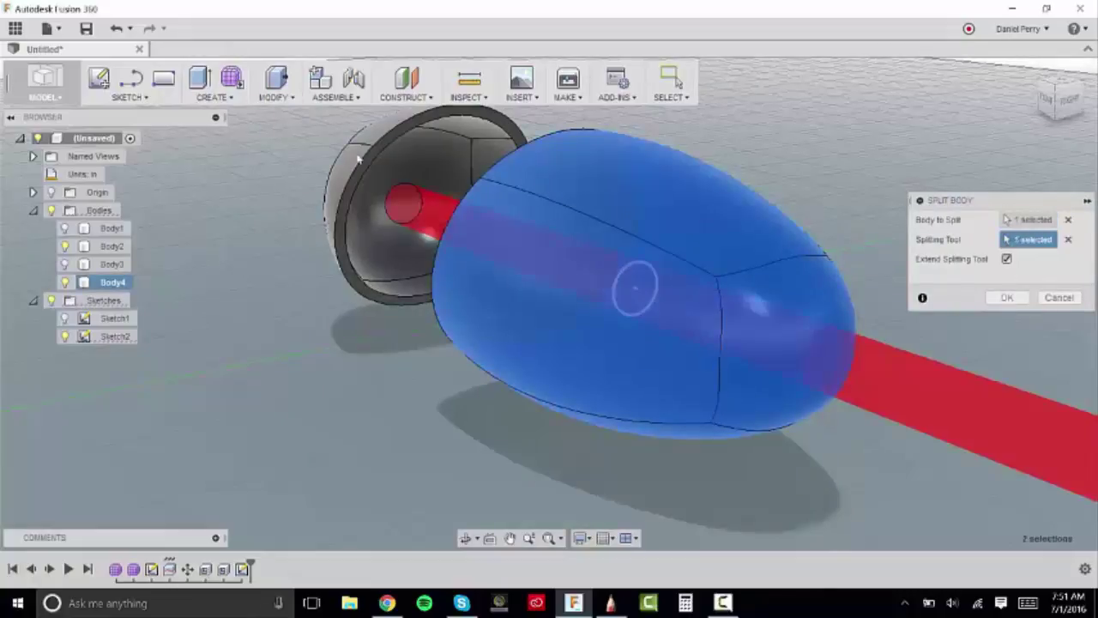
{"action": "scroll", "coordinate": [706, 287], "scroll_direction": "down", "scroll_amount": 2}
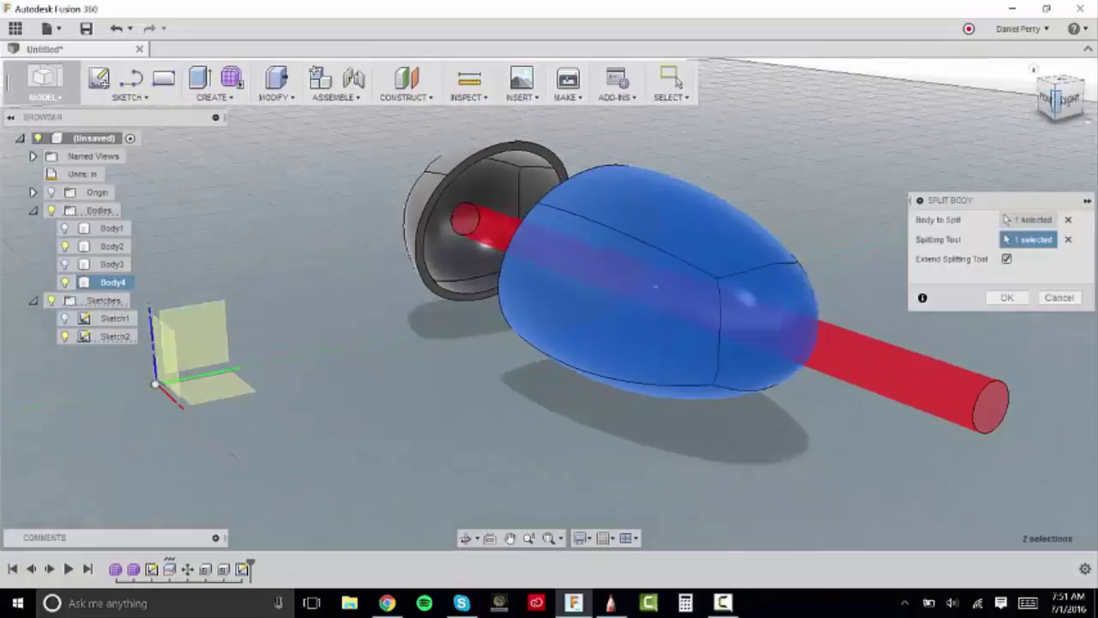
{"action": "mouse_move", "coordinate": [1056, 101]}
{"action": "left_mouse_down"}
{"action": "mouse_move", "coordinate": [1083, 111]}
{"action": "mouse_move", "coordinate": [1054, 101]}
{"action": "left_mouse_up"}
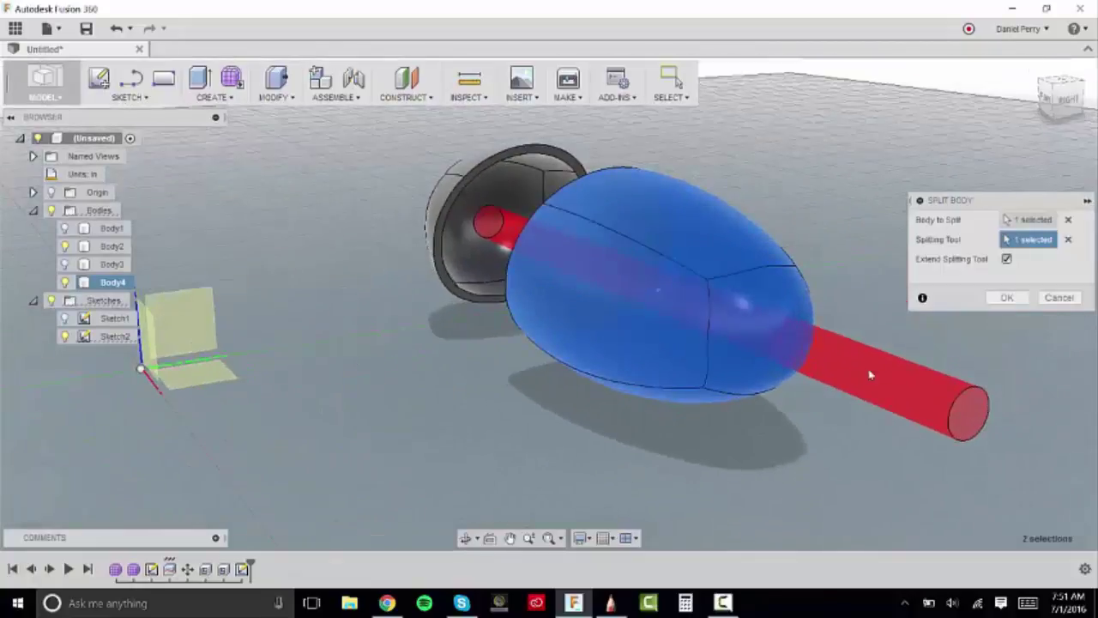
{"action": "left_click", "coordinate": [1008, 298]}
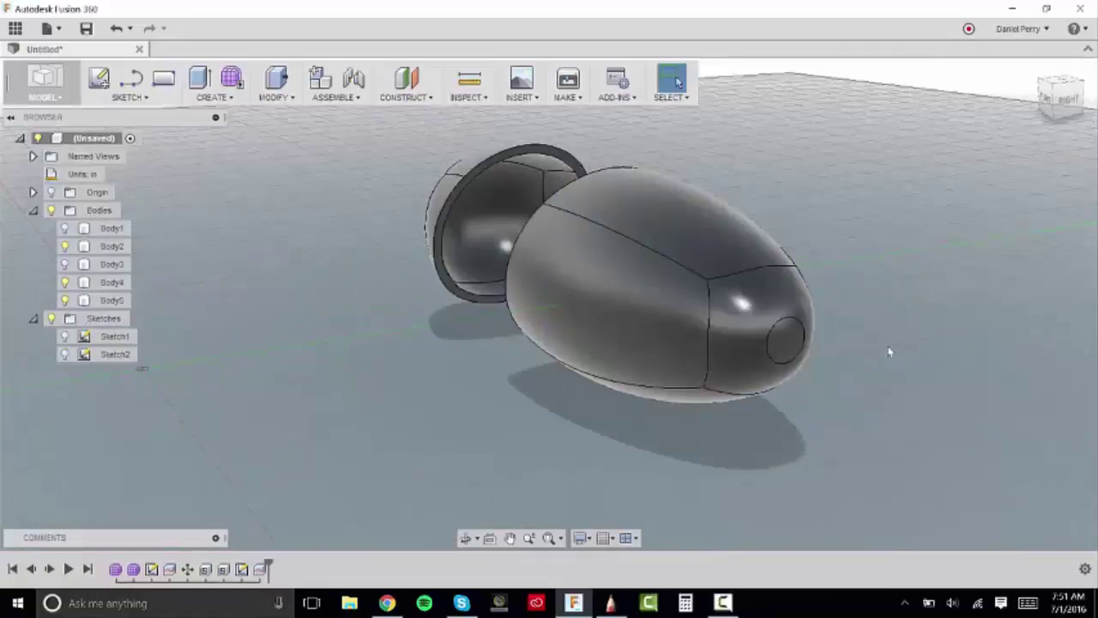
Split the round disc at the egg's tip (Body4) with the inner sketch circle as splitting tool, with Extend Splitting Tool enabled.
{"action": "scroll", "coordinate": [887, 346], "scroll_direction": "up", "scroll_amount": 5}
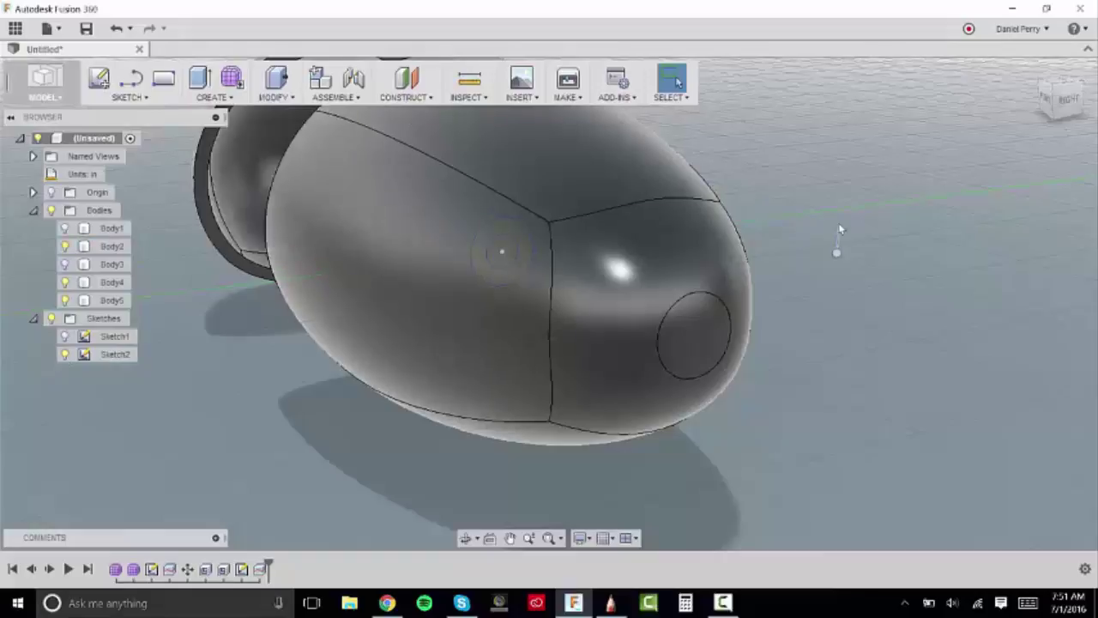
{"action": "right_click_drag", "start_coordinate": [840, 229], "coordinate": [843, 210]}
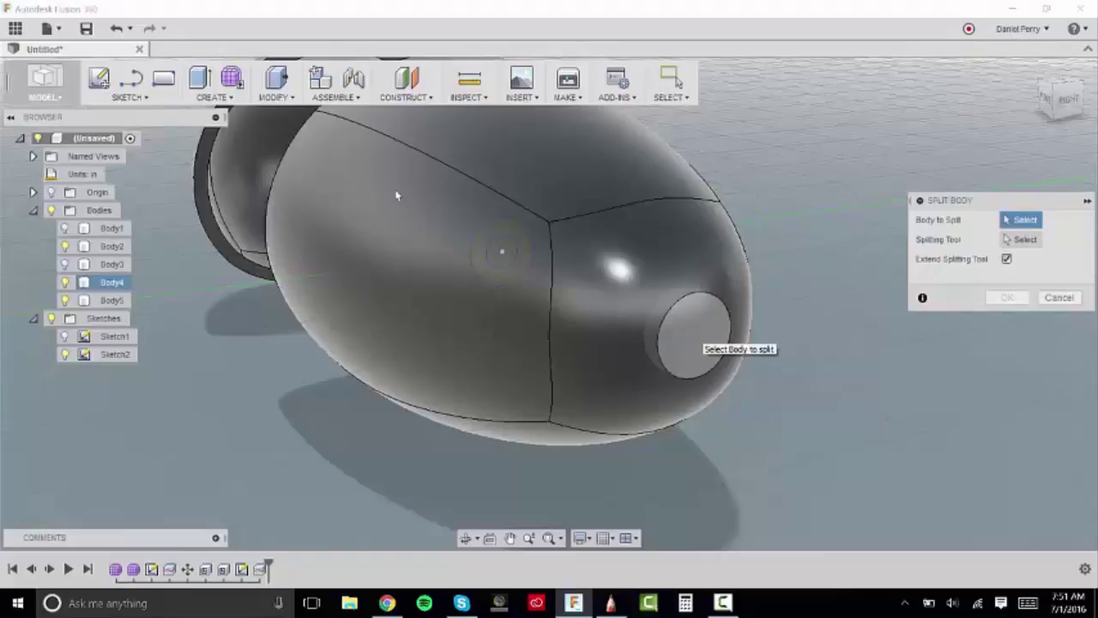
{"action": "left_click", "coordinate": [691, 338]}
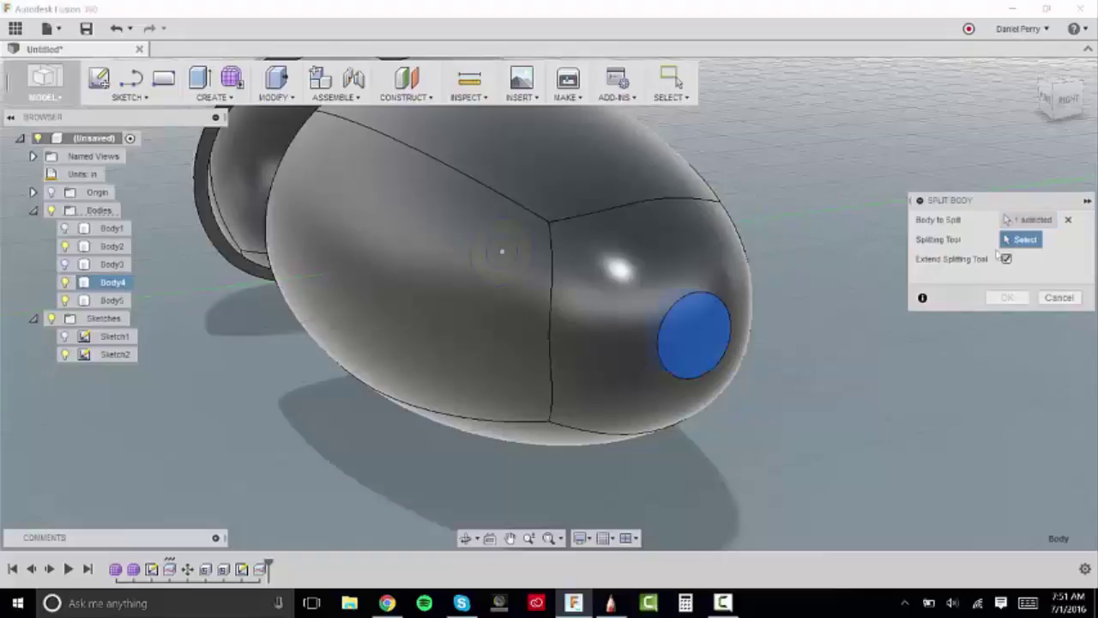
{"action": "left_click", "coordinate": [500, 249]}
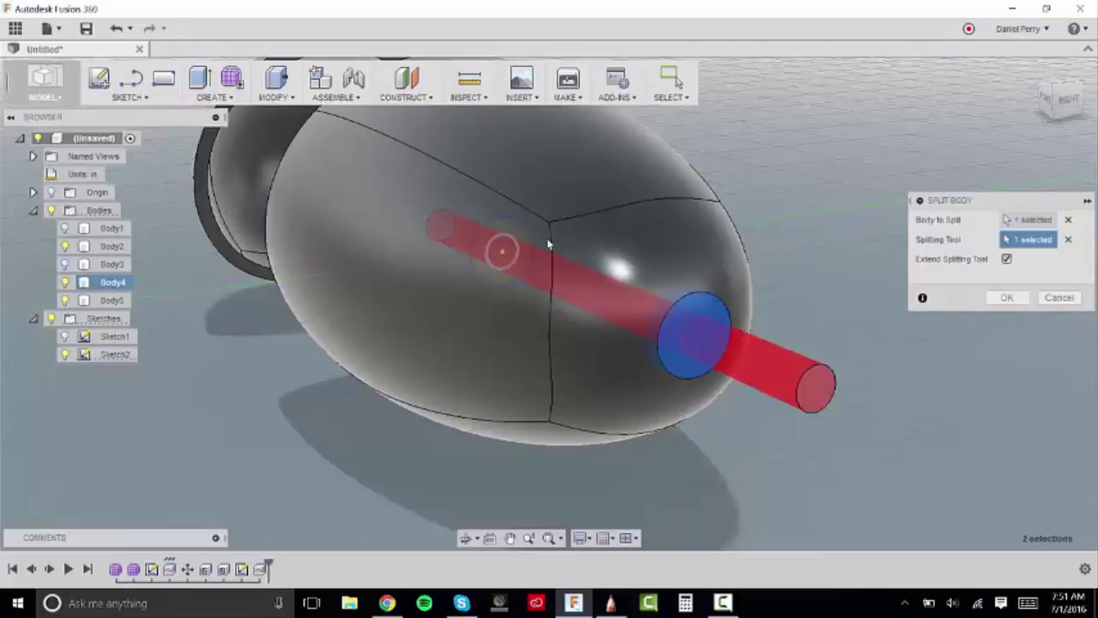
{"action": "left_click", "coordinate": [1024, 299]}
{"action": "scroll", "coordinate": [834, 271], "scroll_direction": "down", "scroll_amount": 4}
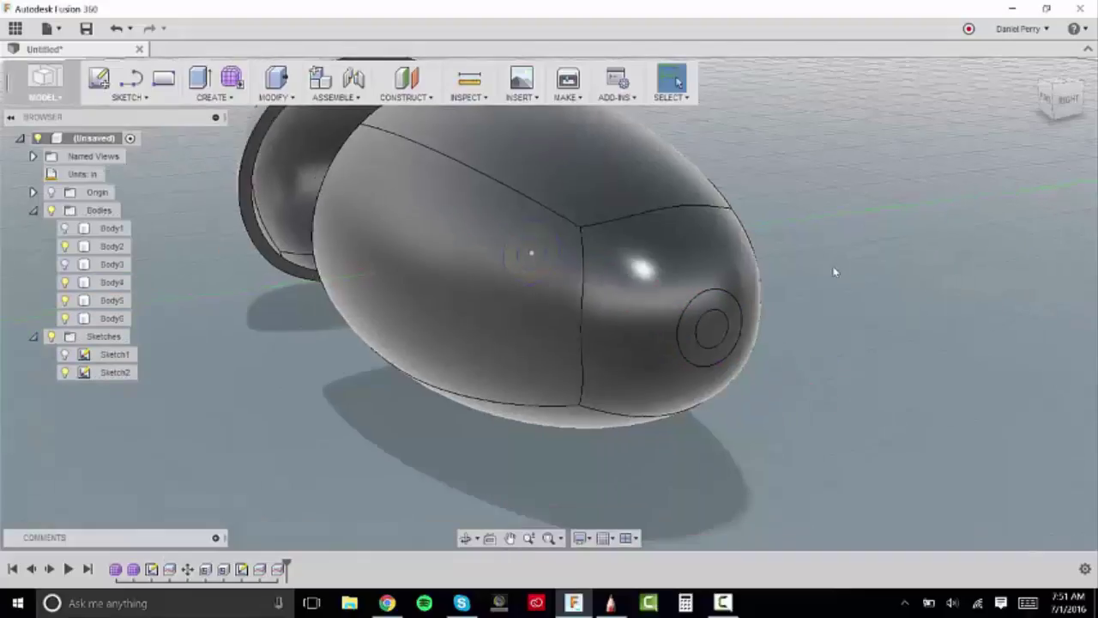
Hide Sketch2 and the small centre disc (Body4) at the egg's tip, leaving an open hole in the ring.
{"action": "scroll", "coordinate": [834, 271], "scroll_direction": "up", "scroll_amount": 3}
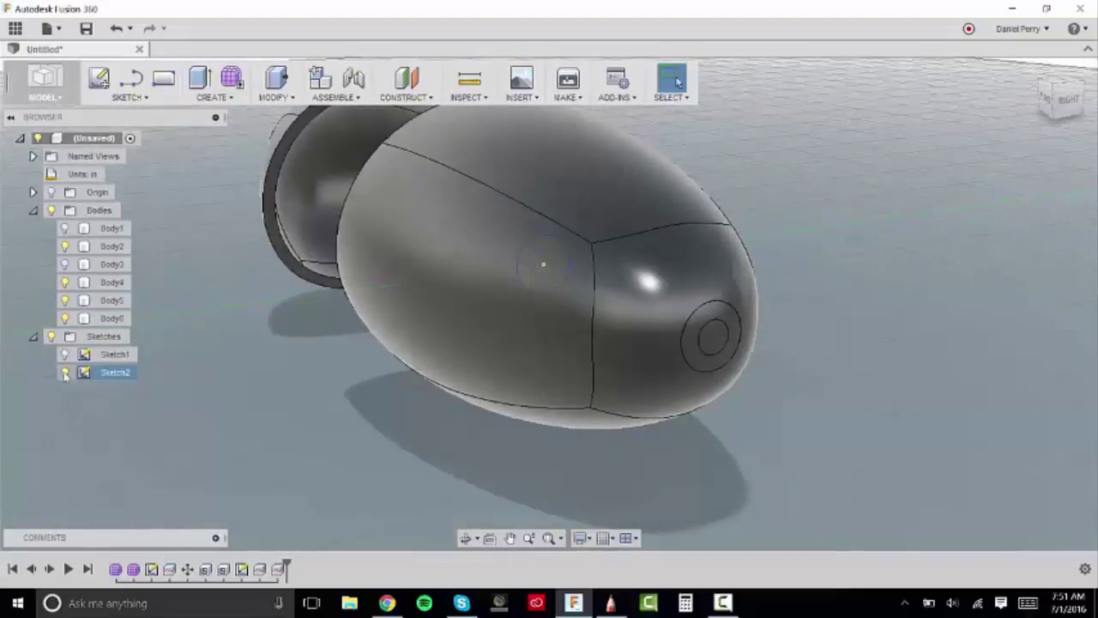
{"action": "left_click", "coordinate": [34, 336]}
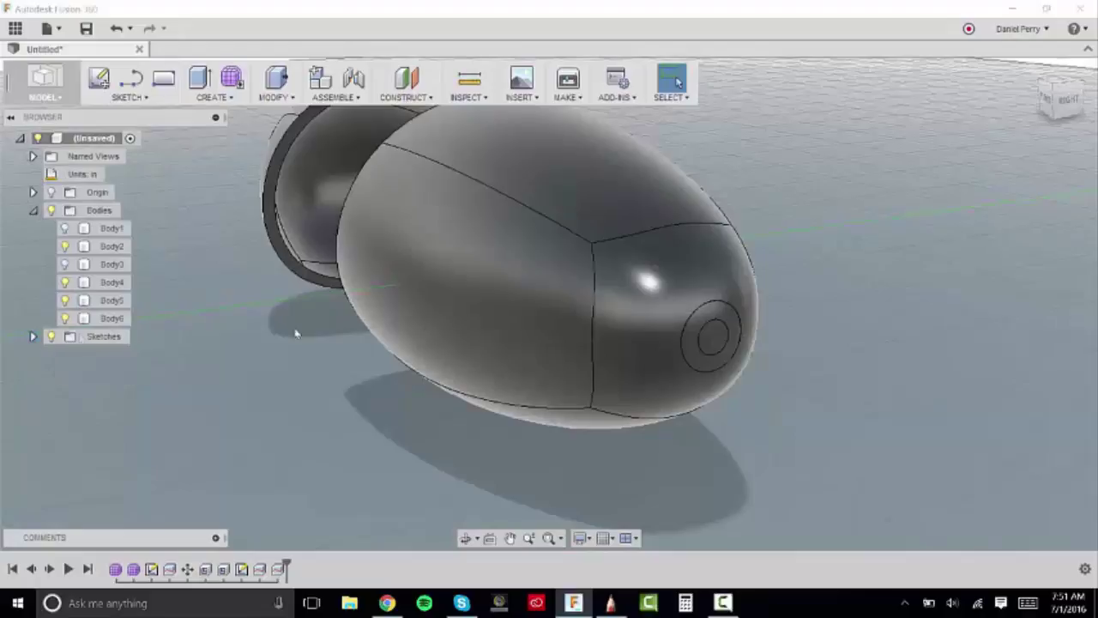
{"action": "scroll", "coordinate": [730, 365], "scroll_direction": "up", "scroll_amount": 5}
{"action": "left_click", "coordinate": [678, 307]}
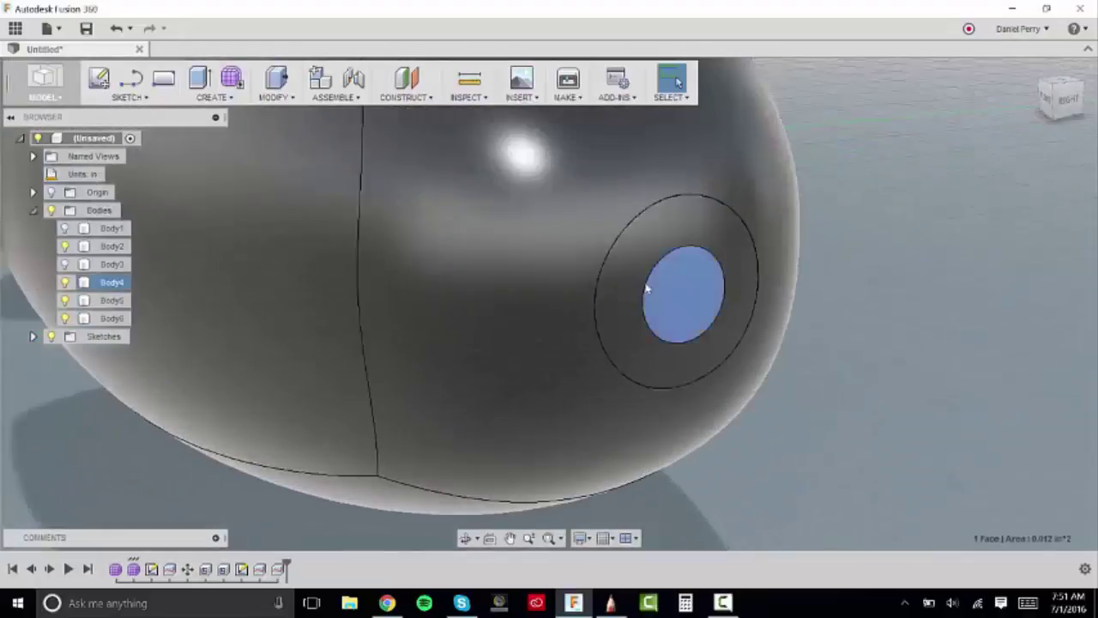
{"action": "left_click", "coordinate": [509, 240]}
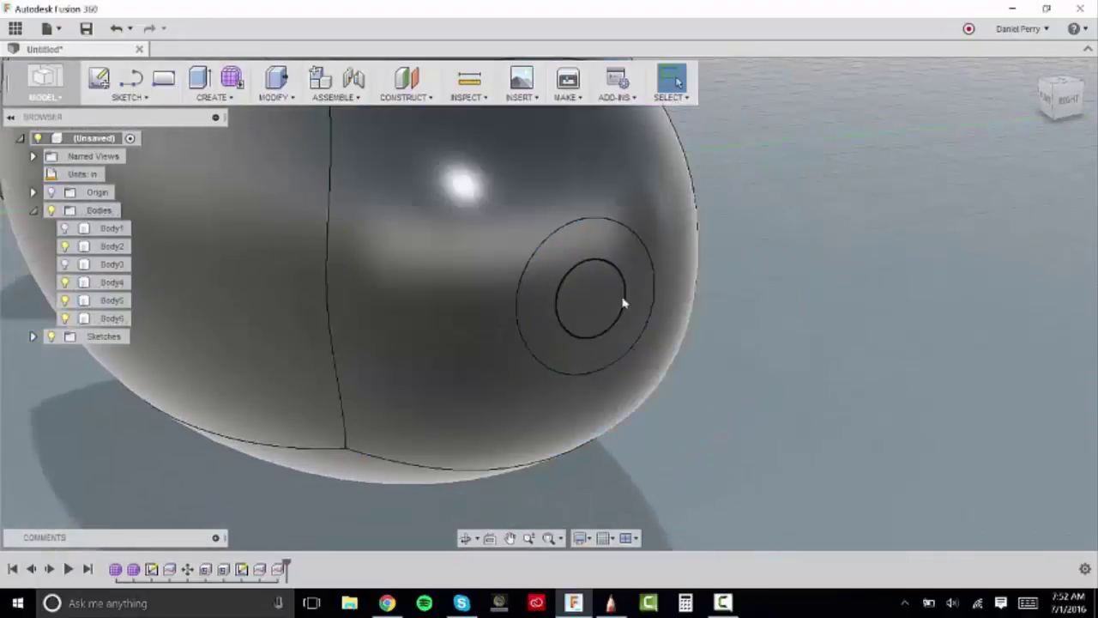
{"action": "left_click", "coordinate": [621, 300]}
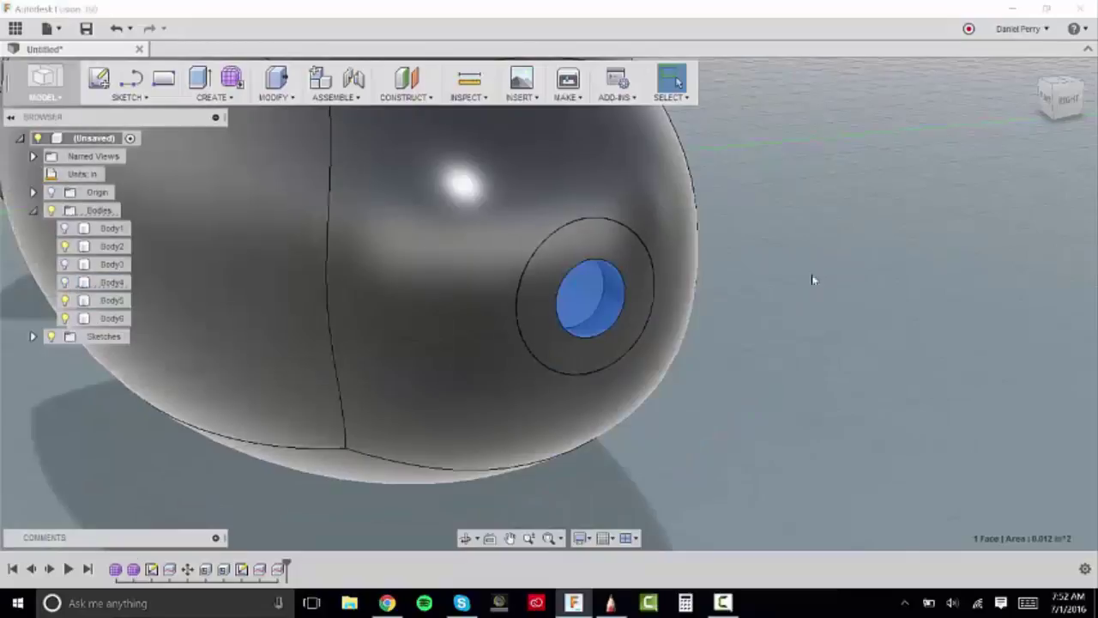
{"action": "left_click", "coordinate": [814, 279]}
{"action": "scroll", "coordinate": [717, 272], "scroll_direction": "down", "scroll_amount": 5}
{"action": "middle_click_drag", "start_coordinate": [711, 253], "coordinate": [699, 358]}
{"action": "scroll", "coordinate": [698, 360], "scroll_direction": "up", "scroll_amount": 5}
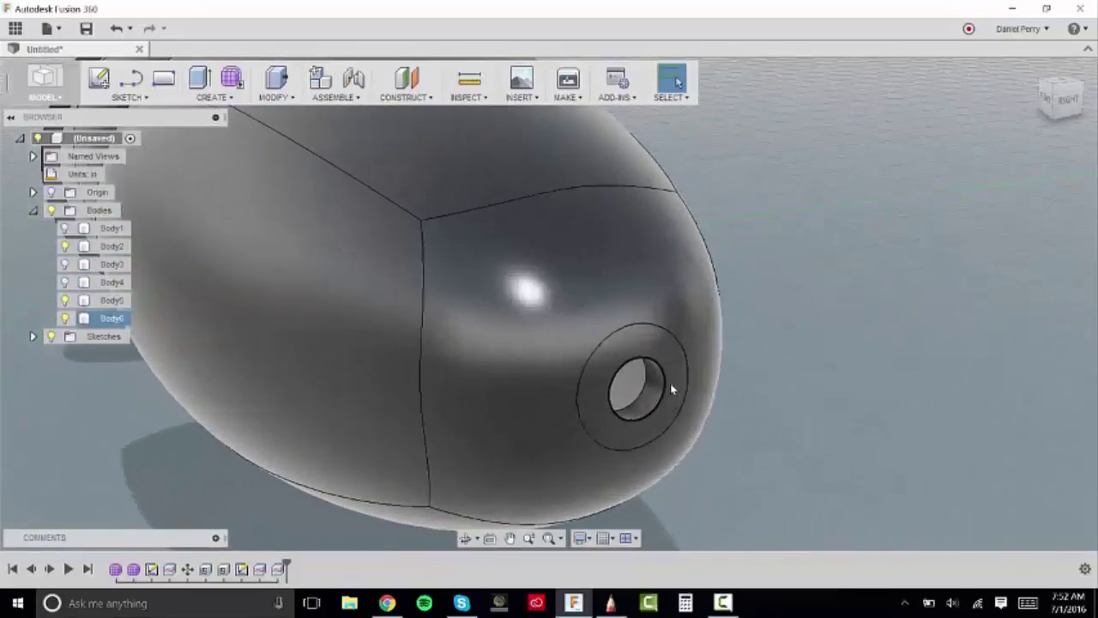
Fillet the inner and outer rim edges of the separated egg cap with a constant radius of .0625/8 in.
{"action": "scroll", "coordinate": [723, 382], "scroll_direction": "down", "scroll_amount": 5}
{"action": "mouse_move", "coordinate": [1049, 99]}
{"action": "left_mouse_down"}
{"action": "mouse_move", "coordinate": [1067, 116]}
{"action": "mouse_move", "coordinate": [1083, 108]}
{"action": "left_mouse_up"}
{"action": "scroll", "coordinate": [750, 184], "scroll_direction": "down", "scroll_amount": 3}
{"action": "middle_click_drag", "start_coordinate": [759, 192], "coordinate": [887, 225]}
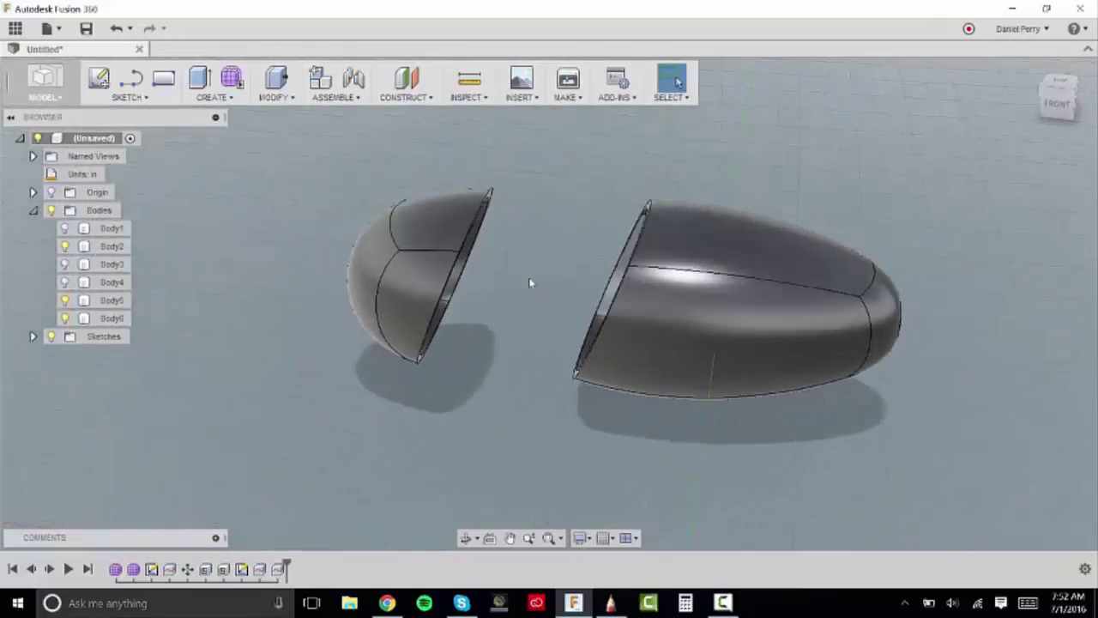
{"action": "scroll", "coordinate": [529, 279], "scroll_direction": "up", "scroll_amount": 5}
{"action": "left_click", "coordinate": [290, 98]}
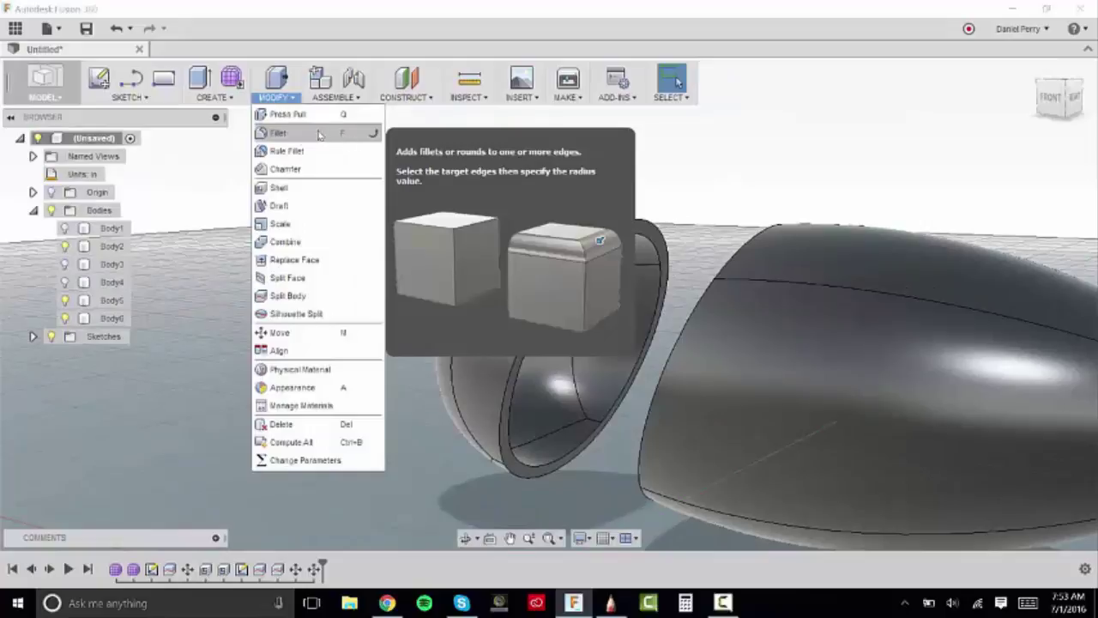
{"action": "left_click", "coordinate": [319, 135]}
{"action": "middle_click_drag", "start_coordinate": [351, 146], "coordinate": [656, 213], "text": "shift"}
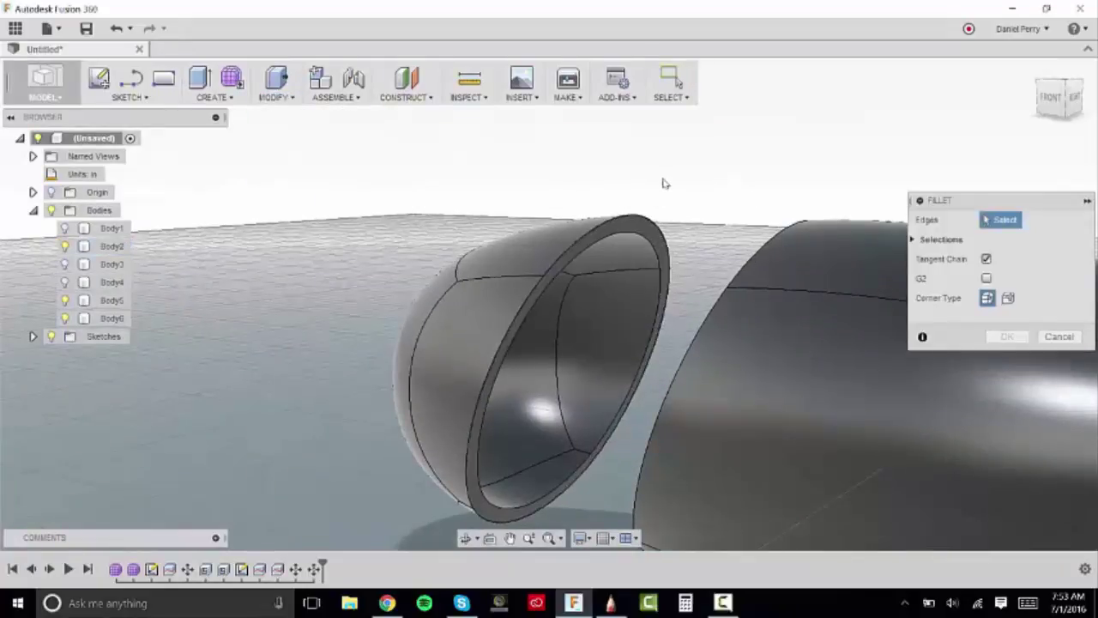
{"action": "left_click", "coordinate": [640, 219]}
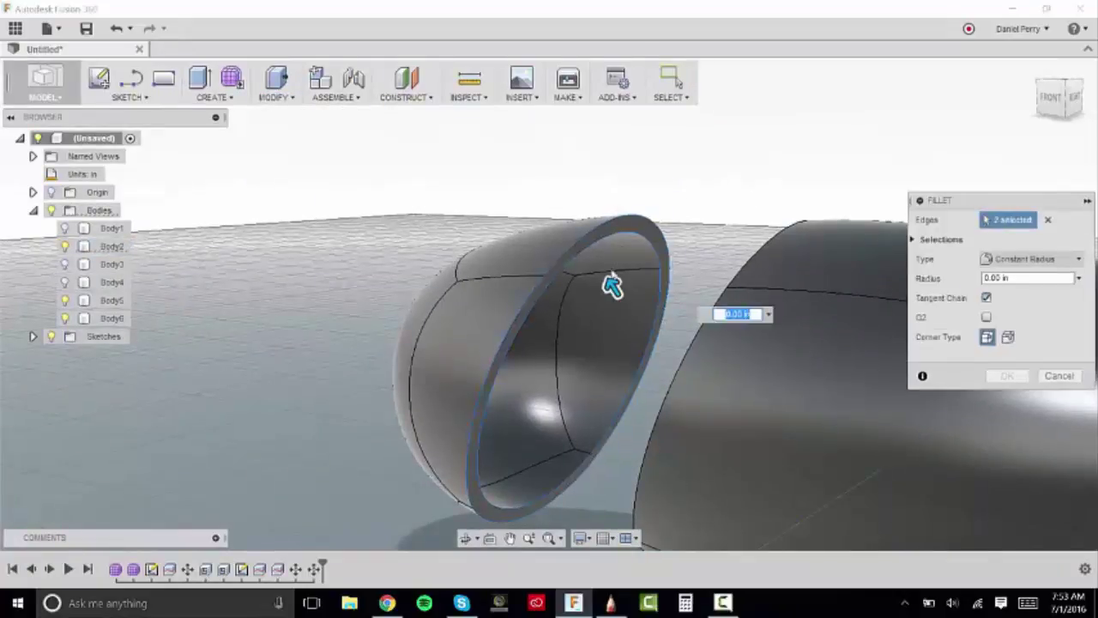
{"action": "scroll", "coordinate": [627, 259], "scroll_direction": "up", "scroll_amount": 3}
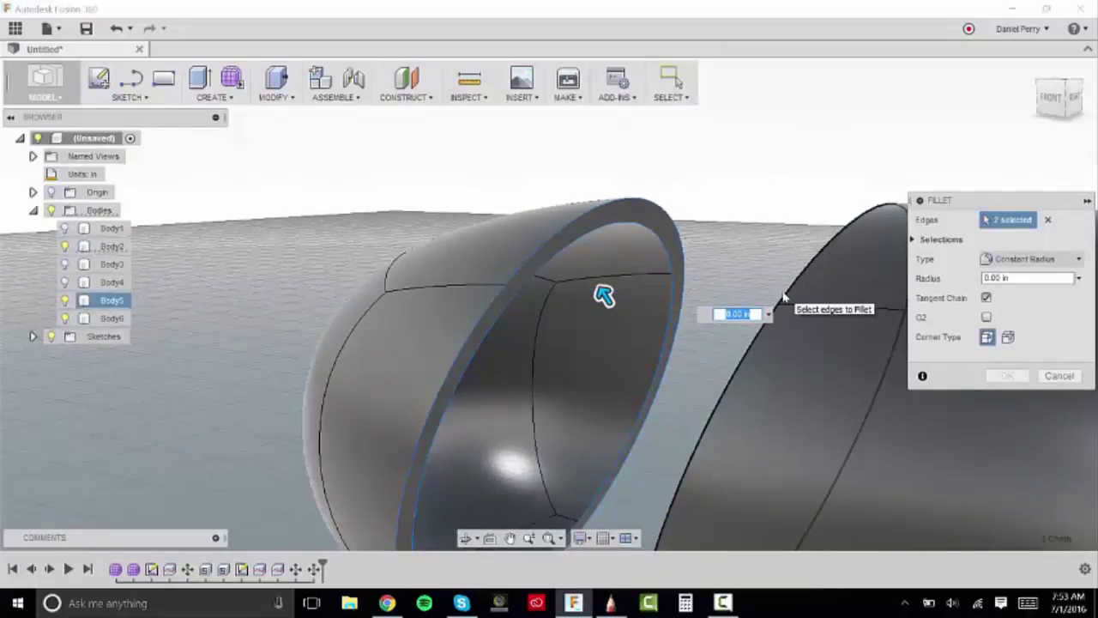
{"action": "type", "text": "(.0625/8)"}
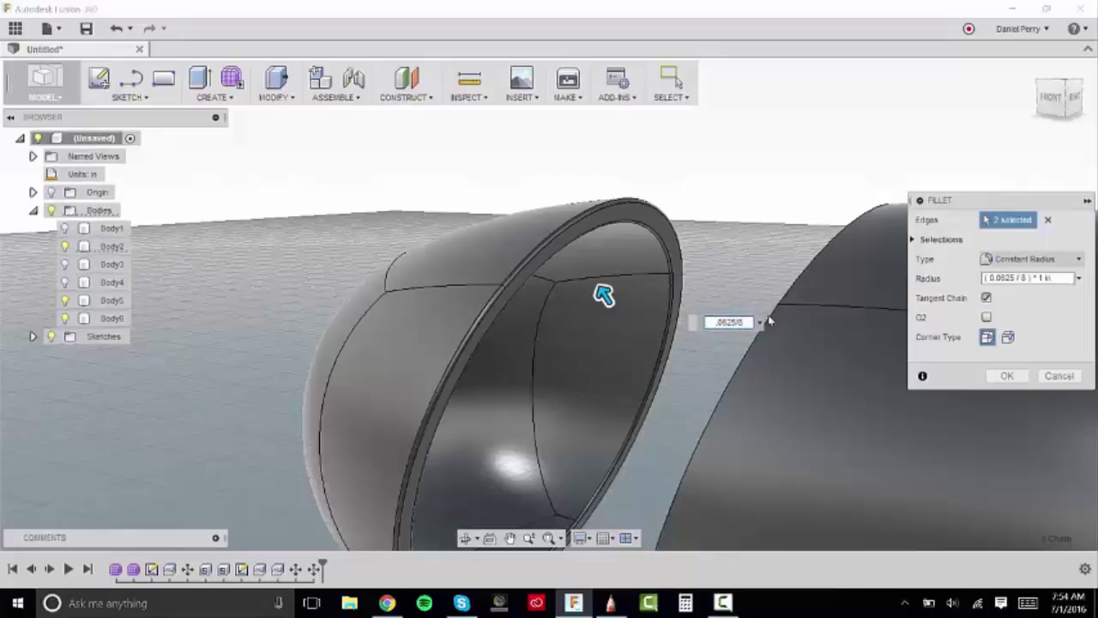
{"action": "left_click", "coordinate": [1007, 379]}
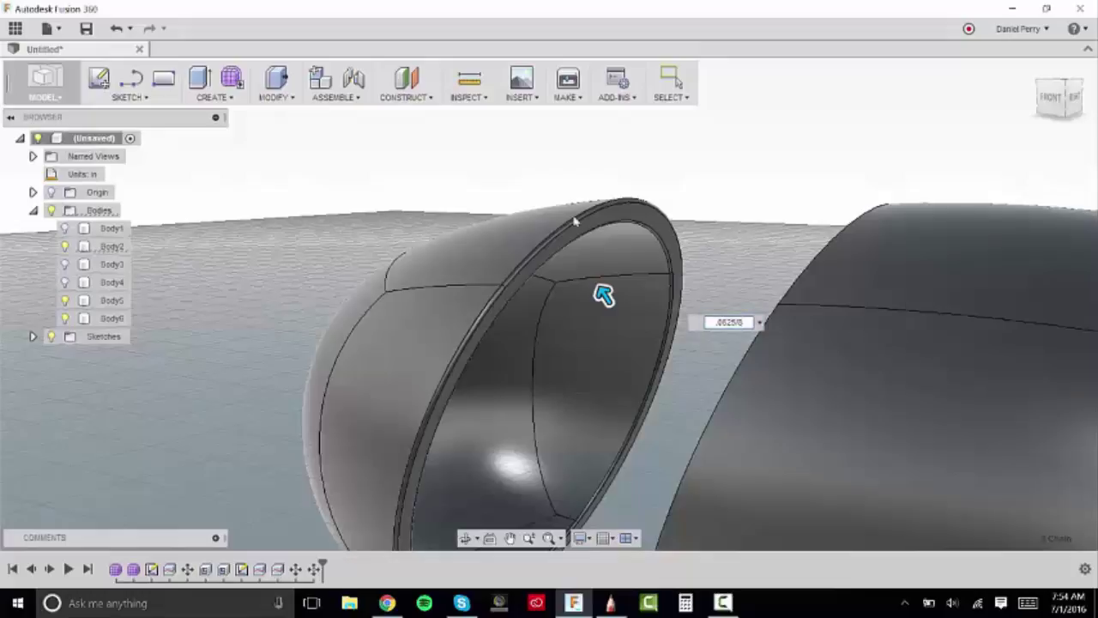
Fillet the inner and outer rim edges of the larger shell's open end with a constant radius of 0.0625/8 in.
{"action": "scroll", "coordinate": [892, 338], "scroll_direction": "down", "scroll_amount": 3}
{"action": "middle_click_drag", "start_coordinate": [544, 297], "coordinate": [889, 177], "text": "shift"}
{"action": "middle_click_drag", "start_coordinate": [743, 191], "coordinate": [752, 296]}
{"action": "scroll", "coordinate": [667, 239], "scroll_direction": "up", "scroll_amount": 3}
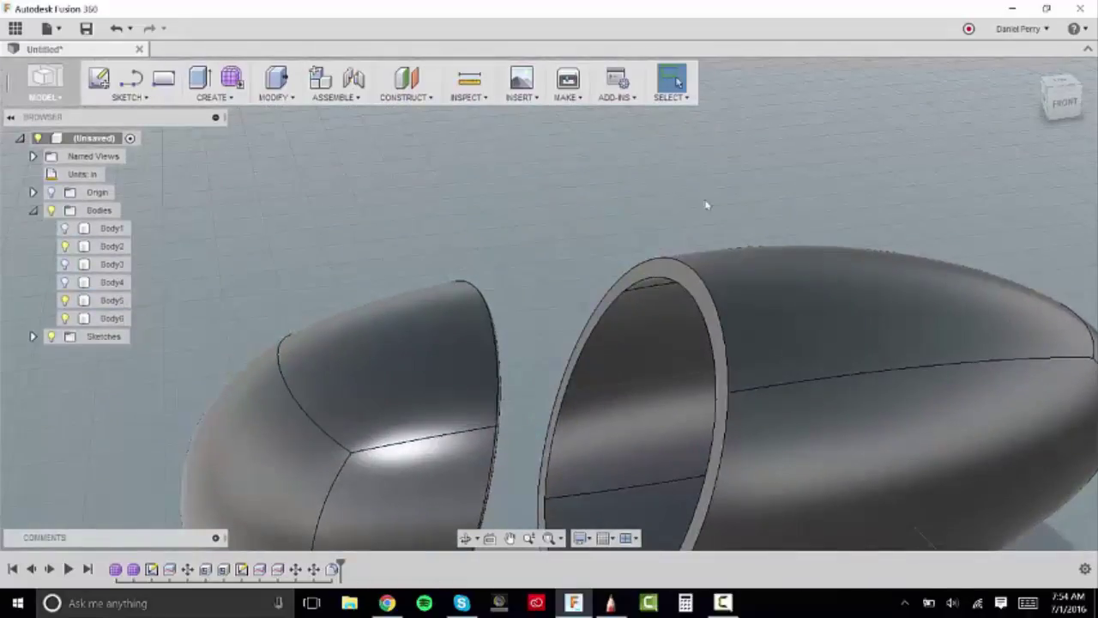
{"action": "right_click", "coordinate": [711, 167]}
{"action": "left_click", "coordinate": [685, 232]}
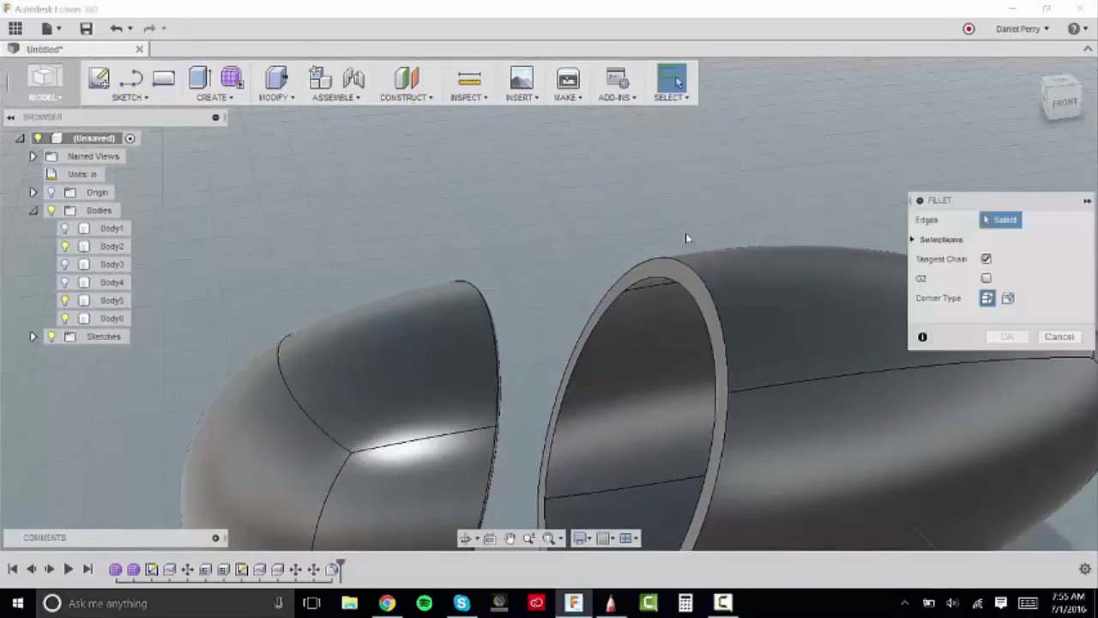
{"action": "left_click", "coordinate": [649, 291]}
{"action": "scroll", "coordinate": [652, 262], "scroll_direction": "up", "scroll_amount": 2}
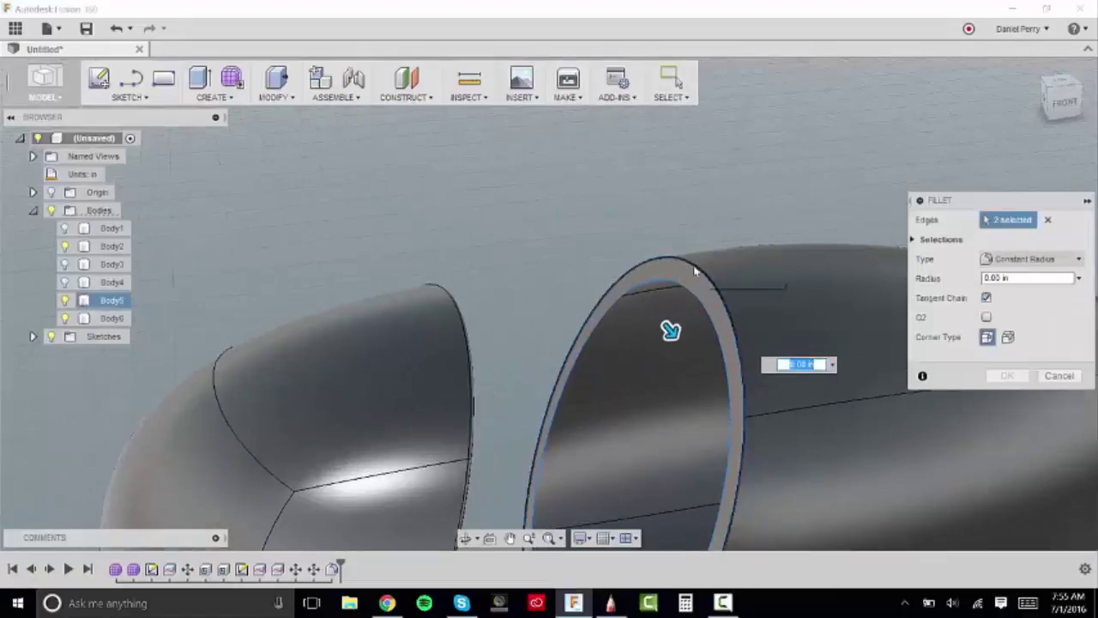
{"action": "type", "text": "0.0625/8"}
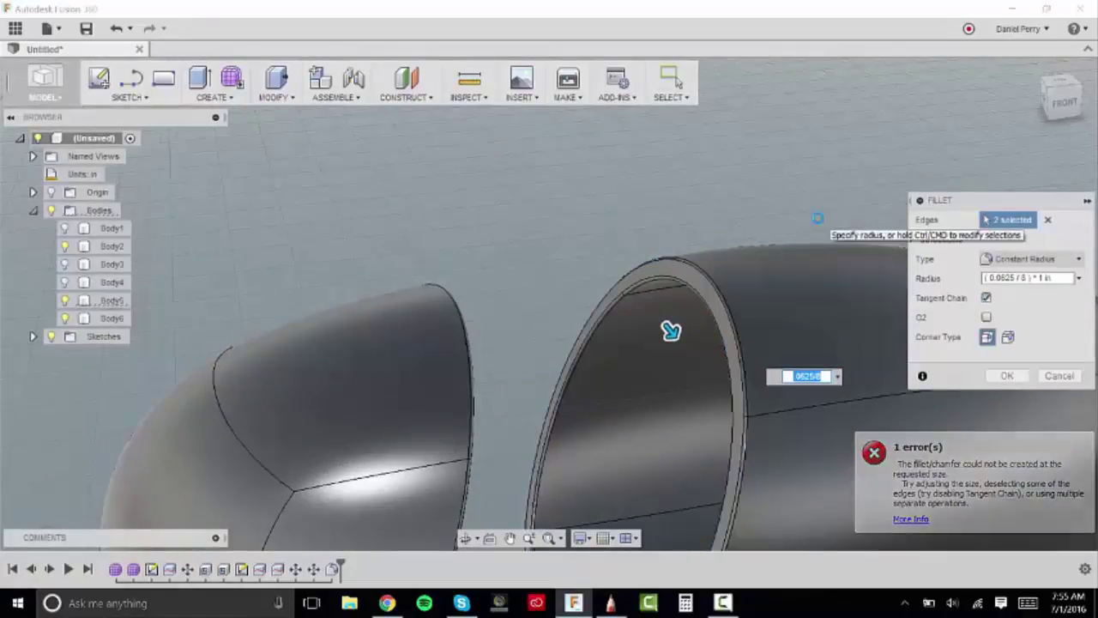
{"action": "left_click", "coordinate": [1007, 376]}
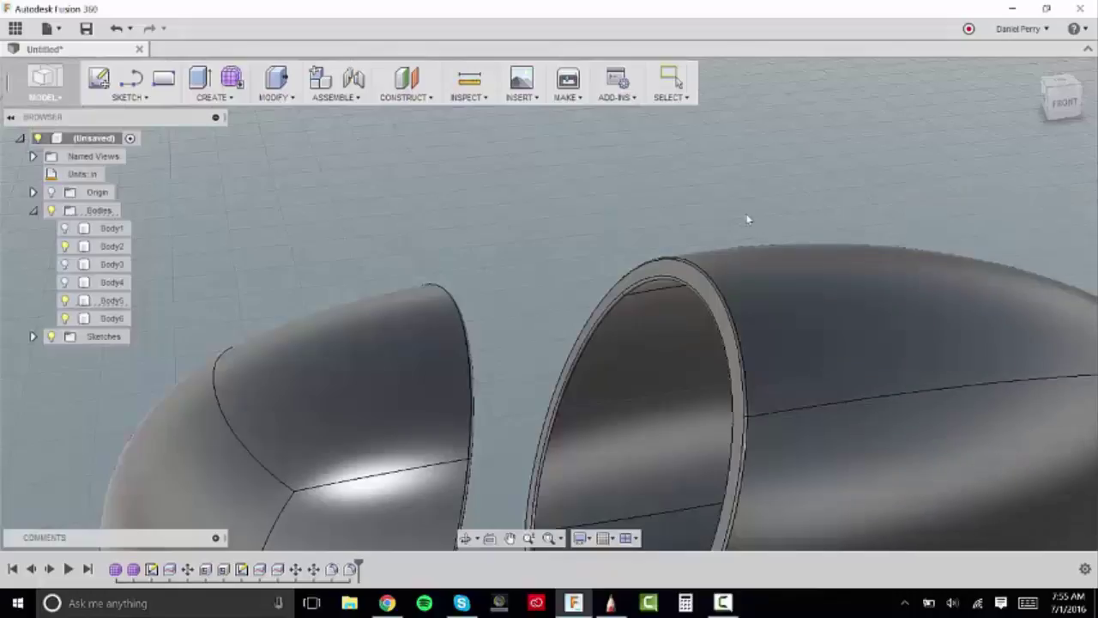
Move the egg cap (Body2) horizontally in the front view until its rim meets the larger shell and closes the gap.
{"action": "scroll", "coordinate": [741, 207], "scroll_direction": "down", "scroll_amount": 4}
{"action": "middle_click_drag", "start_coordinate": [739, 205], "coordinate": [685, 181]}
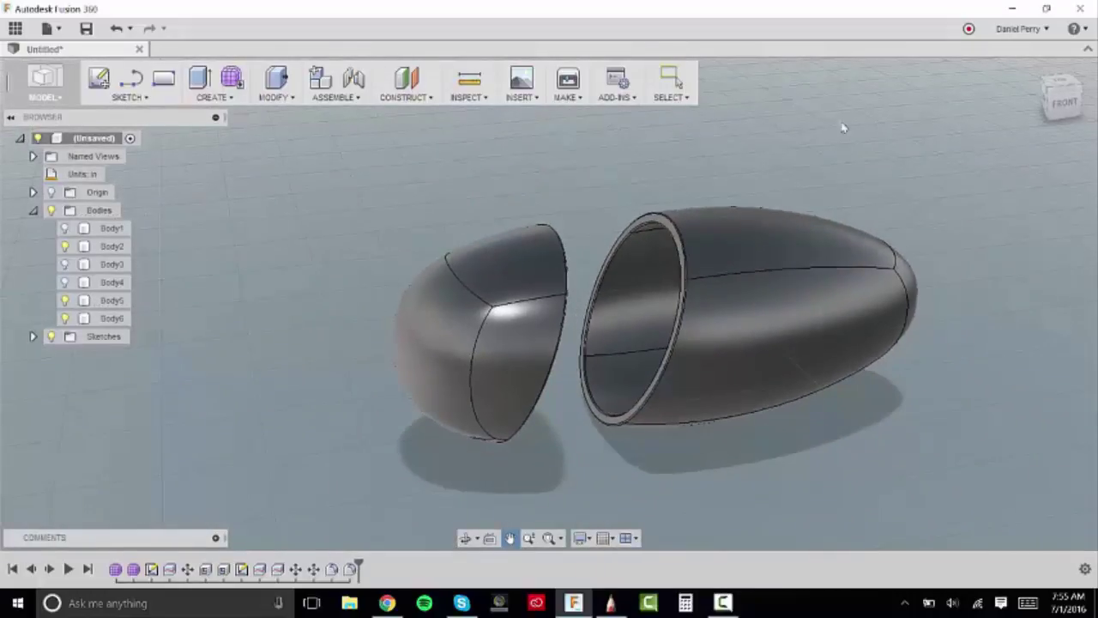
{"action": "left_click_drag", "start_coordinate": [1064, 102], "coordinate": [1053, 110]}
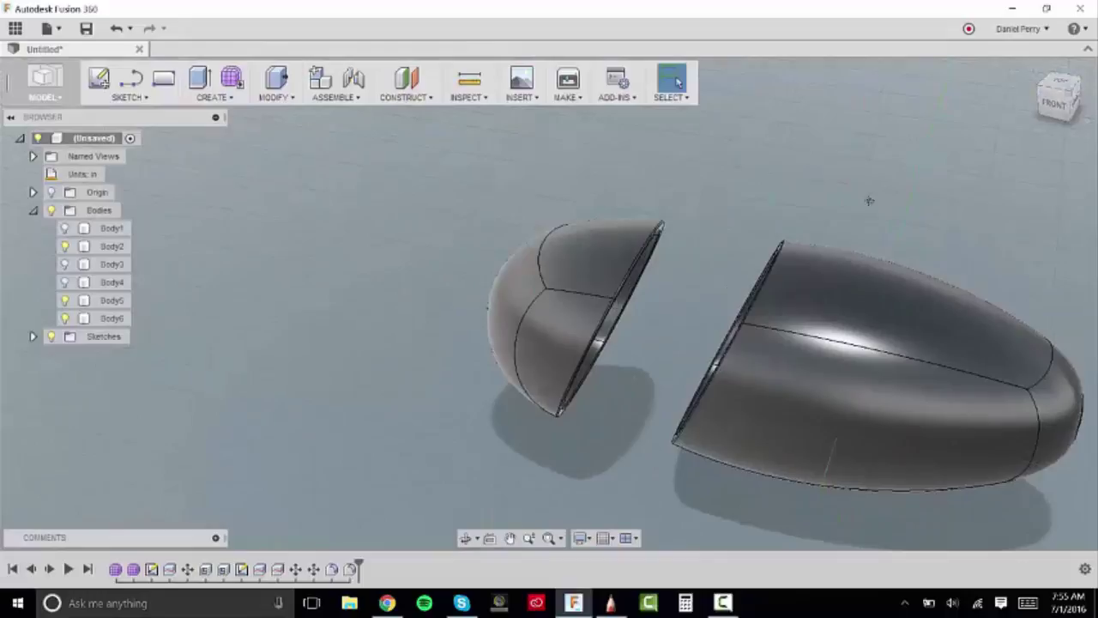
{"action": "middle_click_drag", "start_coordinate": [841, 201], "coordinate": [736, 181]}
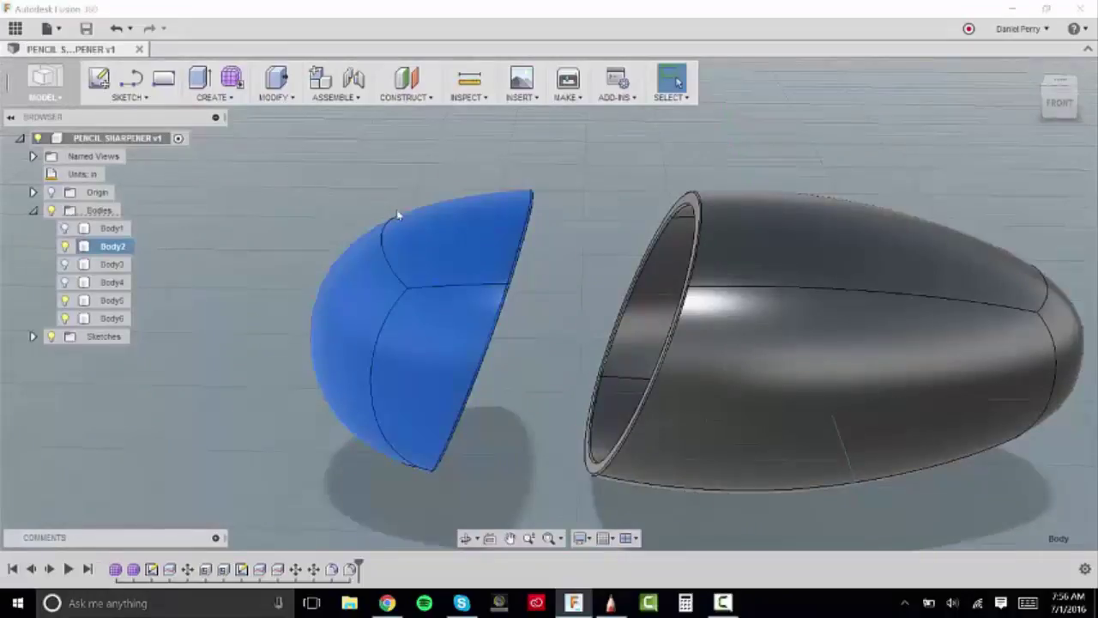
{"action": "key", "text": "m"}
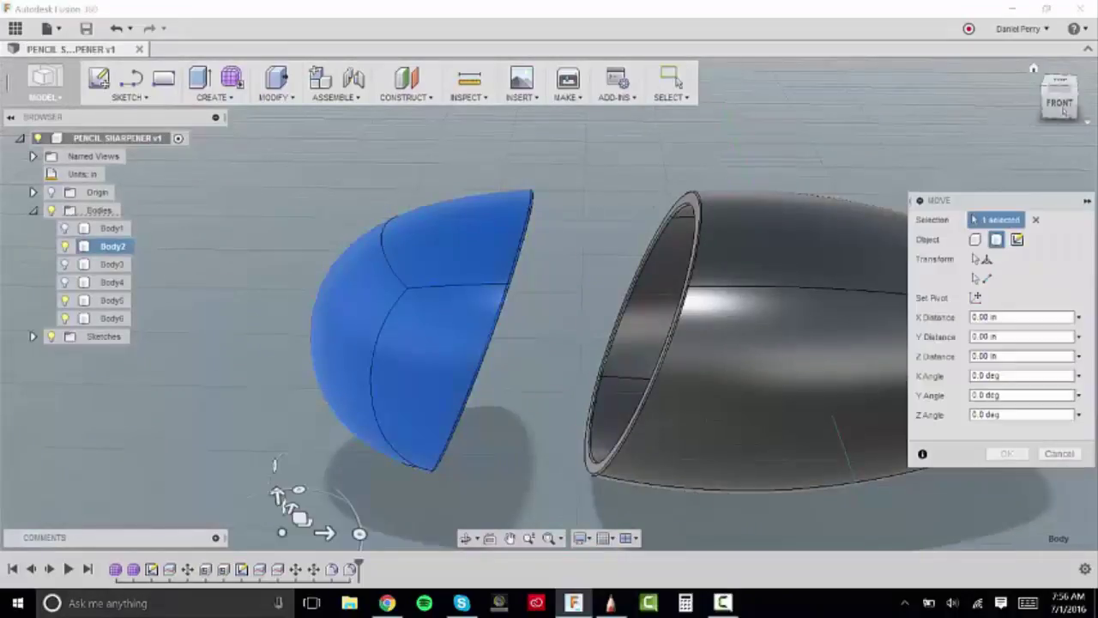
{"action": "left_click", "coordinate": [1062, 106]}
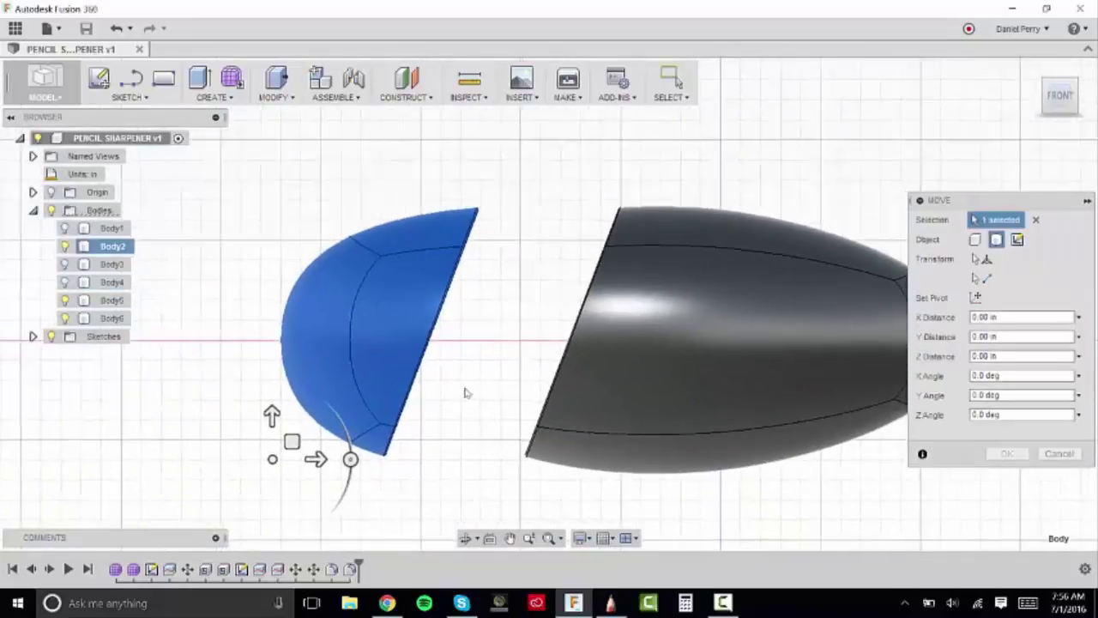
{"action": "left_click", "coordinate": [336, 459]}
{"action": "left_click_drag", "start_coordinate": [336, 459], "coordinate": [459, 458]}
{"action": "key", "text": "Return"}
{"action": "scroll", "coordinate": [609, 257], "scroll_direction": "up", "scroll_amount": 3}
{"action": "left_click", "coordinate": [625, 321]}
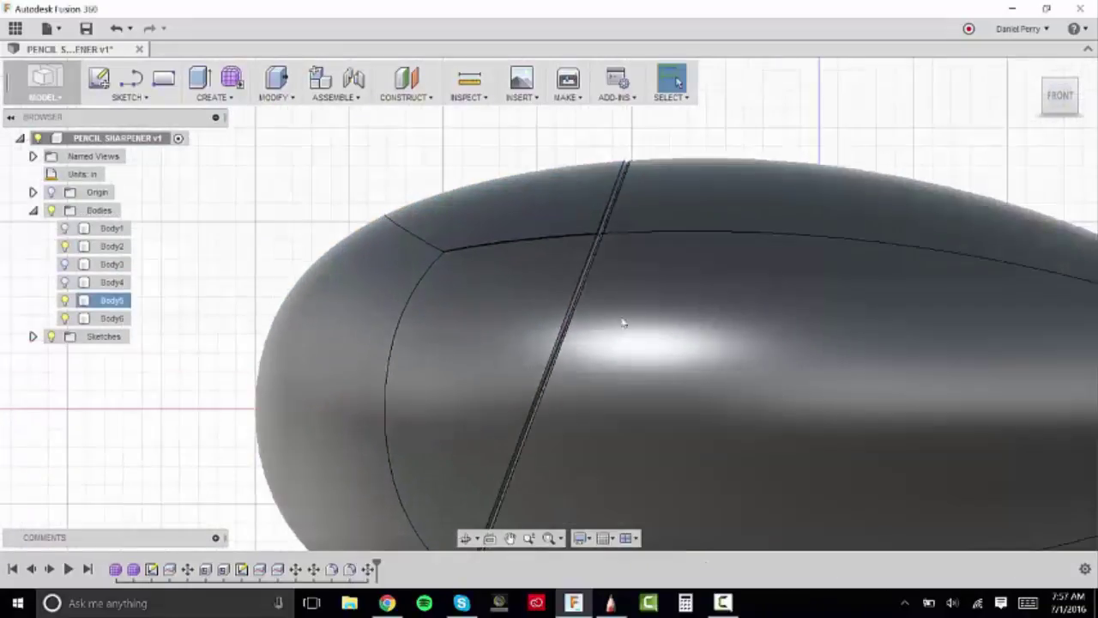
Chamfer the outer rim edge of the ring's centre hole at the egg's tip with an equal distance of .025 in.
{"action": "scroll", "coordinate": [736, 343], "scroll_direction": "down", "scroll_amount": 2}
{"action": "middle_click_drag", "start_coordinate": [736, 342], "coordinate": [471, 280]}
{"action": "left_click", "coordinate": [818, 343]}
{"action": "scroll", "coordinate": [819, 343], "scroll_direction": "up", "scroll_amount": 2}
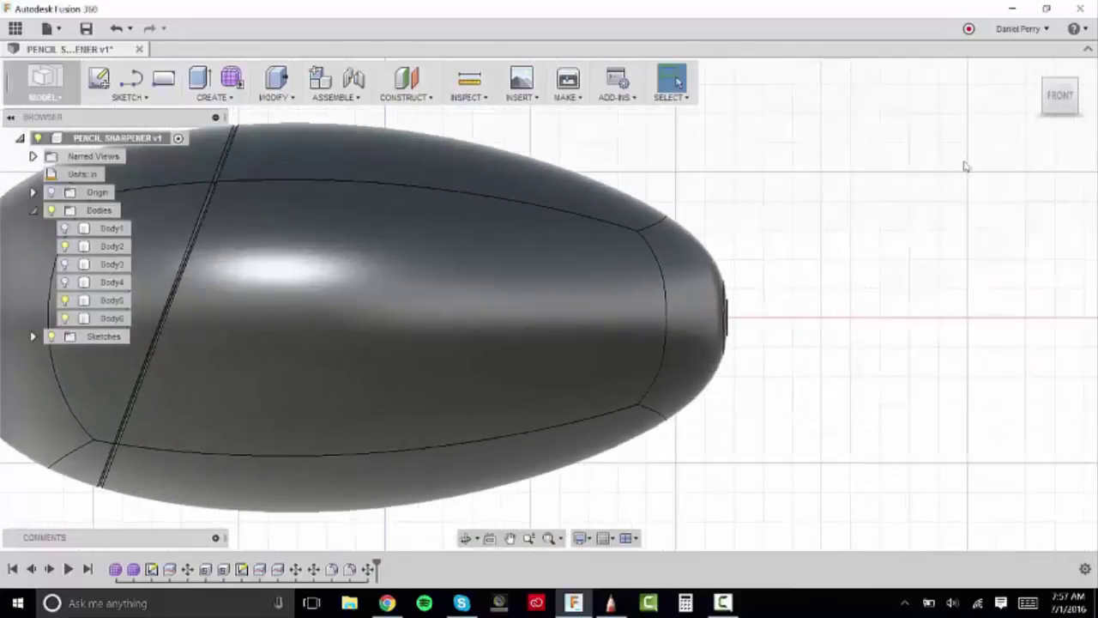
{"action": "left_click_drag", "start_coordinate": [1061, 101], "coordinate": [1018, 126]}
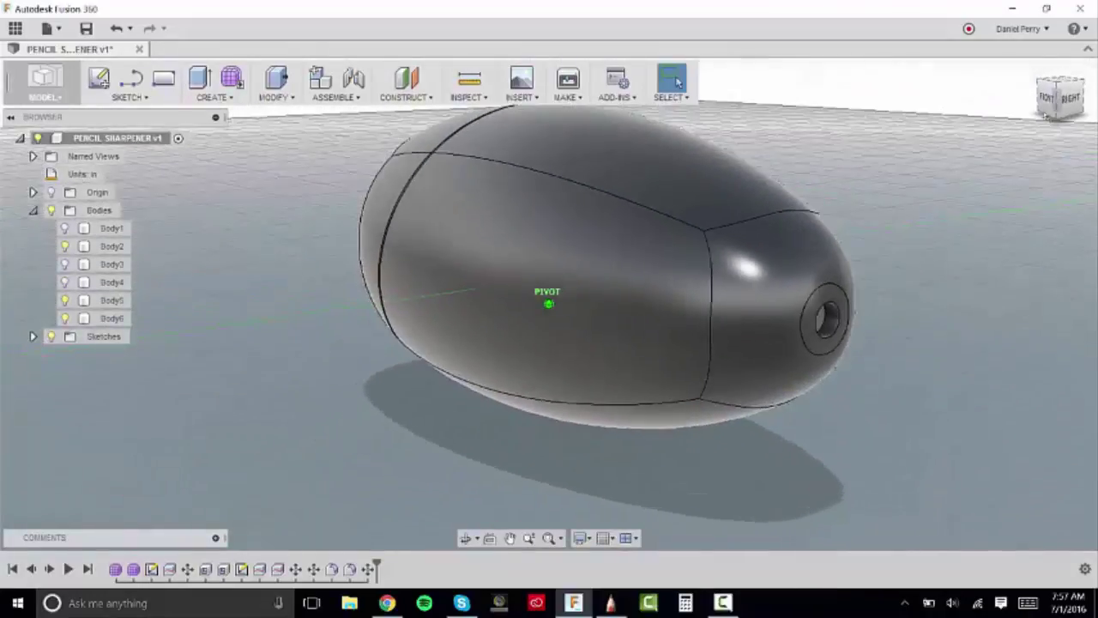
{"action": "middle_click_drag", "start_coordinate": [837, 294], "coordinate": [627, 275]}
{"action": "scroll", "coordinate": [627, 275], "scroll_direction": "up", "scroll_amount": 4}
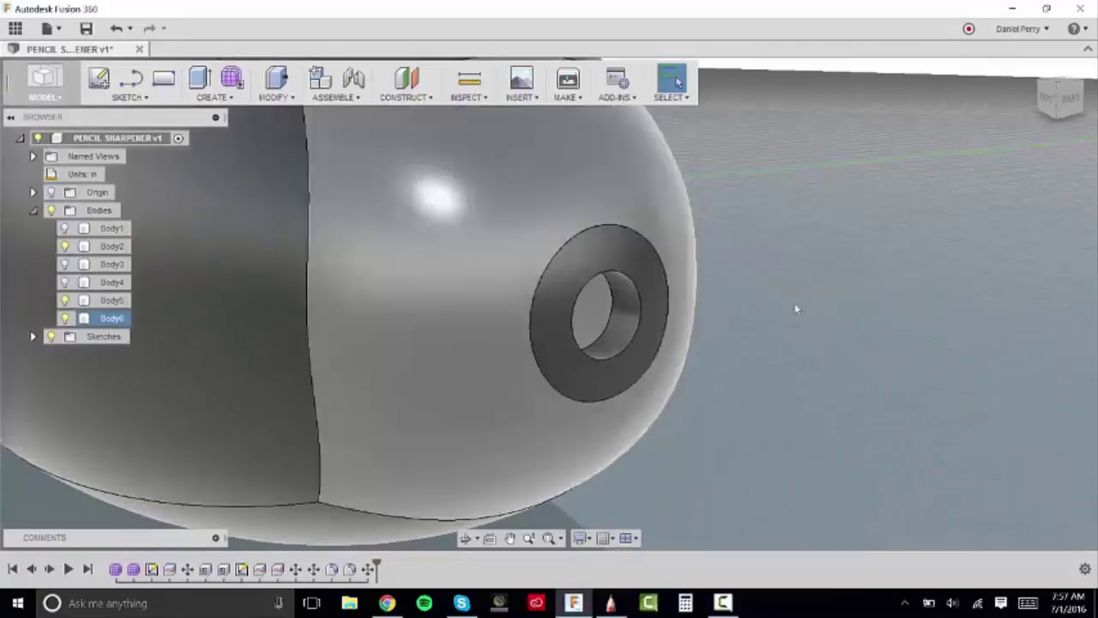
{"action": "left_click", "coordinate": [794, 306]}
{"action": "left_click", "coordinate": [272, 97]}
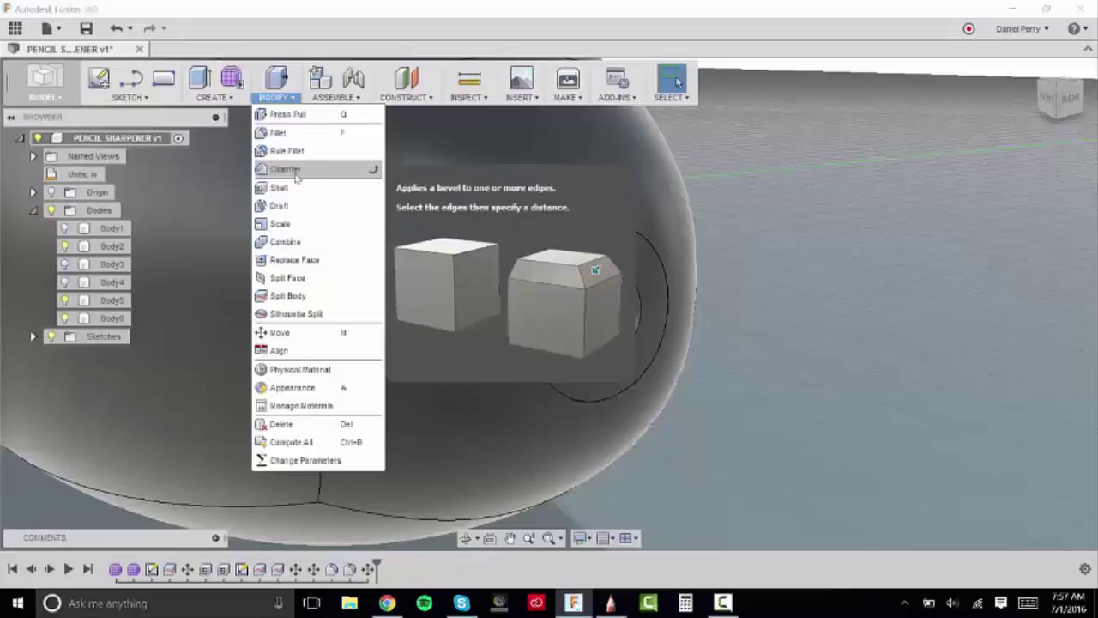
{"action": "left_click", "coordinate": [296, 176]}
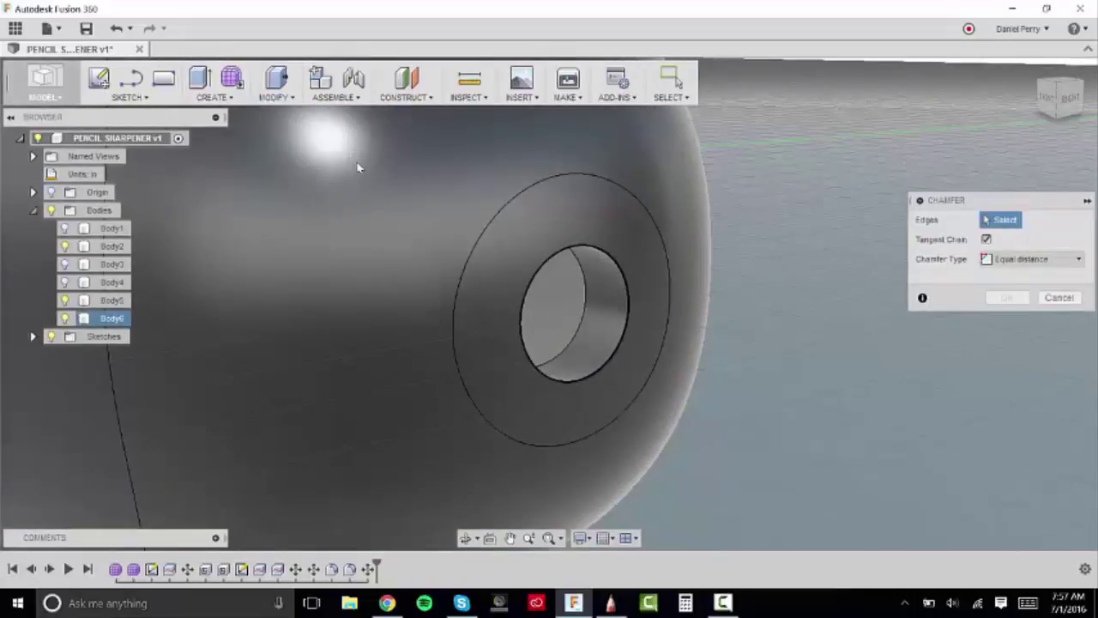
{"action": "left_click", "coordinate": [626, 290]}
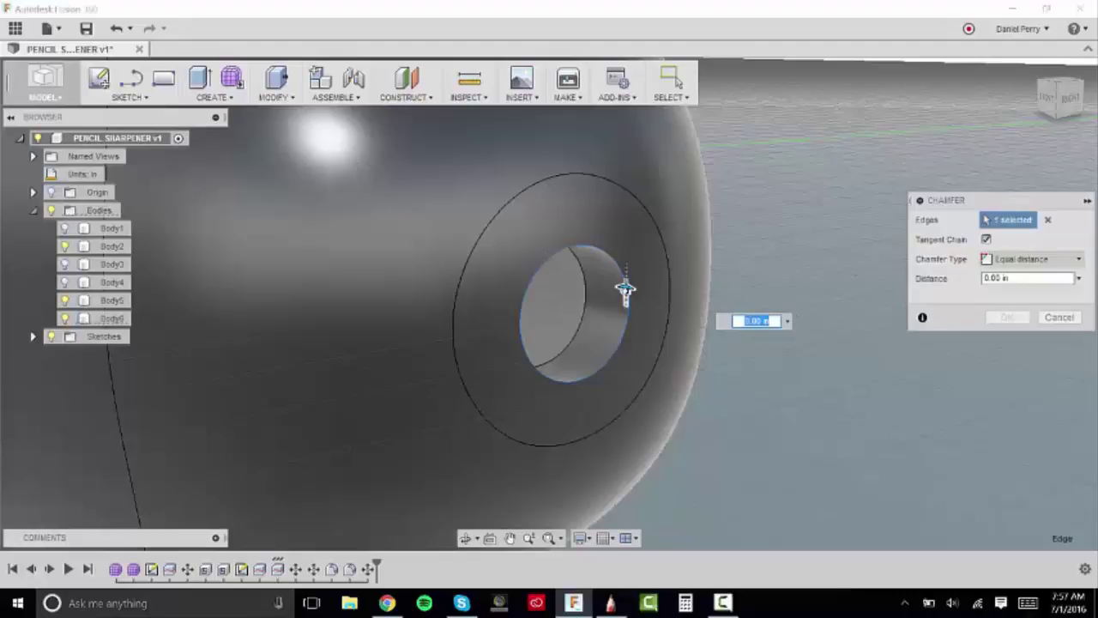
{"action": "left_click", "coordinate": [626, 289]}
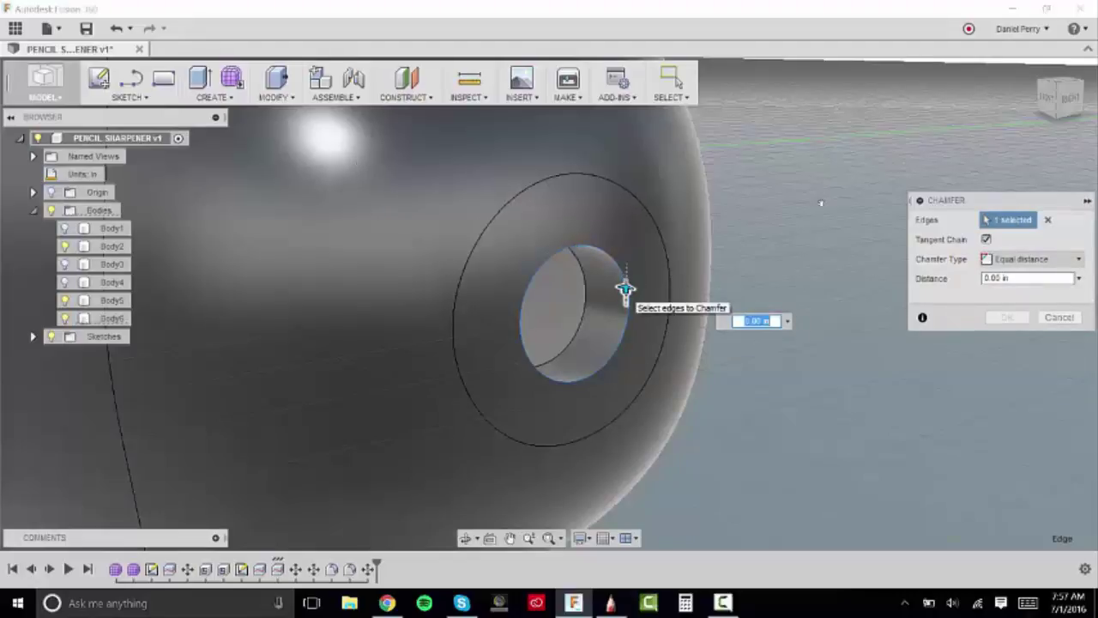
{"action": "middle_click_drag", "start_coordinate": [624, 289], "coordinate": [625, 295], "text": "shift"}
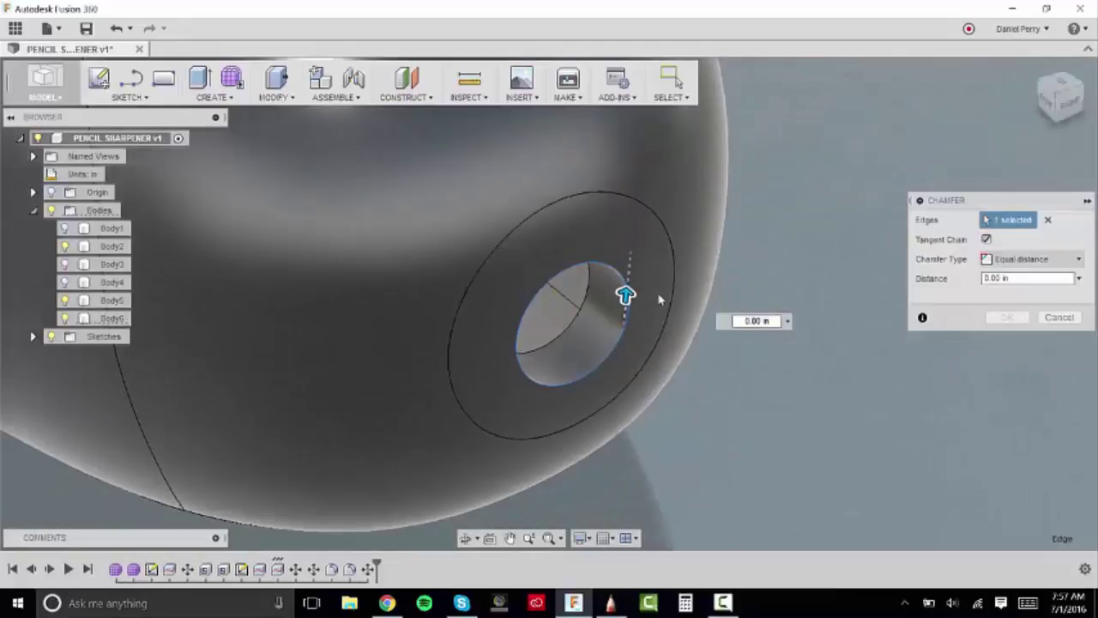
{"action": "left_click_drag", "start_coordinate": [624, 295], "coordinate": [627, 283]}
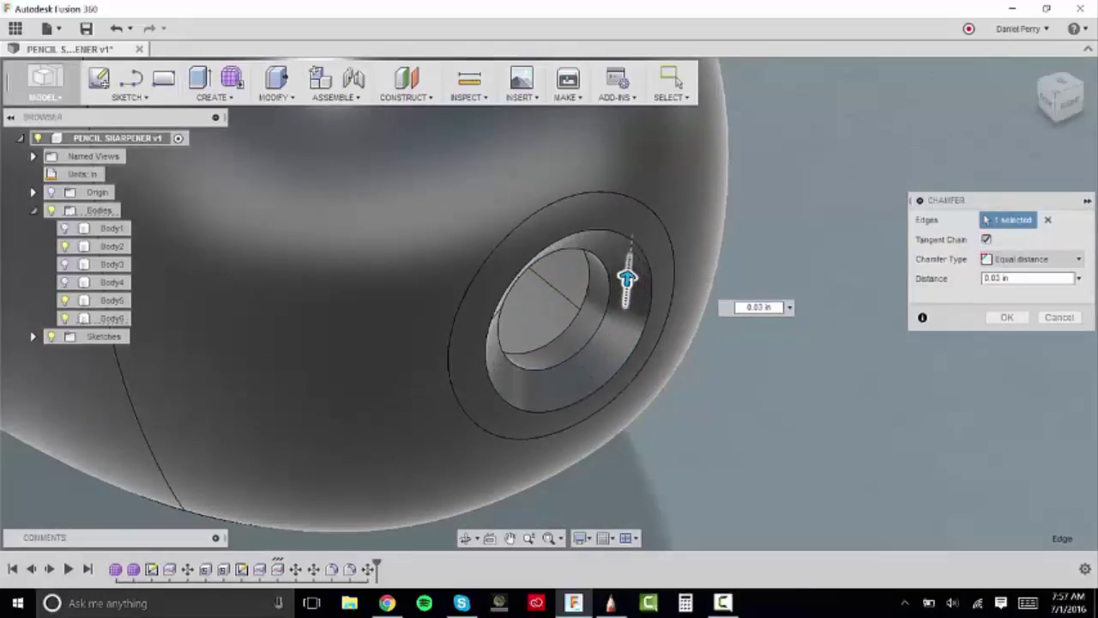
{"action": "scroll", "coordinate": [786, 241], "scroll_direction": "down", "scroll_amount": 2}
{"action": "scroll", "coordinate": [786, 241], "scroll_direction": "up", "scroll_amount": 2}
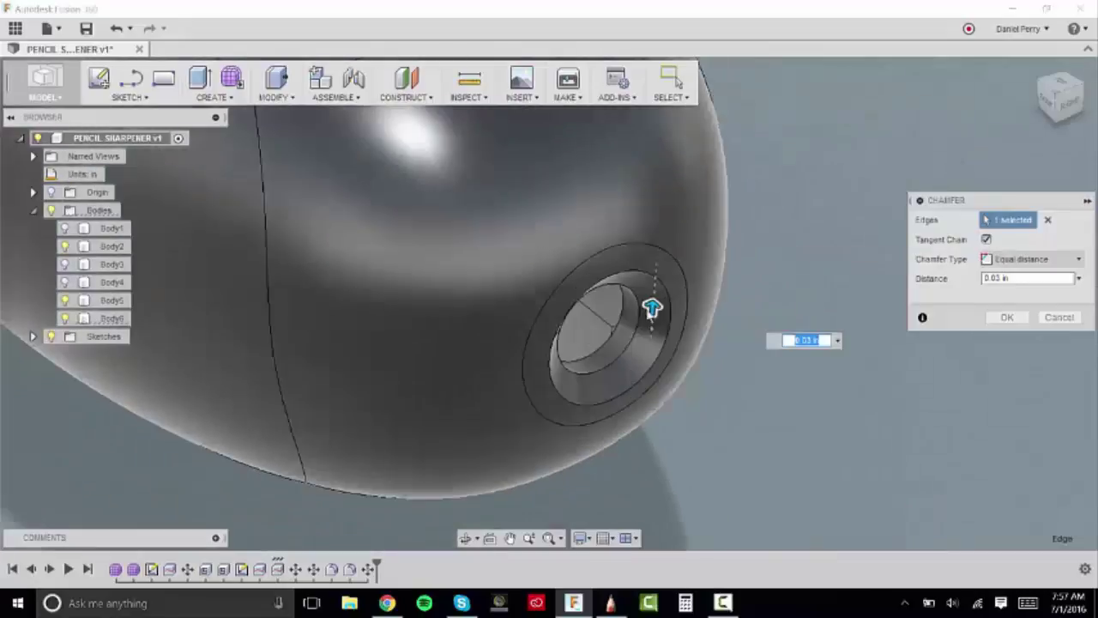
{"action": "left_click_drag", "start_coordinate": [653, 307], "coordinate": [652, 313]}
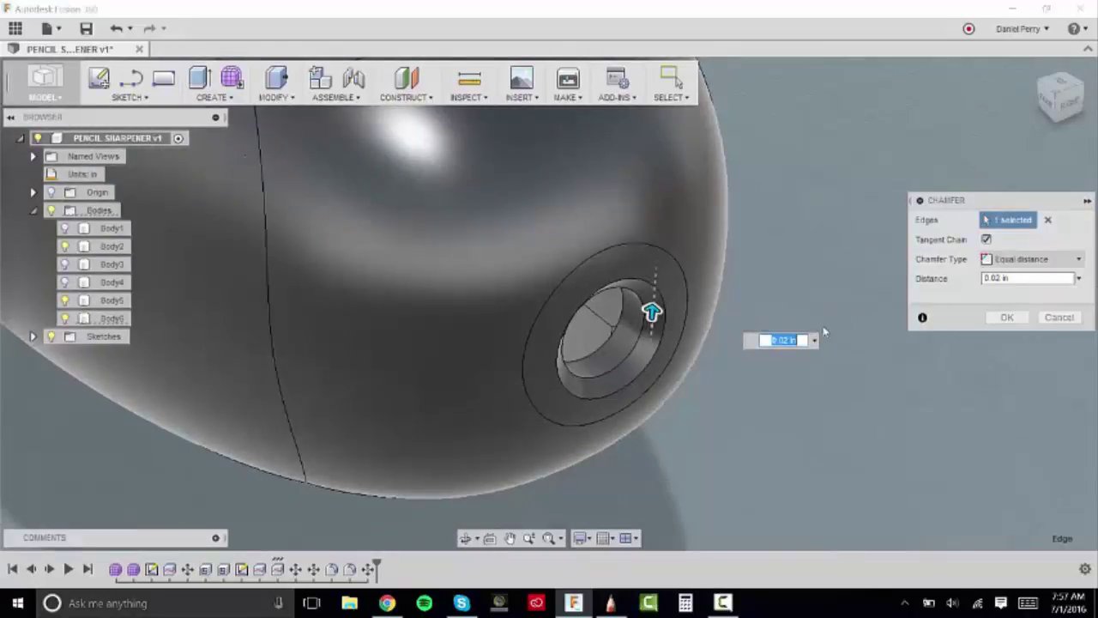
{"action": "key", "text": "BackSpace"}
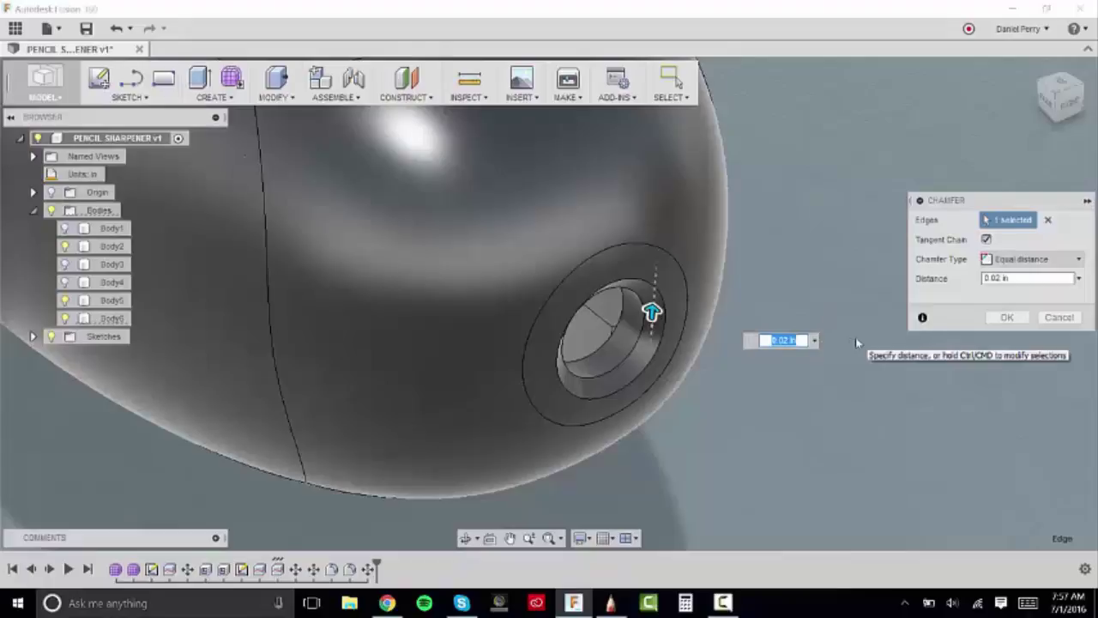
{"action": "type", "text": ".025"}
{"action": "key", "text": "Return"}
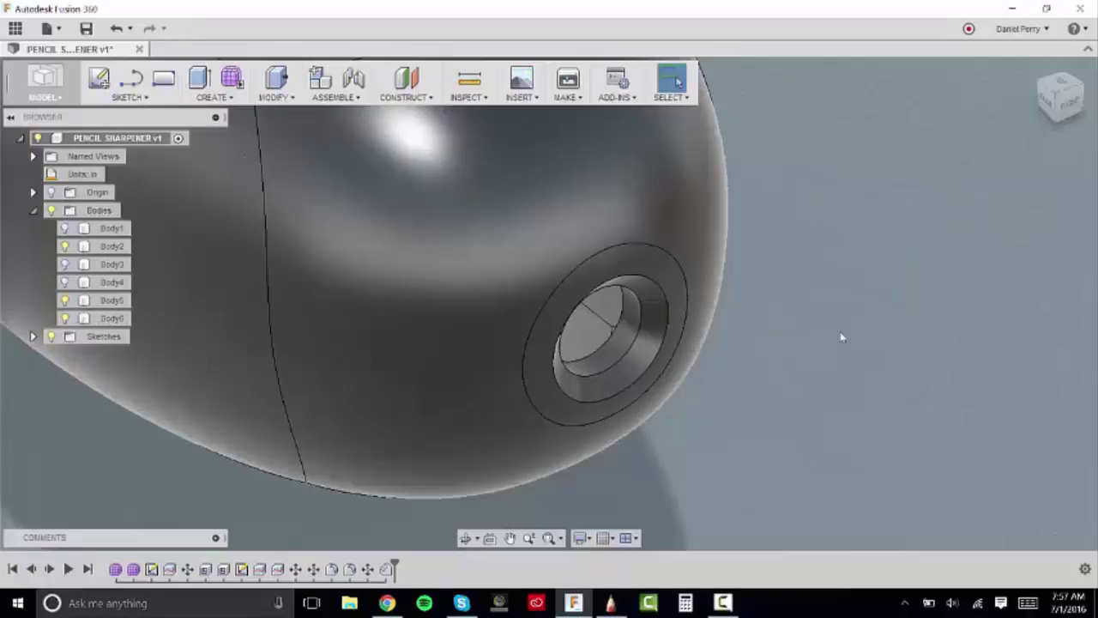
Fillet the ring's edges and the surrounding shell opening's edges at the egg's tip with a constant radius of .0625/8 in.
{"action": "scroll", "coordinate": [741, 333], "scroll_direction": "down", "scroll_amount": 5}
{"action": "middle_click_drag", "start_coordinate": [741, 350], "coordinate": [730, 396]}
{"action": "scroll", "coordinate": [745, 388], "scroll_direction": "down", "scroll_amount": 5}
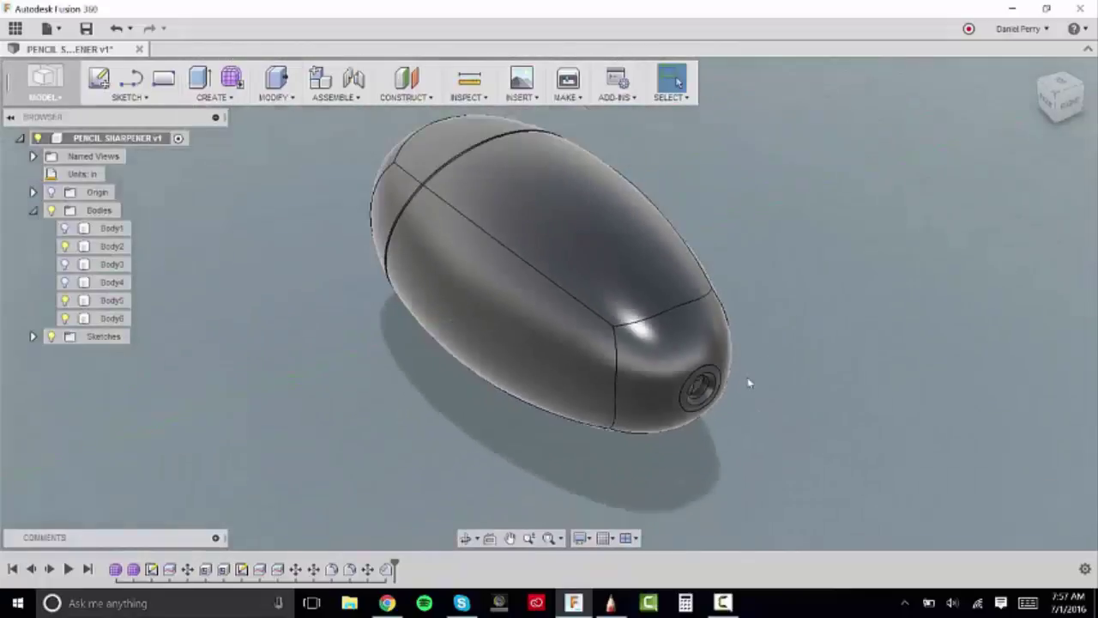
{"action": "left_click_drag", "start_coordinate": [1069, 104], "coordinate": [1076, 65]}
{"action": "scroll", "coordinate": [721, 422], "scroll_direction": "up", "scroll_amount": 6}
{"action": "scroll", "coordinate": [854, 374], "scroll_direction": "down", "scroll_amount": 3}
{"action": "key", "text": "f"}
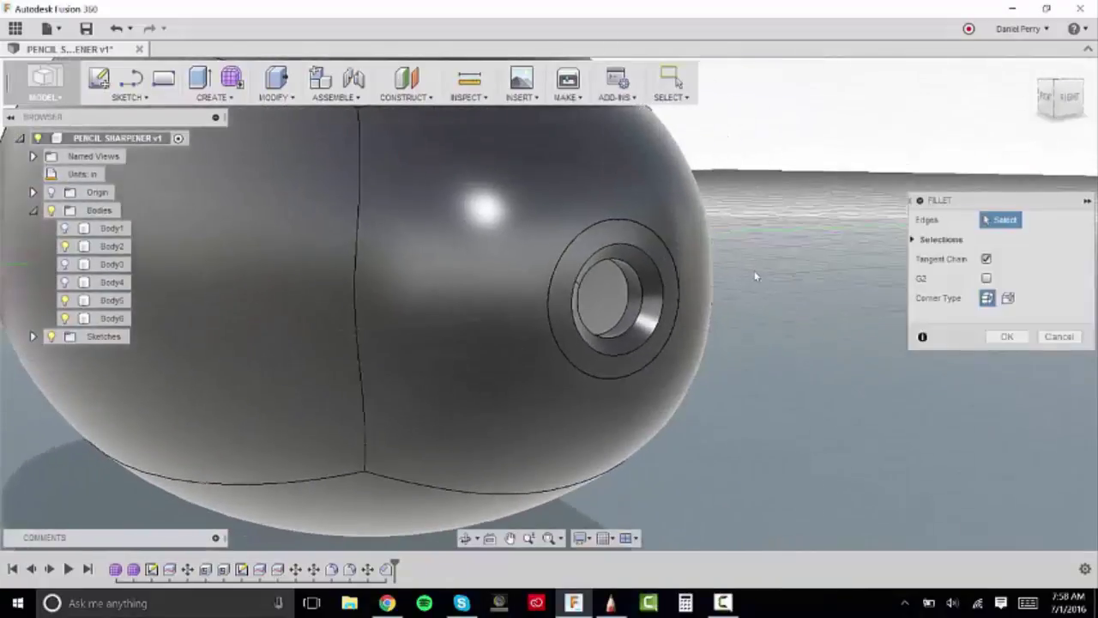
{"action": "left_click", "coordinate": [467, 427]}
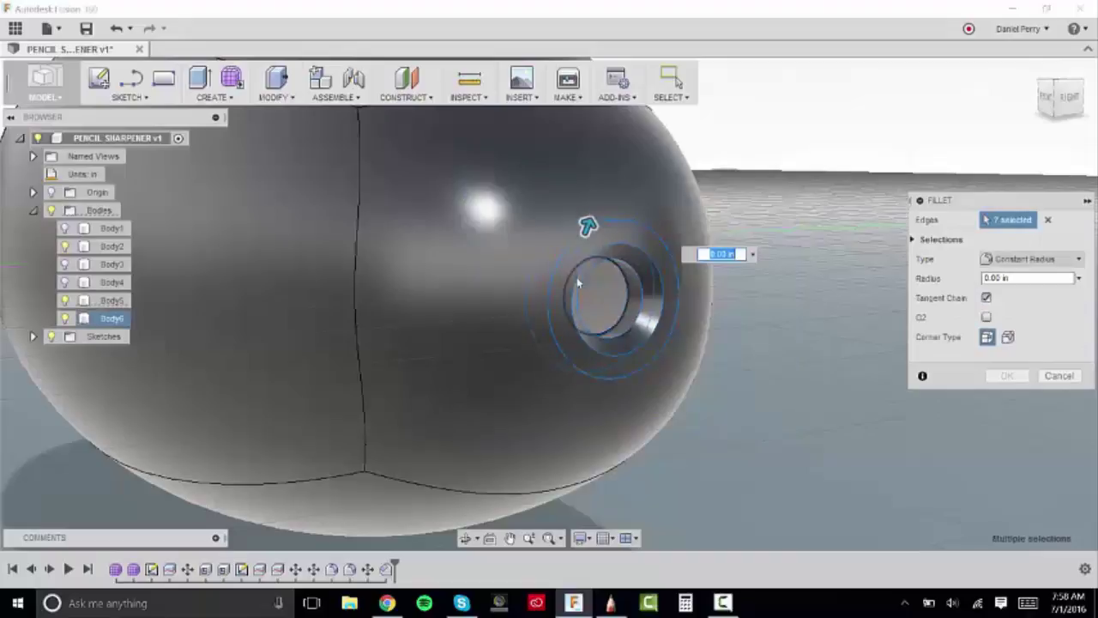
{"action": "scroll", "coordinate": [577, 277], "scroll_direction": "up", "scroll_amount": 2}
{"action": "type", "text": ".0625"}
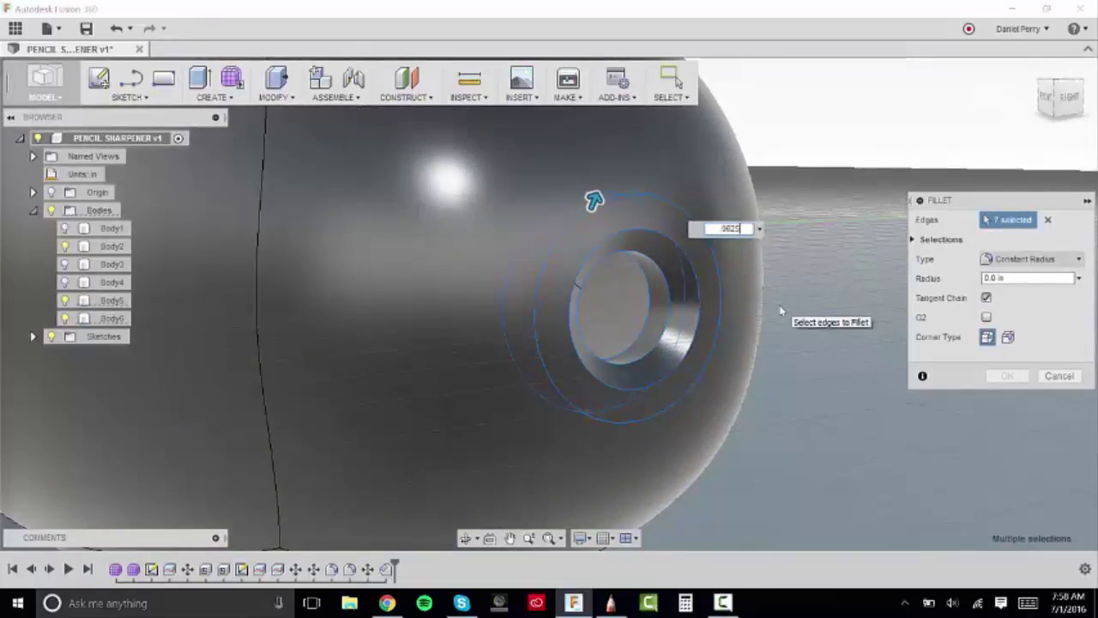
{"action": "type", "text": "/8"}
{"action": "scroll", "coordinate": [648, 285], "scroll_direction": "down", "scroll_amount": 2}
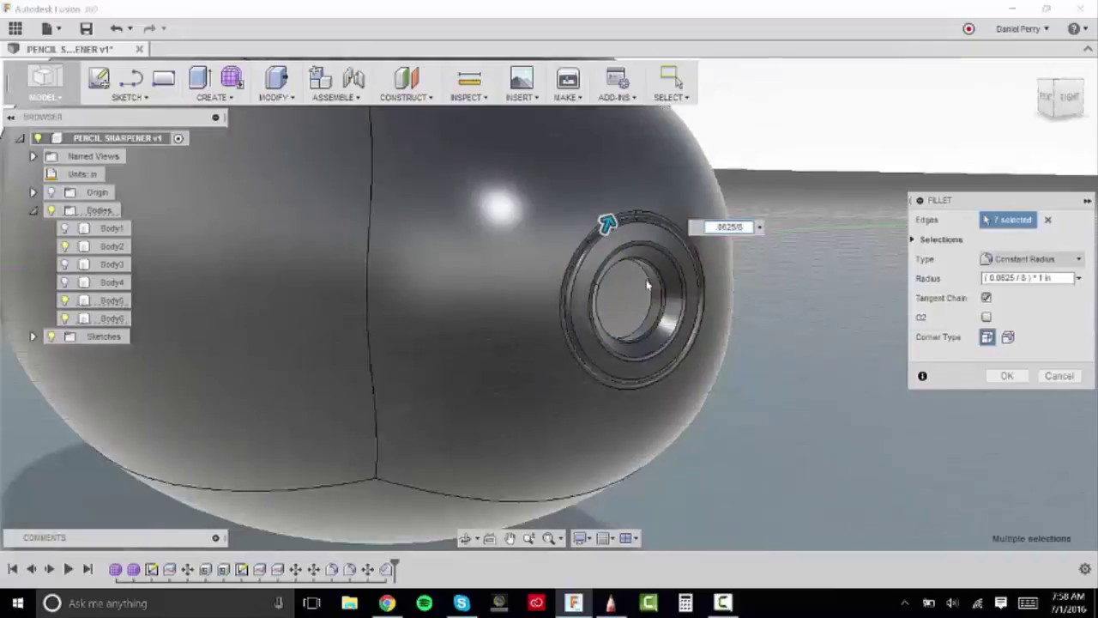
{"action": "scroll", "coordinate": [648, 286], "scroll_direction": "down", "scroll_amount": 3}
{"action": "scroll", "coordinate": [652, 286], "scroll_direction": "up", "scroll_amount": 4}
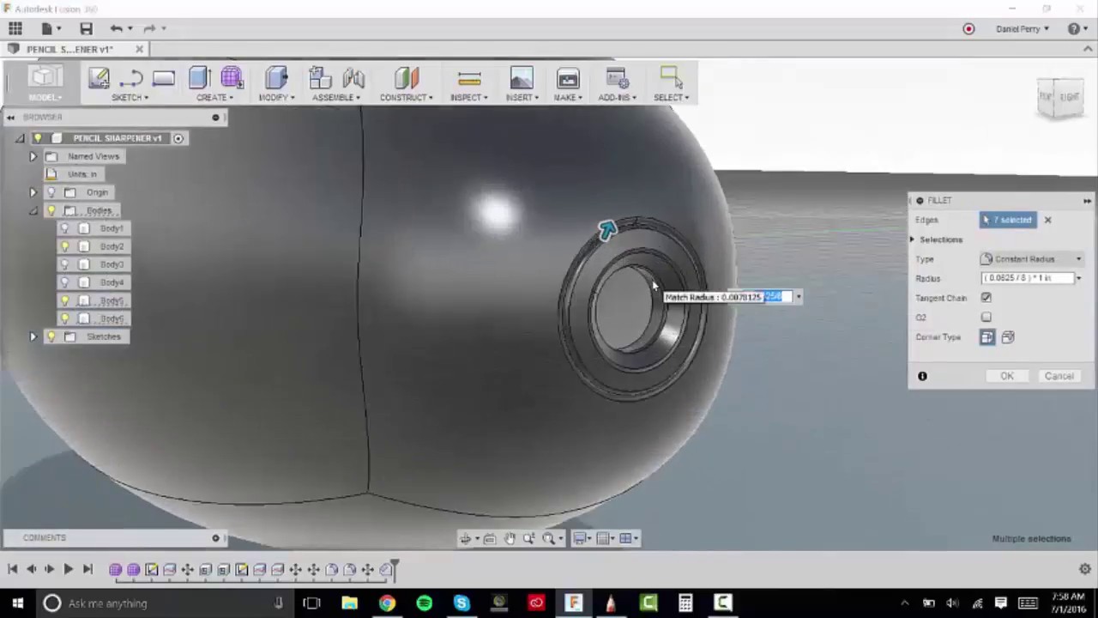
{"action": "scroll", "coordinate": [654, 286], "scroll_direction": "up", "scroll_amount": 1}
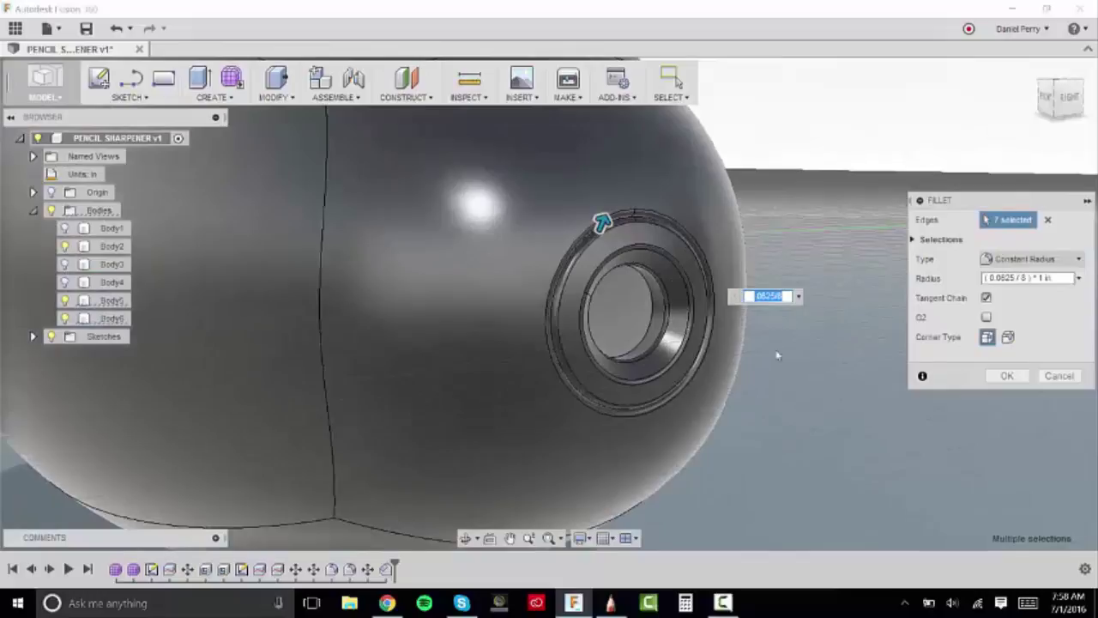
{"action": "key", "text": "Return"}
{"action": "scroll", "coordinate": [778, 355], "scroll_direction": "down", "scroll_amount": 5}
{"action": "mouse_move", "coordinate": [778, 354]}
{"action": "middle_mouse_down", "text": "shift"}
{"action": "mouse_move", "coordinate": [913, 391]}
{"action": "mouse_move", "coordinate": [862, 386]}
{"action": "mouse_move", "coordinate": [789, 343]}
{"action": "middle_mouse_up", "text": "shift"}
{"action": "scroll", "coordinate": [863, 179], "scroll_direction": "down", "scroll_amount": 3}
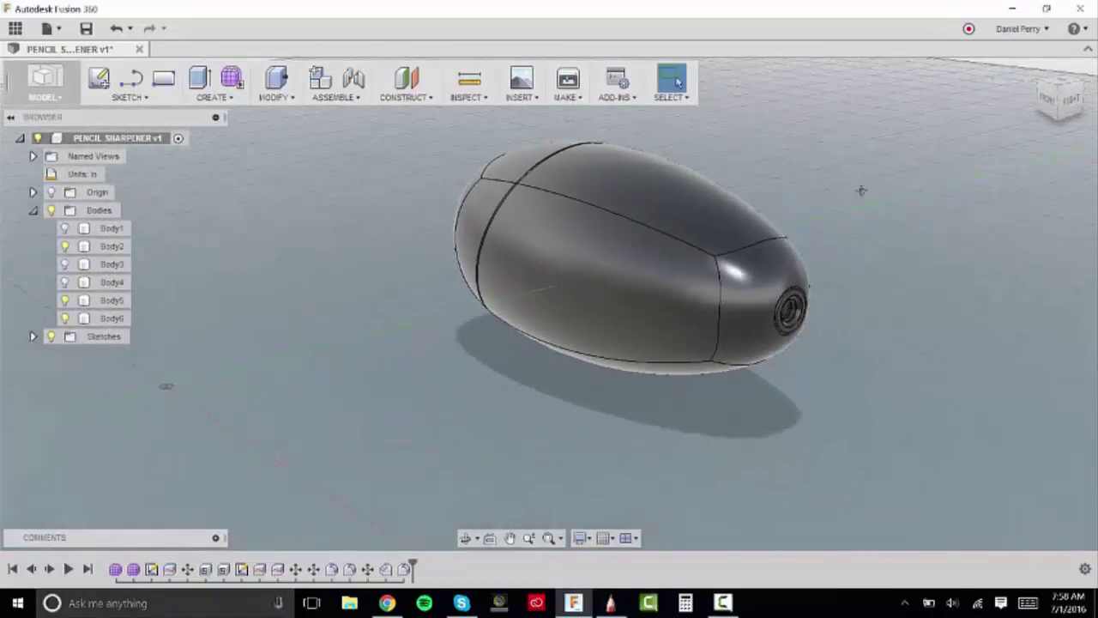
{"action": "middle_click_drag", "start_coordinate": [862, 190], "coordinate": [859, 228]}
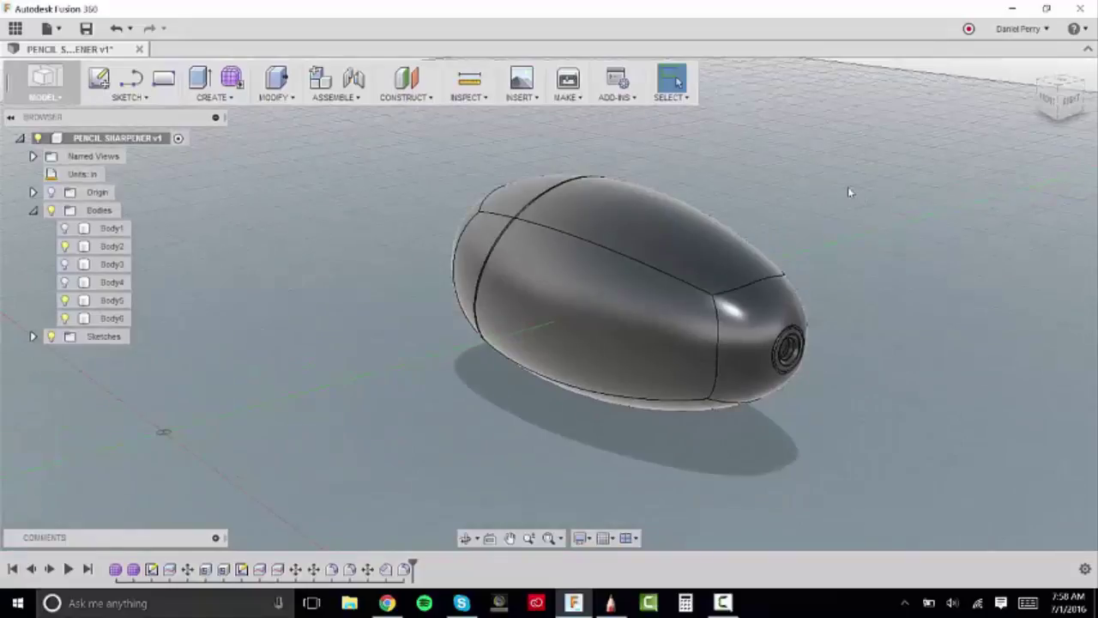